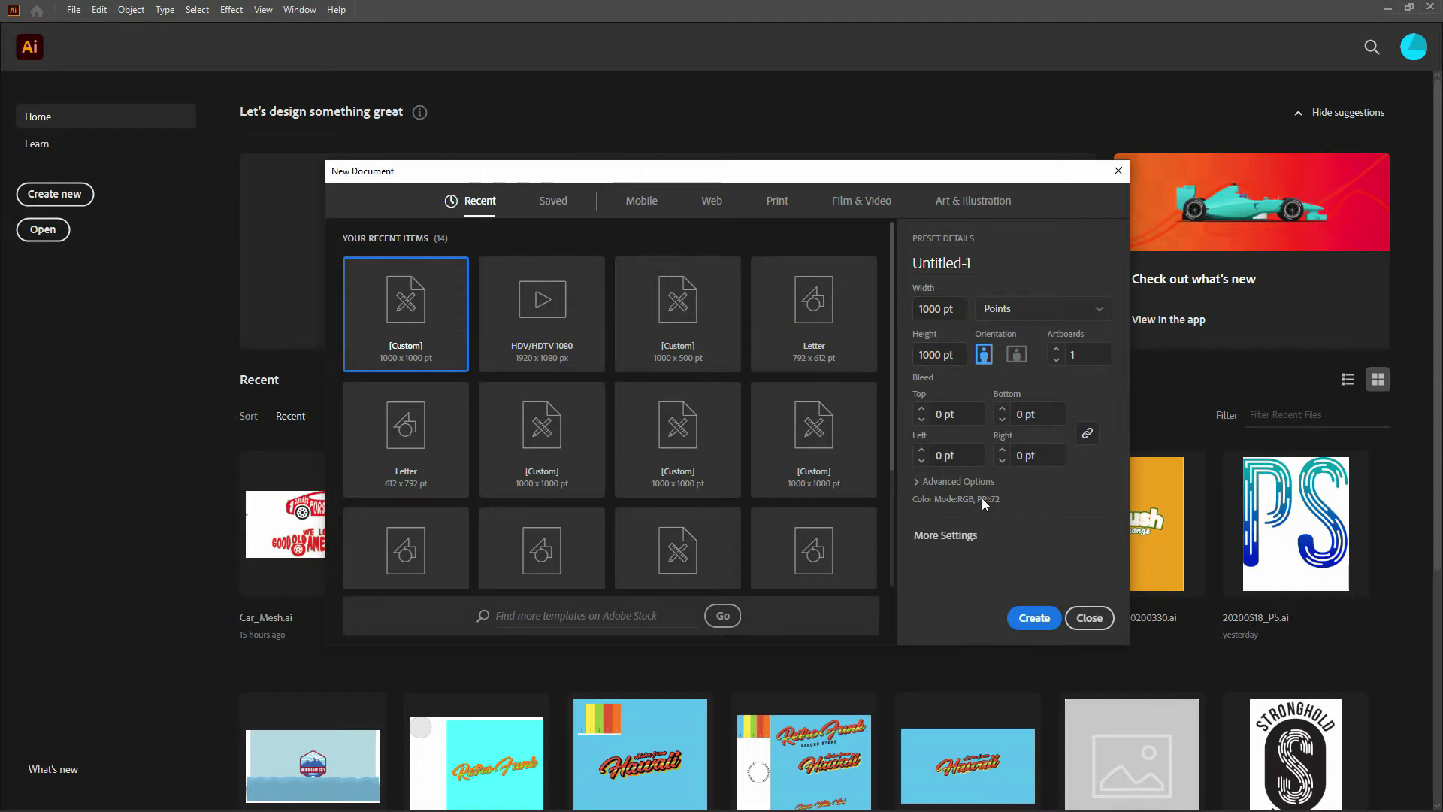
# Create a new 1000 x 1000 pt document
pyautogui.click(1028, 619)
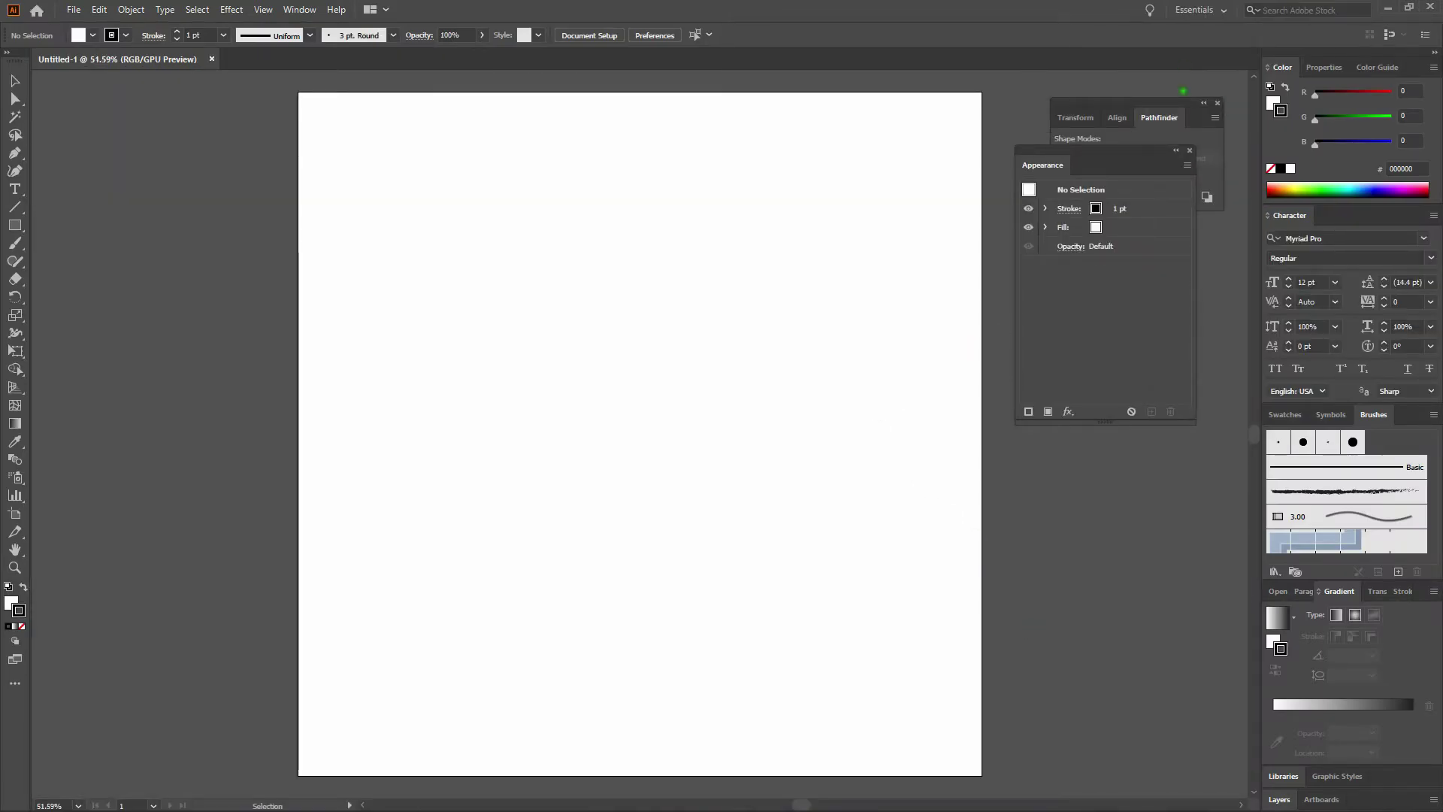
pyautogui.click(1185, 10)
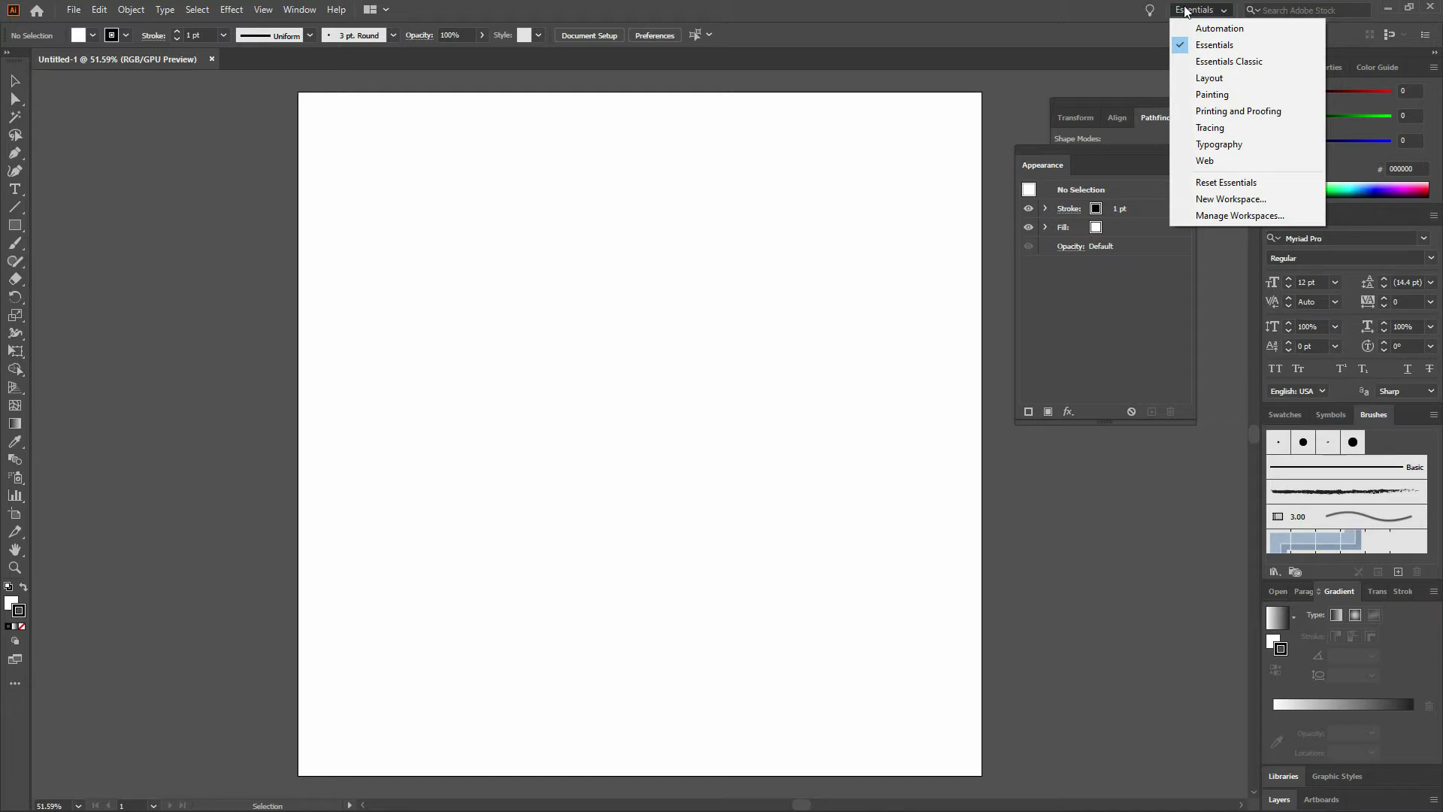
pyautogui.click(1123, 8)
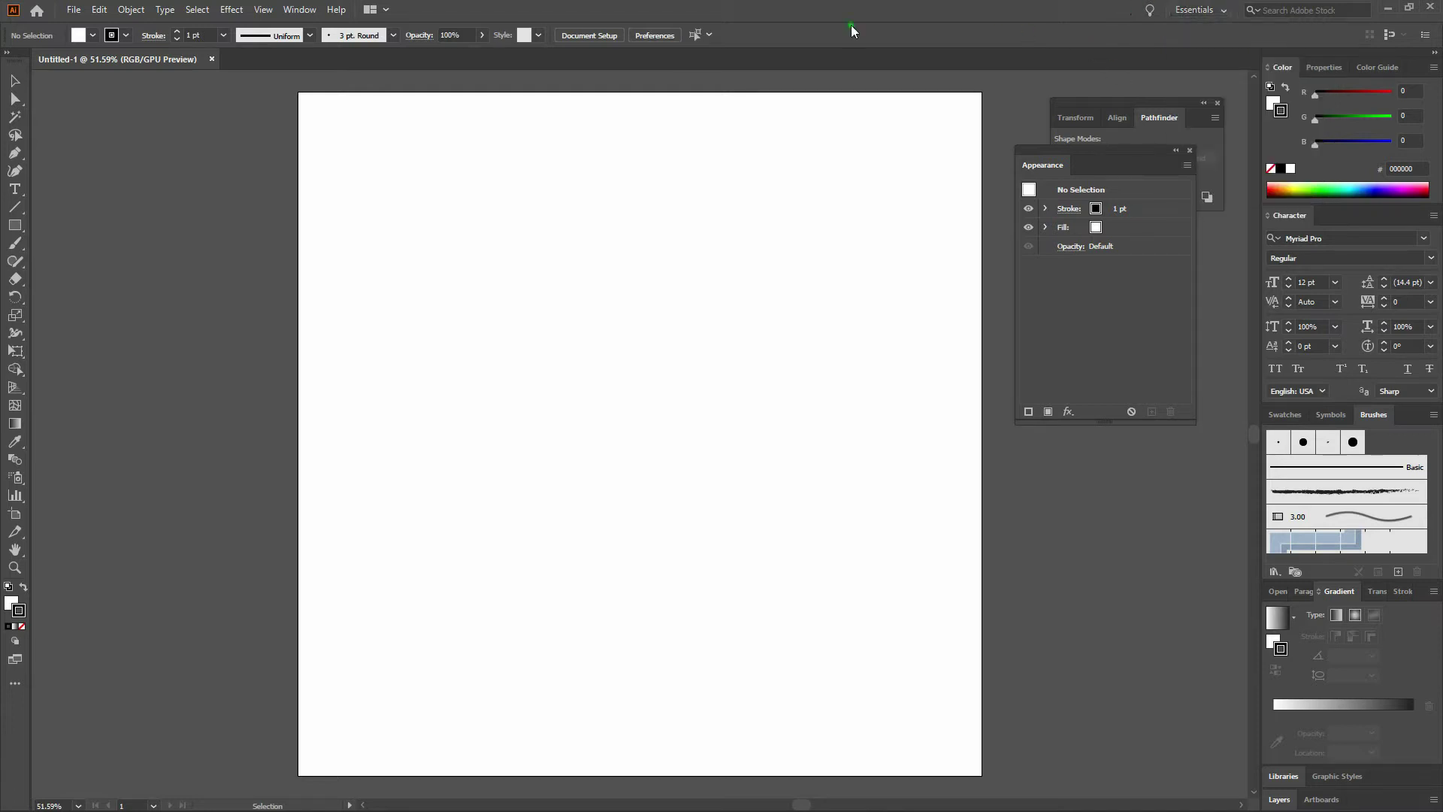
pyautogui.click(262, 9)
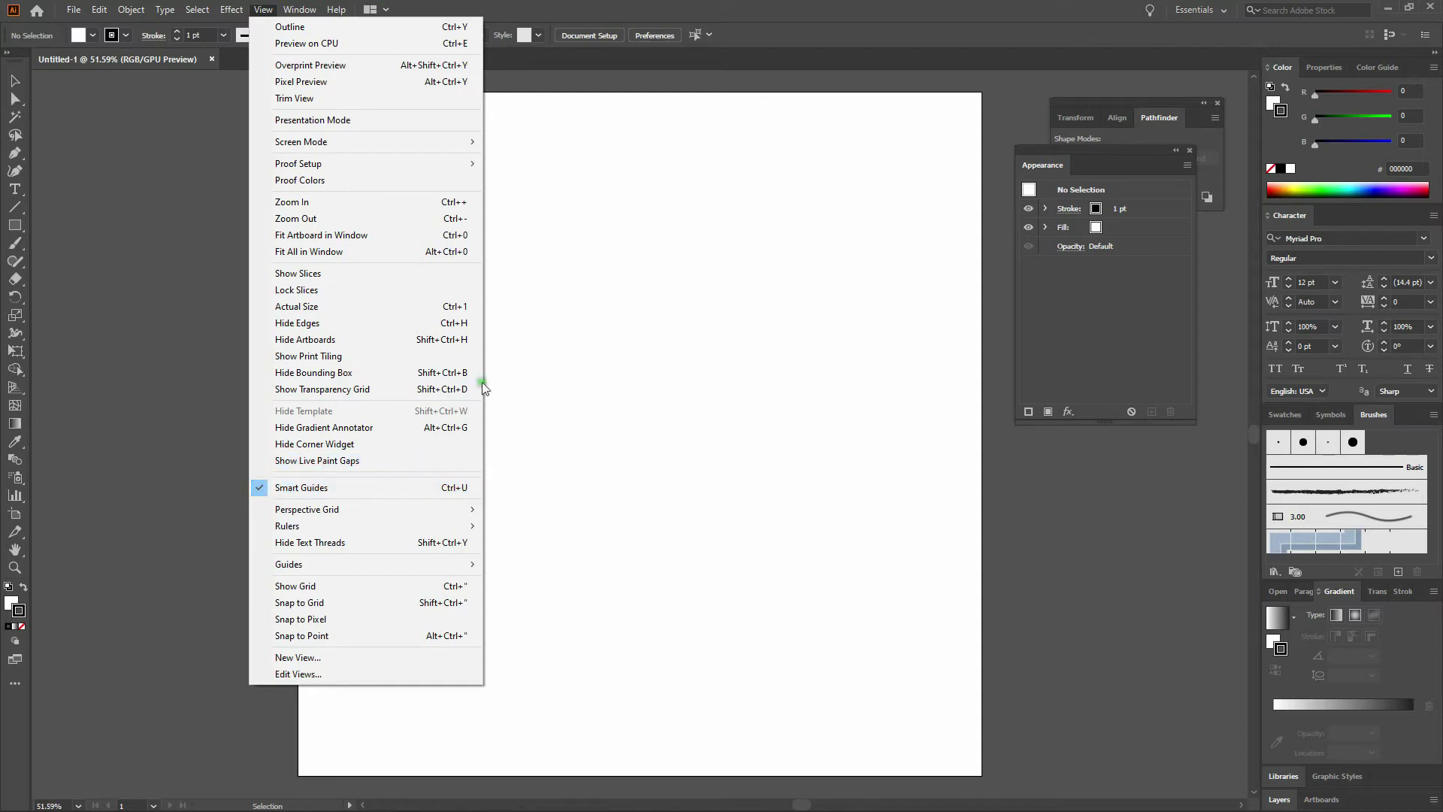
pyautogui.click(771, 7)
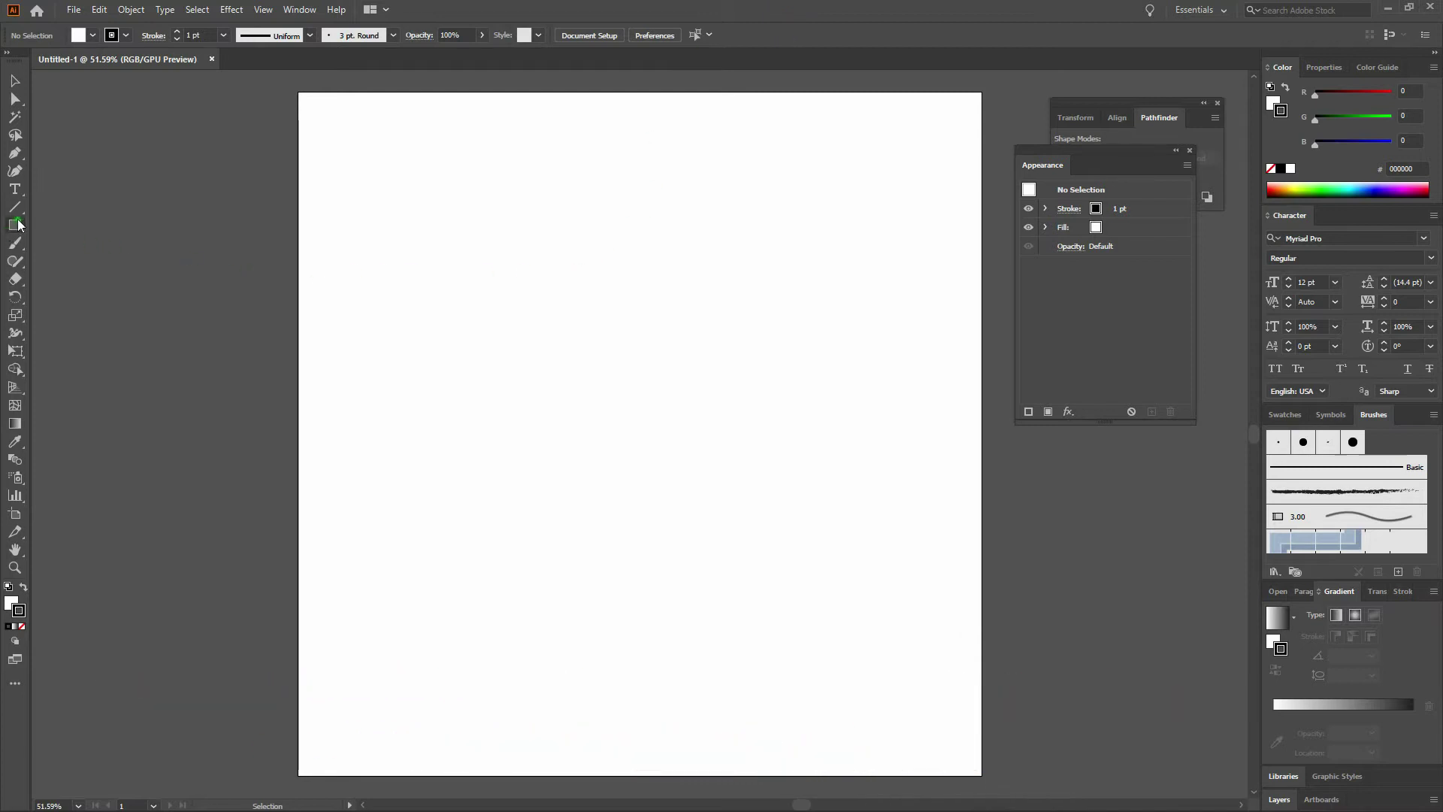
# Draw a 200 x 200 pt square and center it horizontally and vertically on the artboard
pyautogui.press('m')
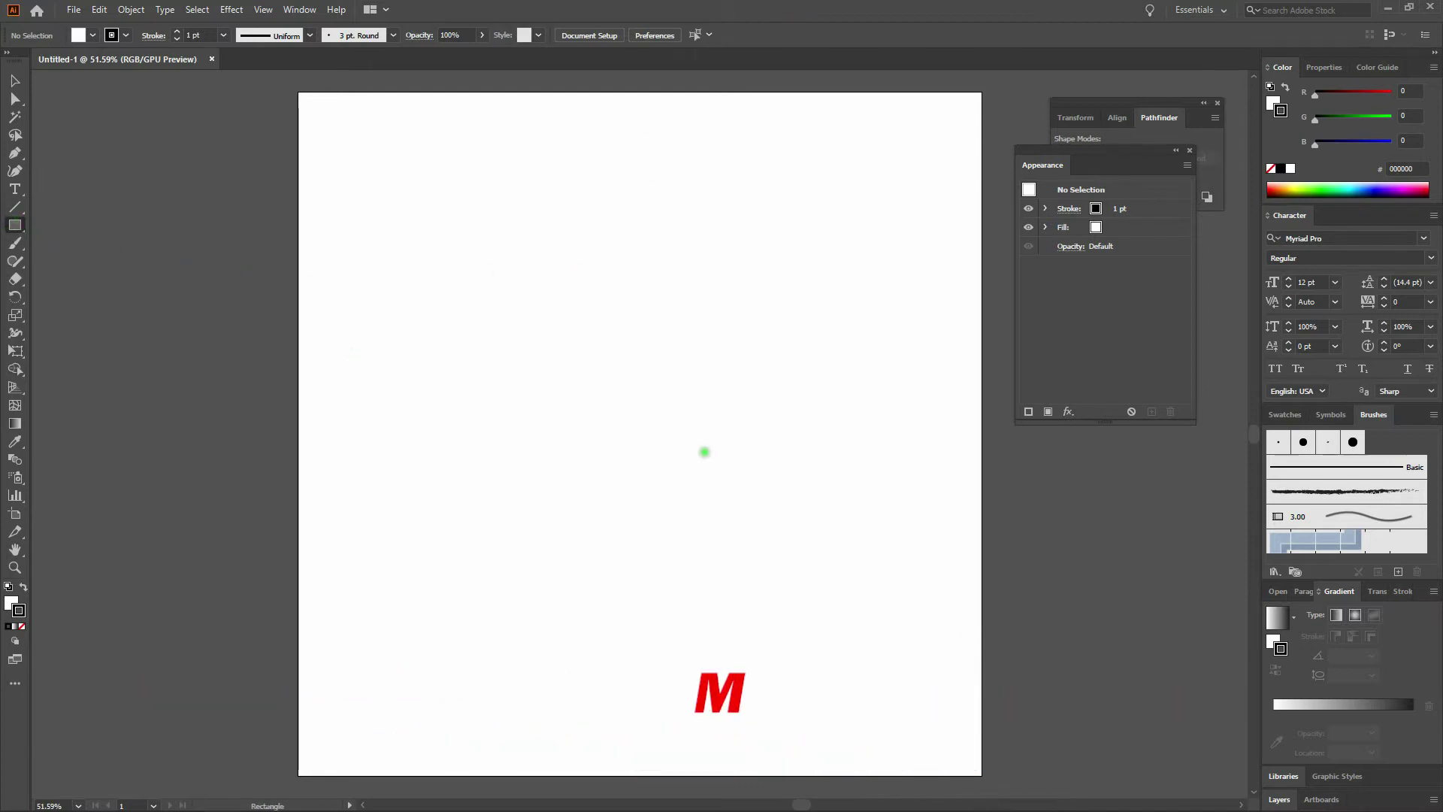
pyautogui.click(661, 445)
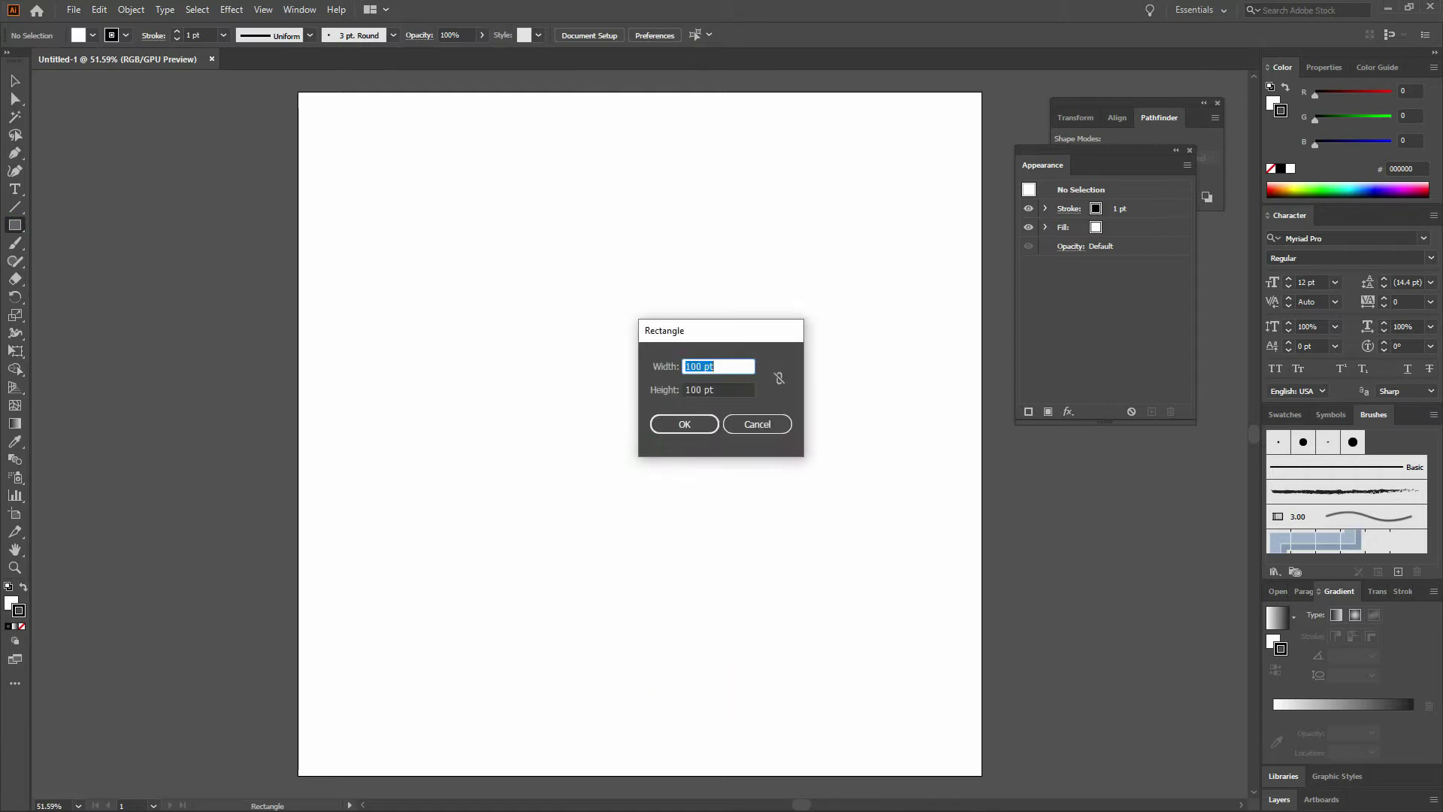
pyautogui.write('200')
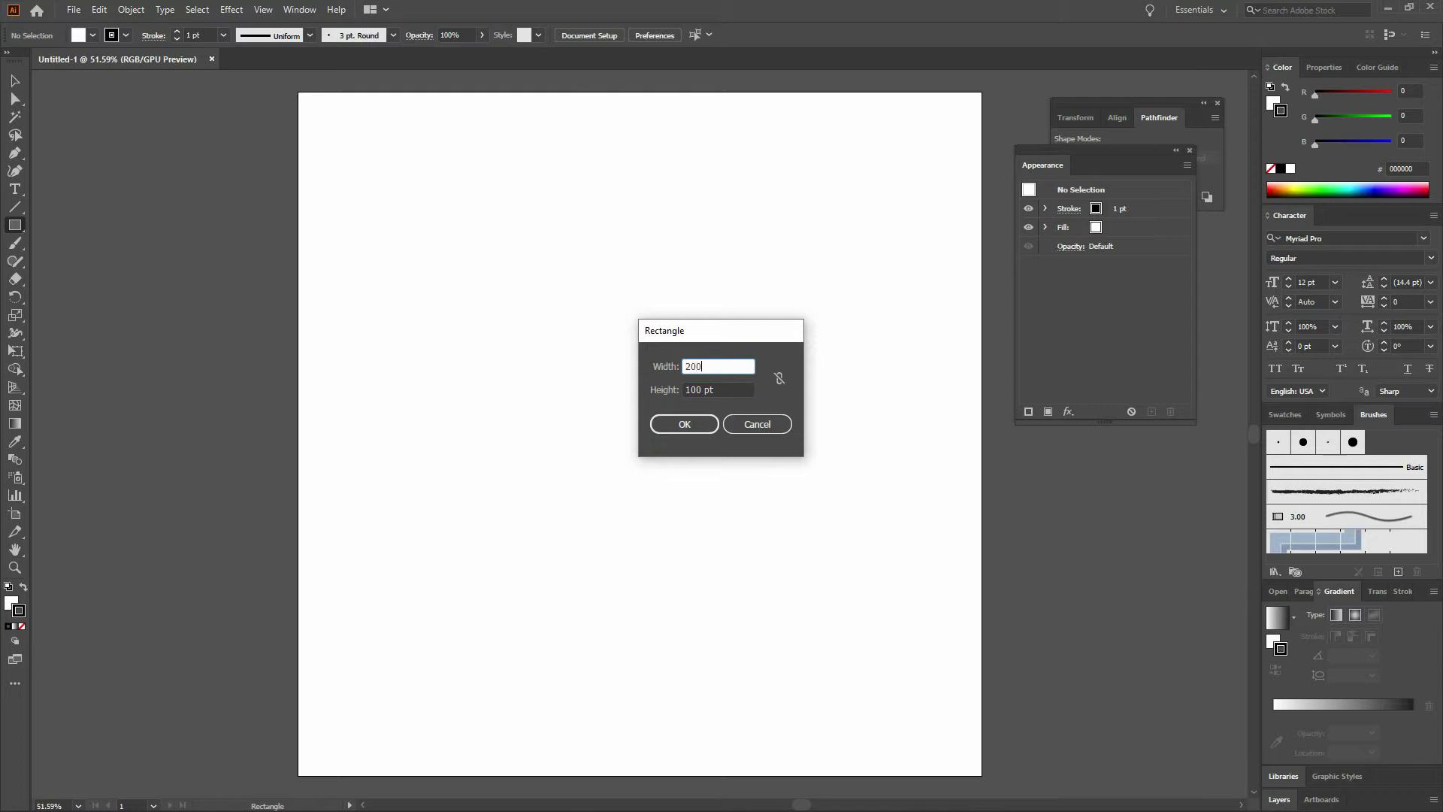
pyautogui.press('Tab')
pyautogui.write('200')
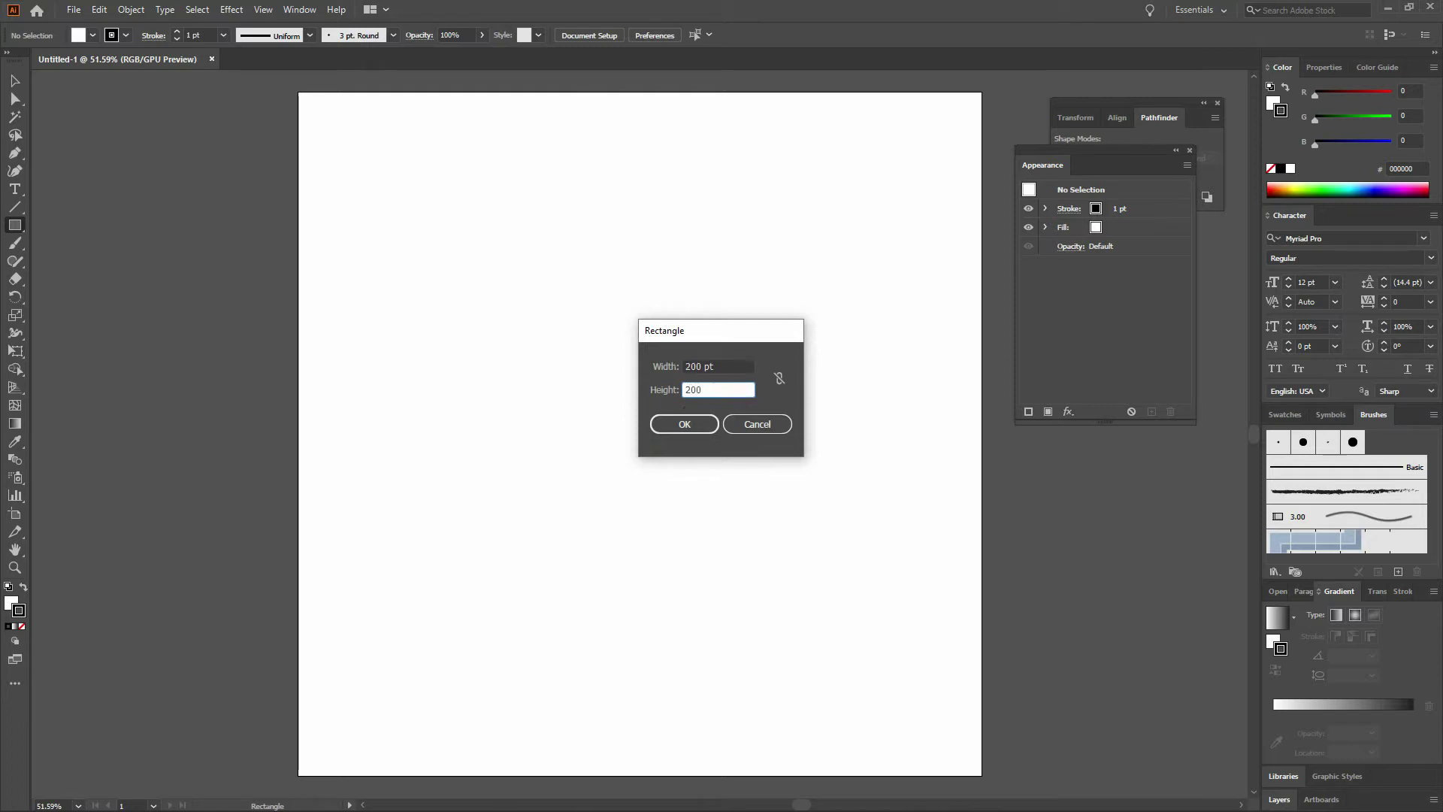
pyautogui.press('Return')
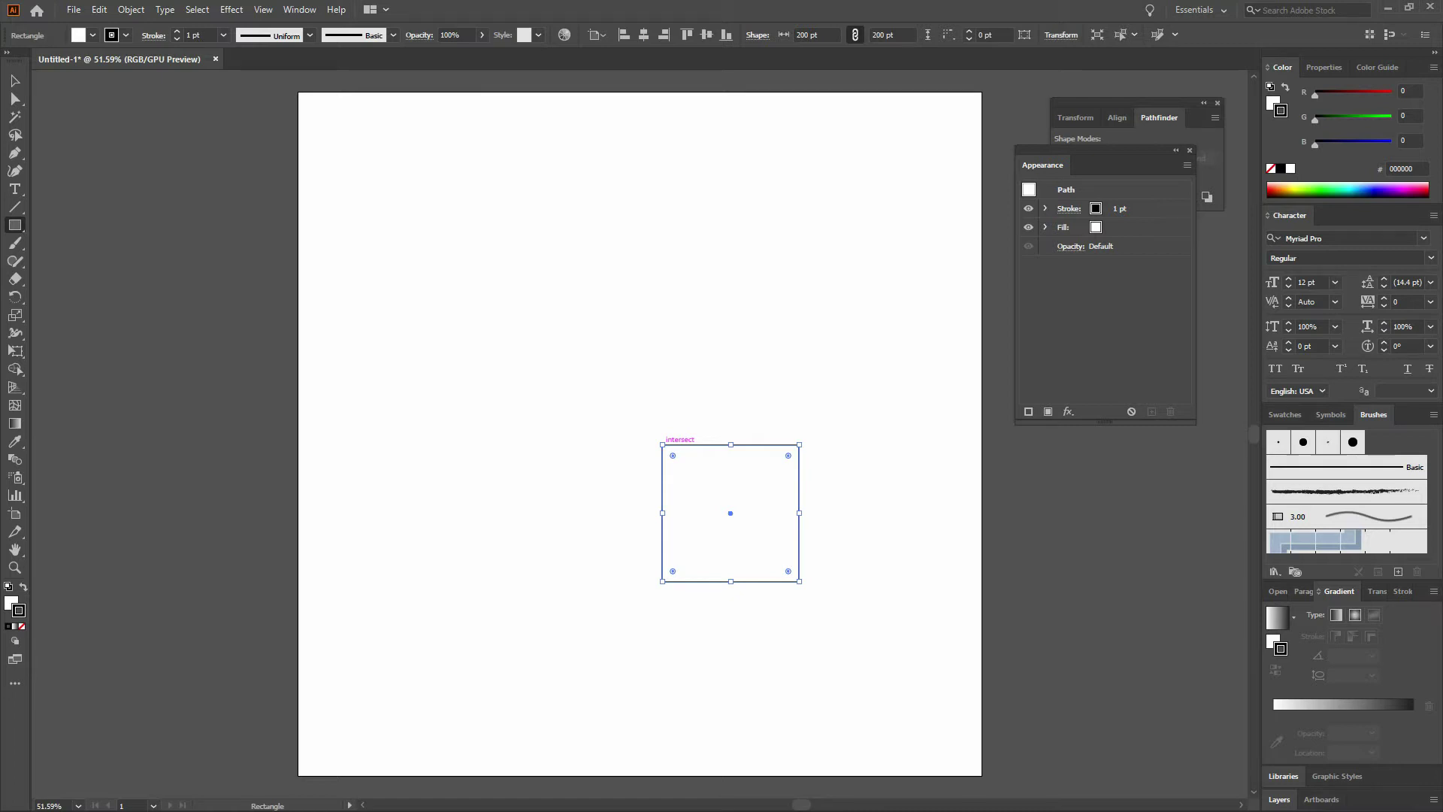
pyautogui.click(648, 39)
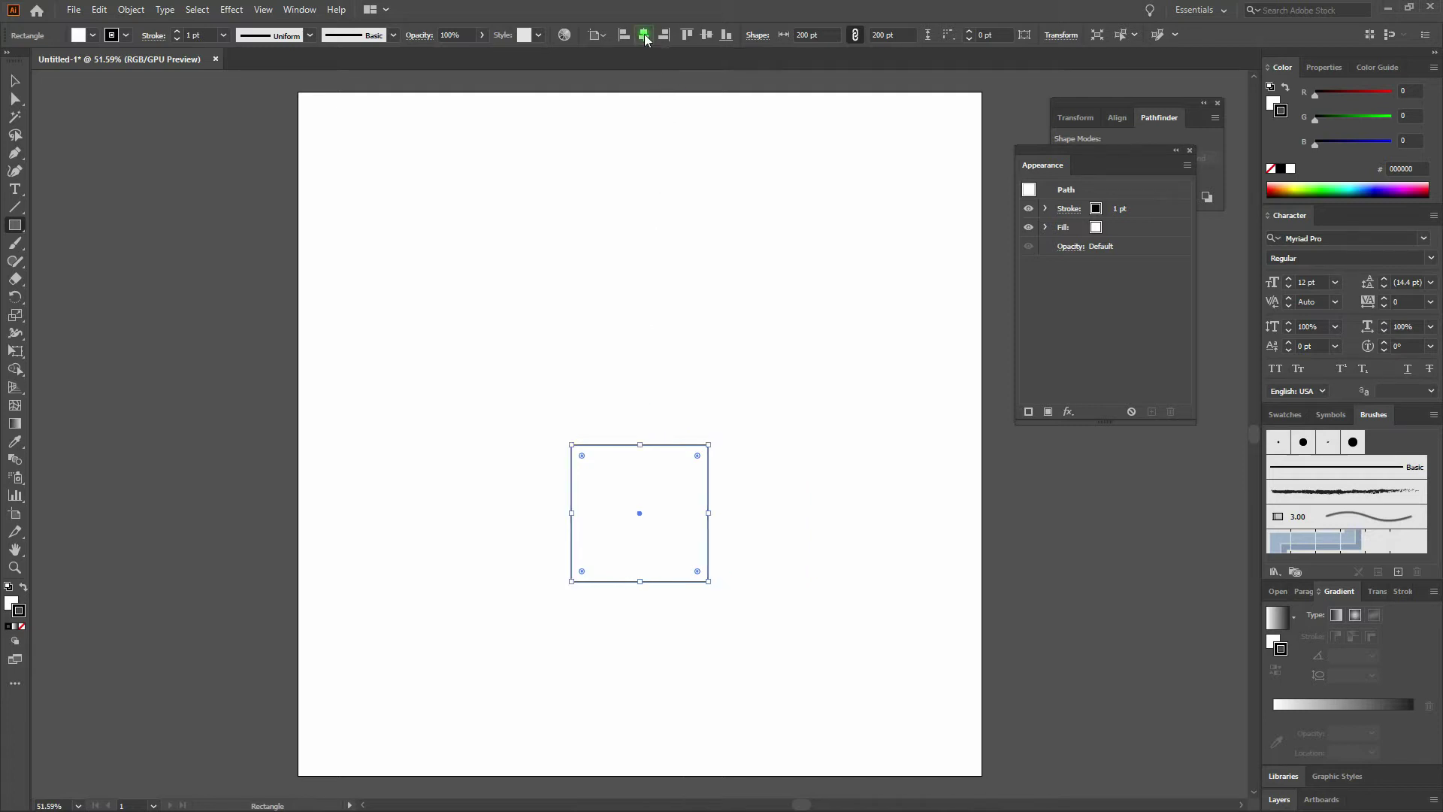
pyautogui.click(710, 36)
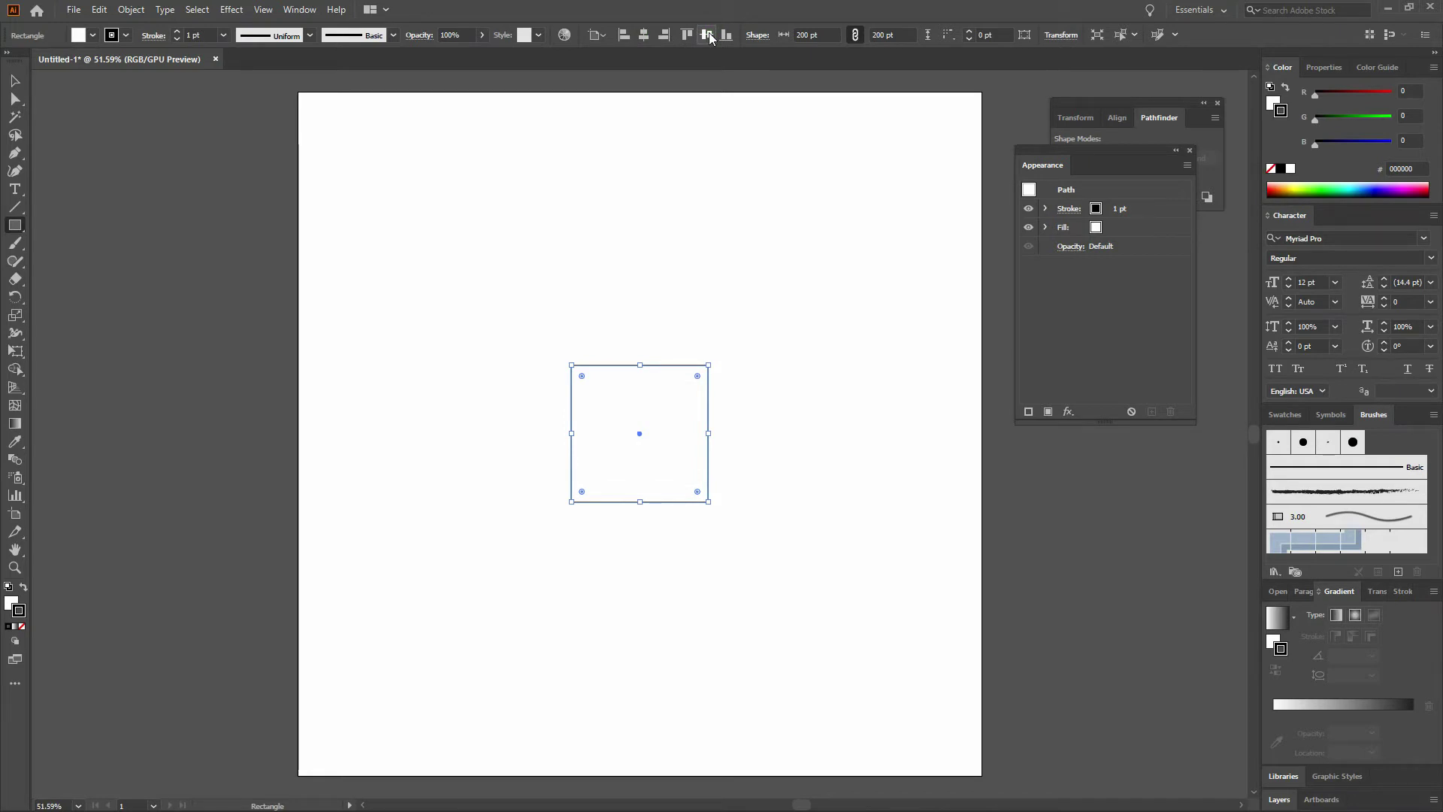
pyautogui.click(301, 11)
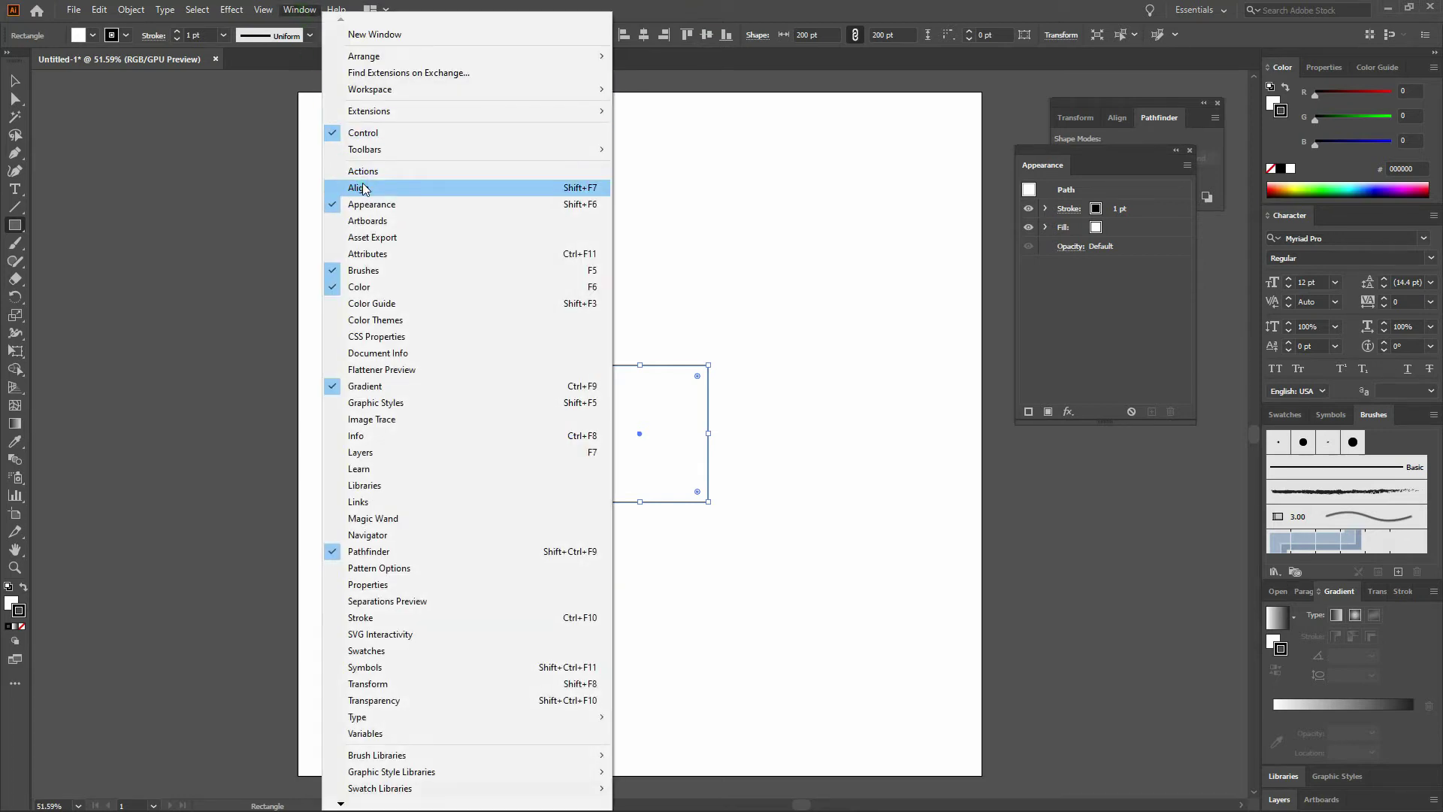
pyautogui.hotkey('shift', 'F7')
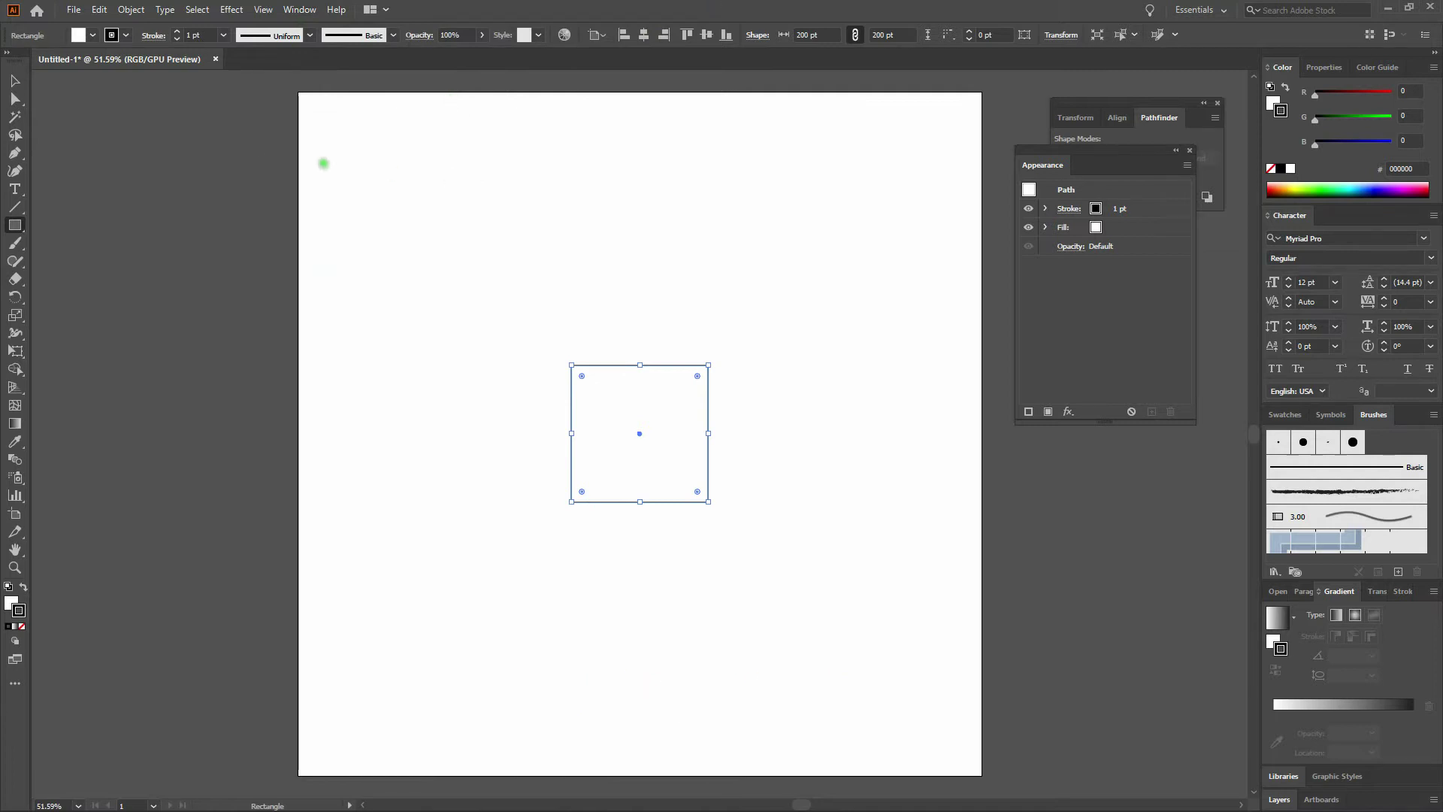
# Try stretching the square sideways from its right edge to about 406 pt wide, and undo it
pyautogui.press('v')
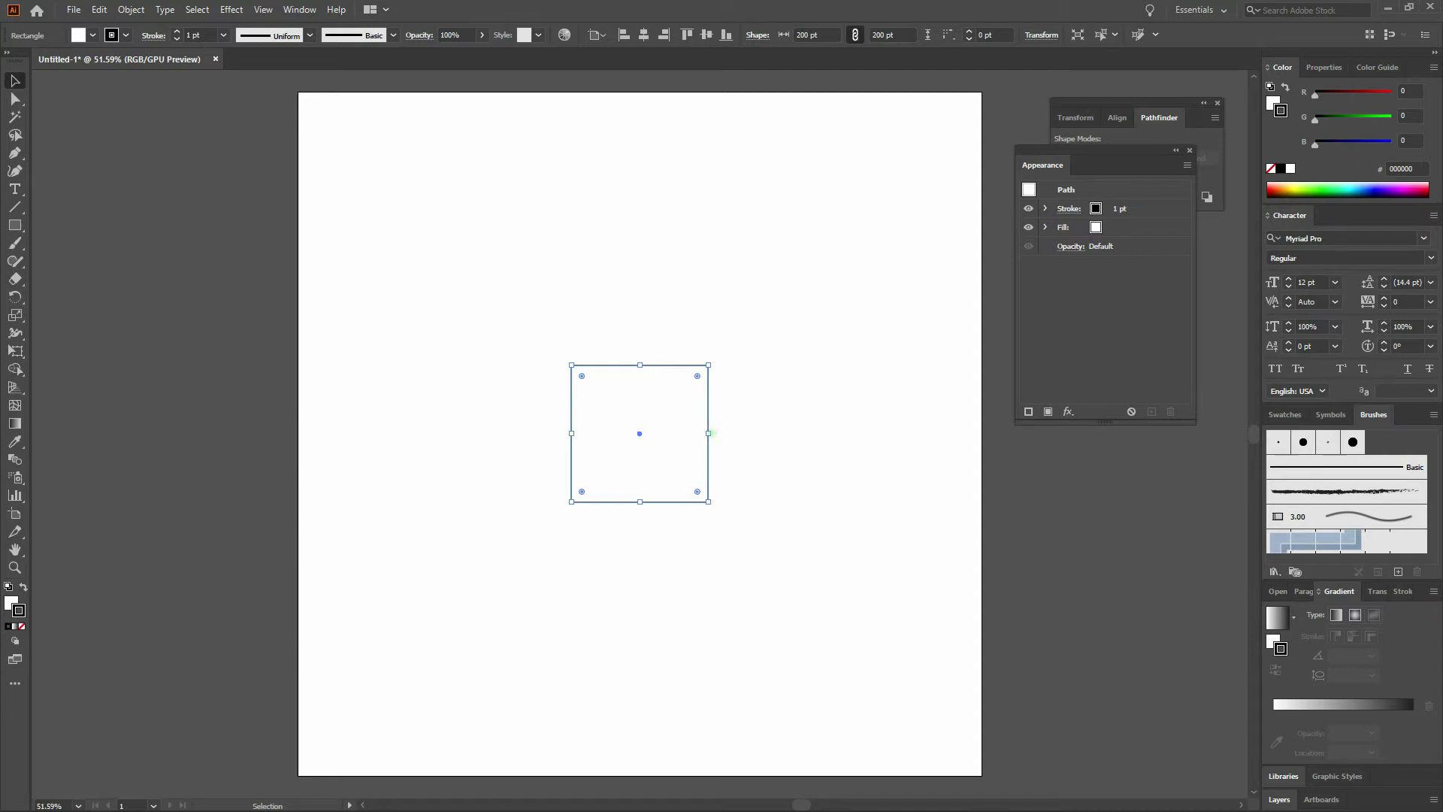
pyautogui.moveTo(709, 433); pyautogui.dragTo(848, 430)
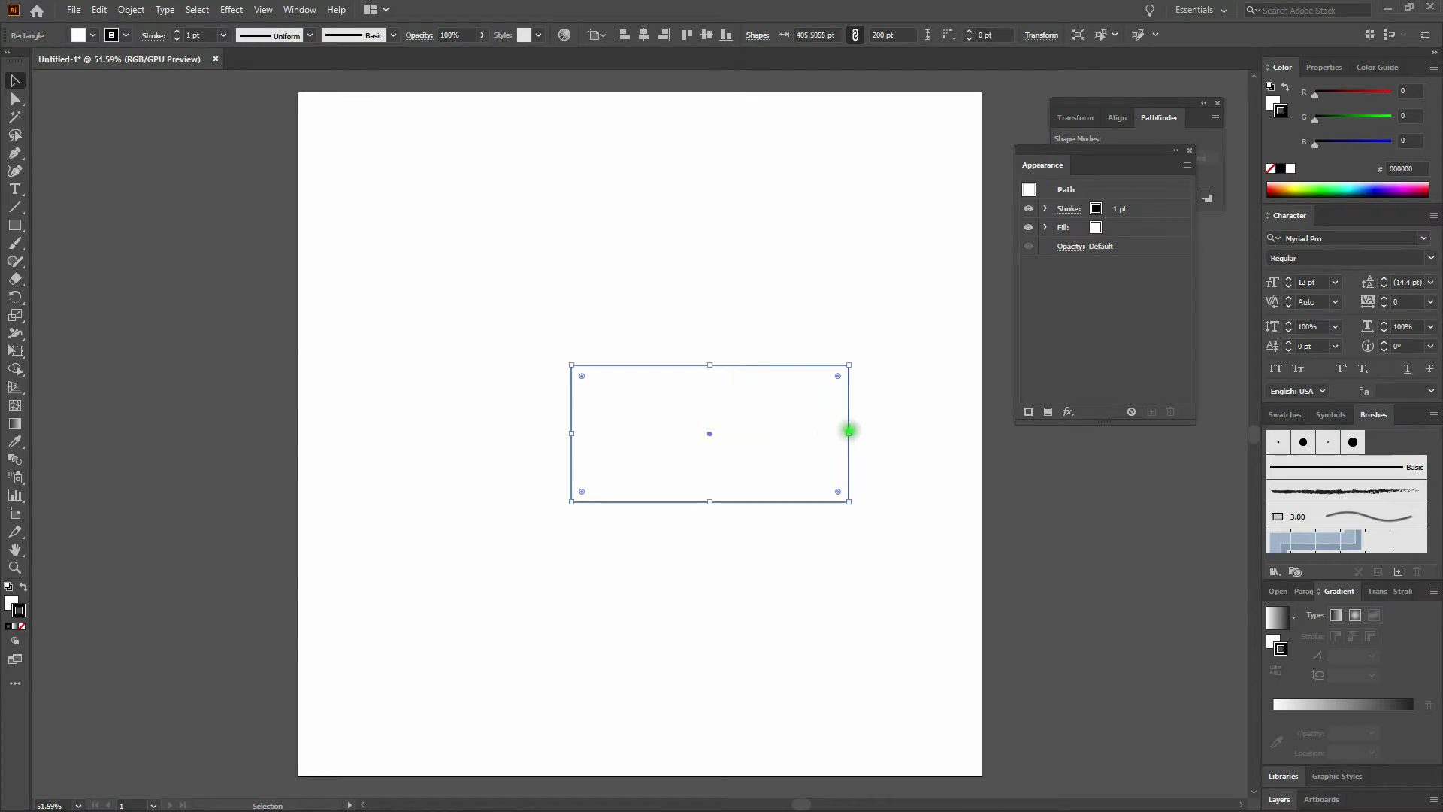
pyautogui.hotkey('ctrl', 'z')
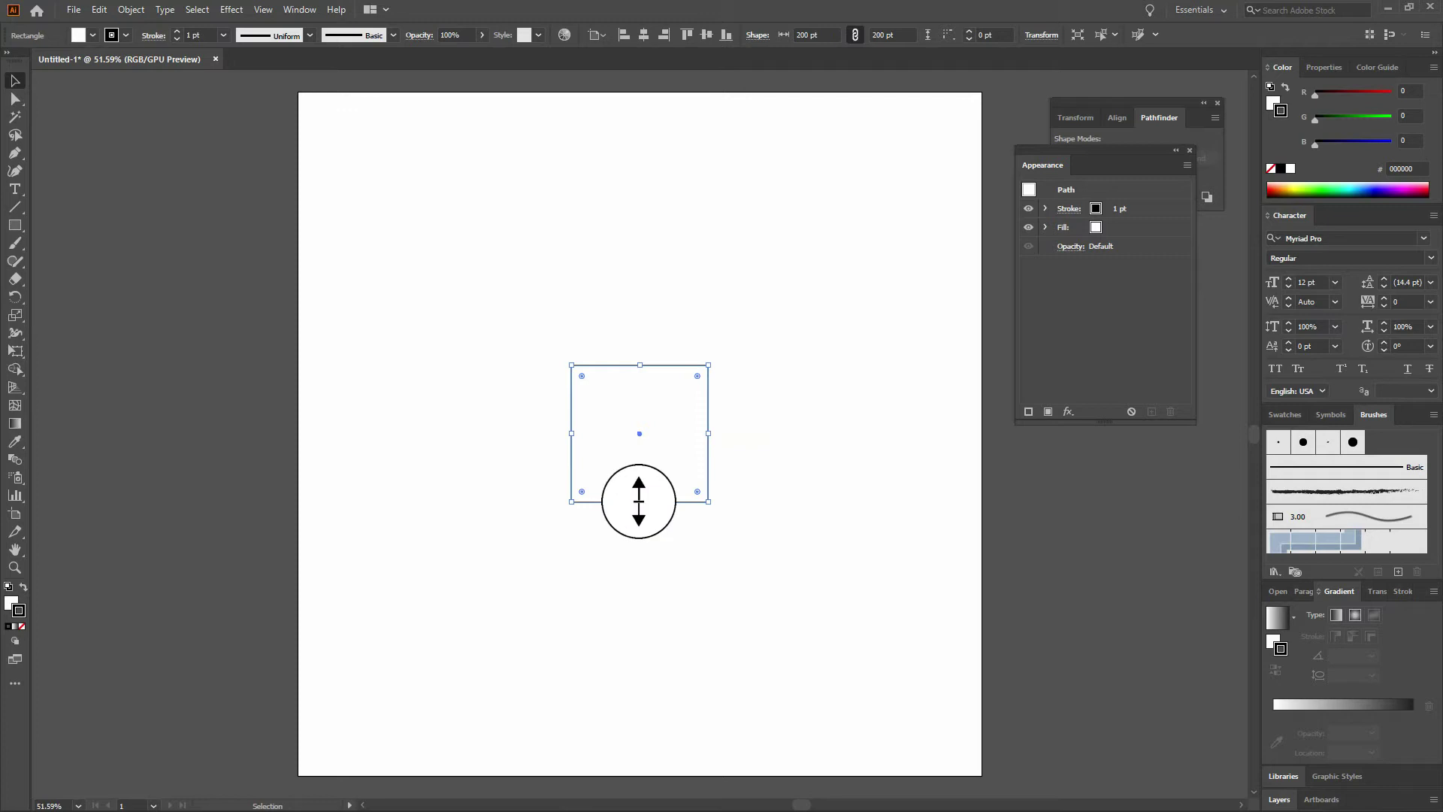
# Try stretching the square downward from its bottom edge to about 400 pt high, and undo it
pyautogui.moveTo(639, 501); pyautogui.dragTo(636, 639)
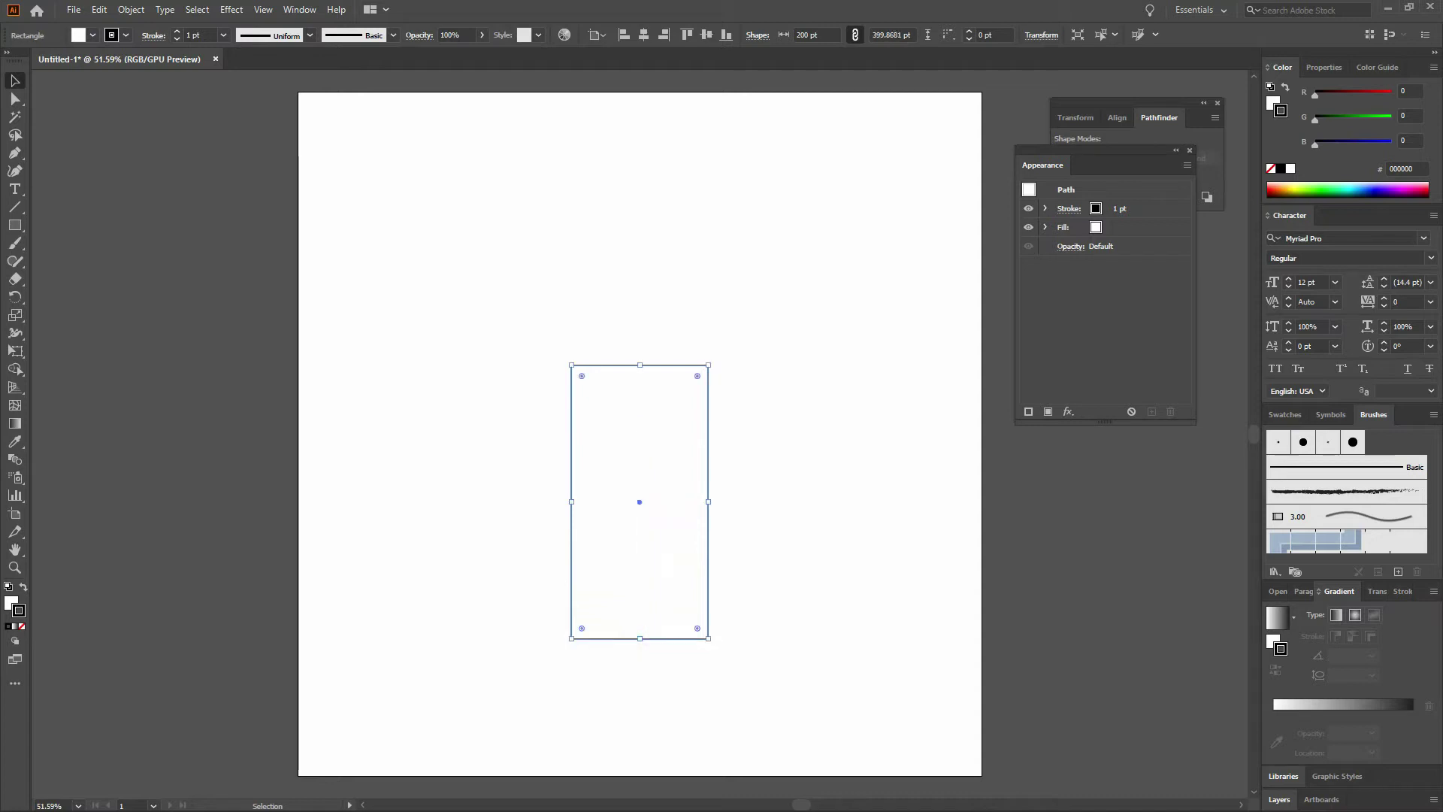
pyautogui.press('ctrl')
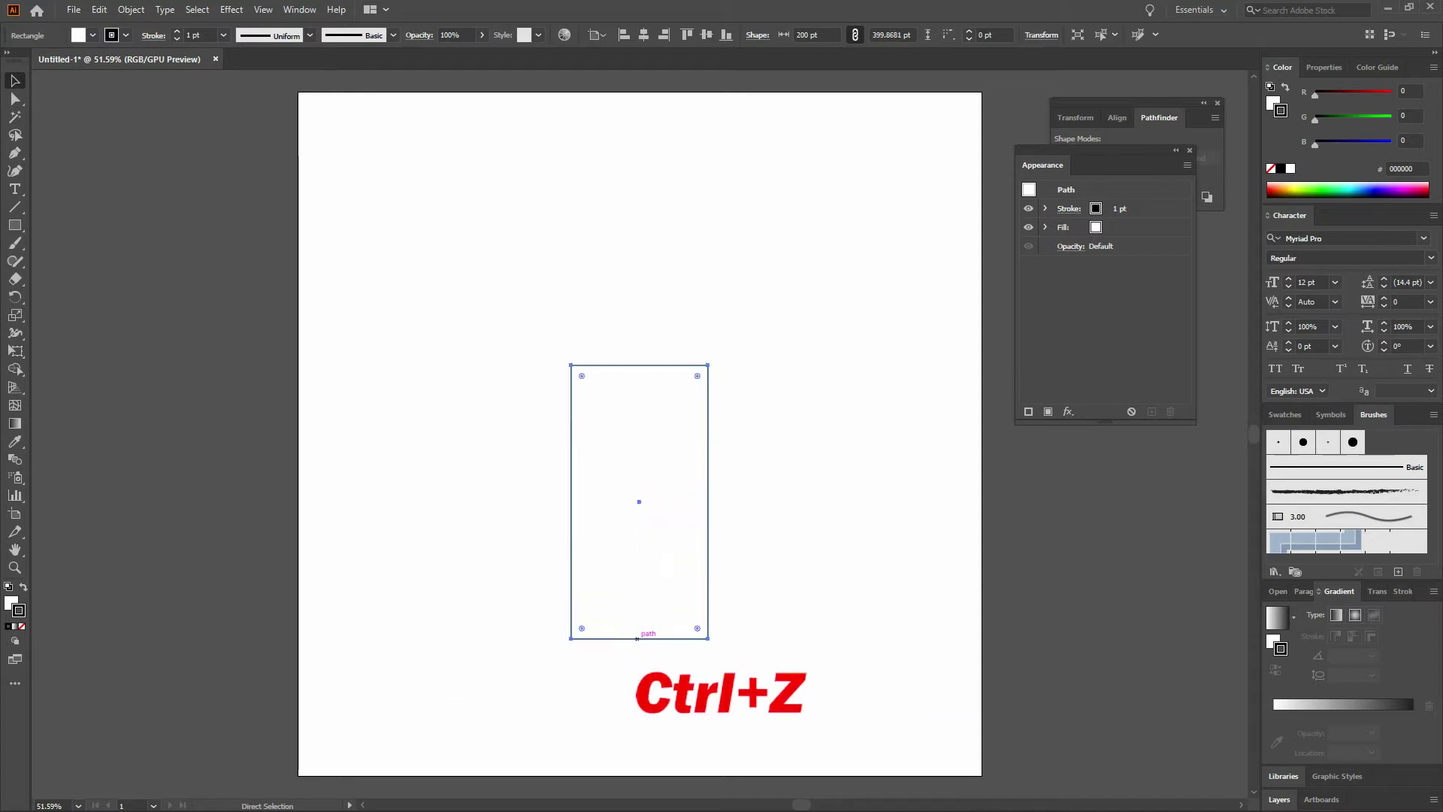
pyautogui.hotkey('ctrl', 'z')
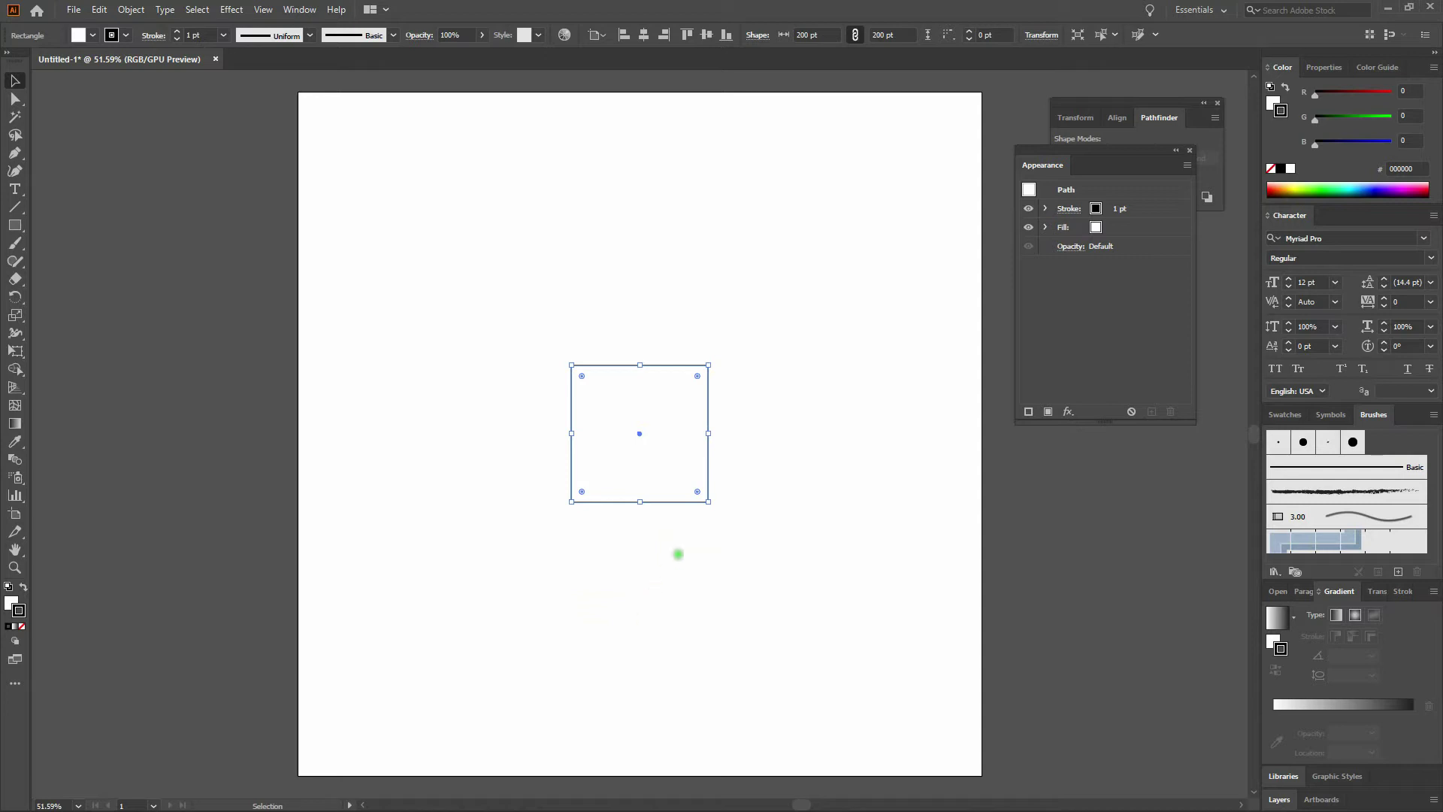
# Try enlarging the square proportionally from its top-right corner to about 356 pt per side, and undo it
pyautogui.moveTo(708, 365); pyautogui.dragTo(851, 243)
pyautogui.press('Escape')
pyautogui.moveTo(710, 365); pyautogui.dragTo(861, 257)
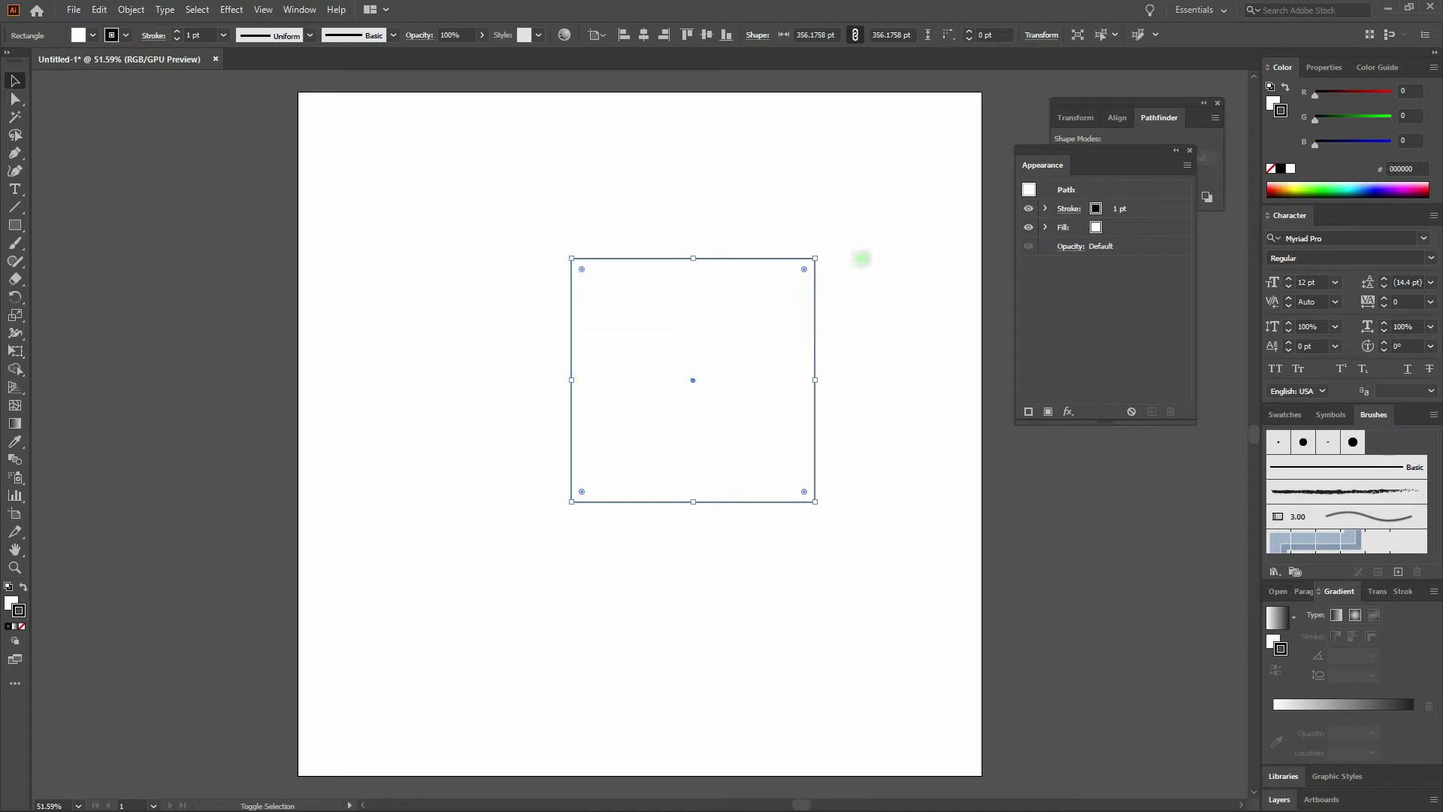
pyautogui.hotkey('ctrl', 'z')
pyautogui.hotkey('ctrl', 'z')
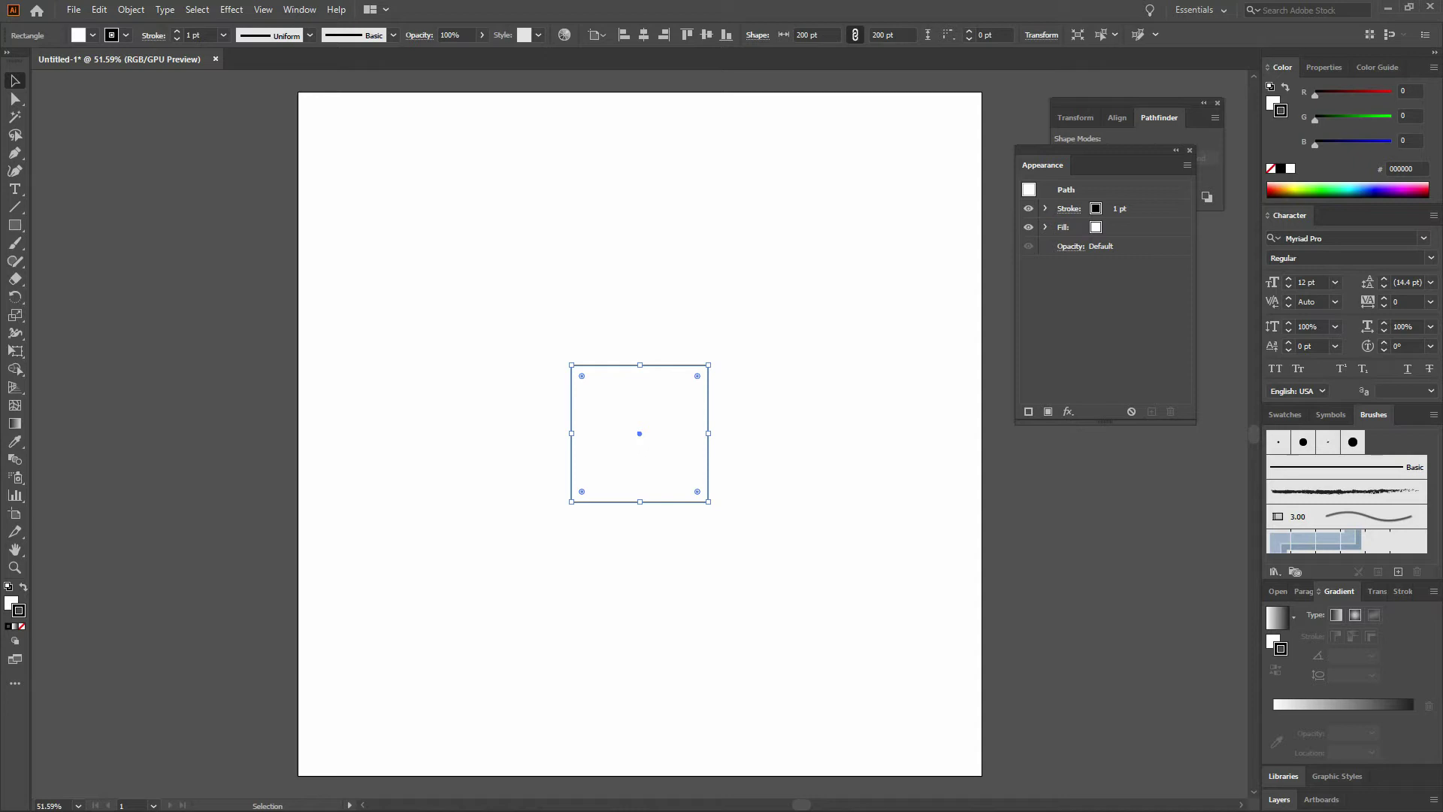
# Try enlarging the square freely from its top-right corner while keeping its center fixed, and undo it
pyautogui.moveTo(708, 365); pyautogui.dragTo(762, 321)
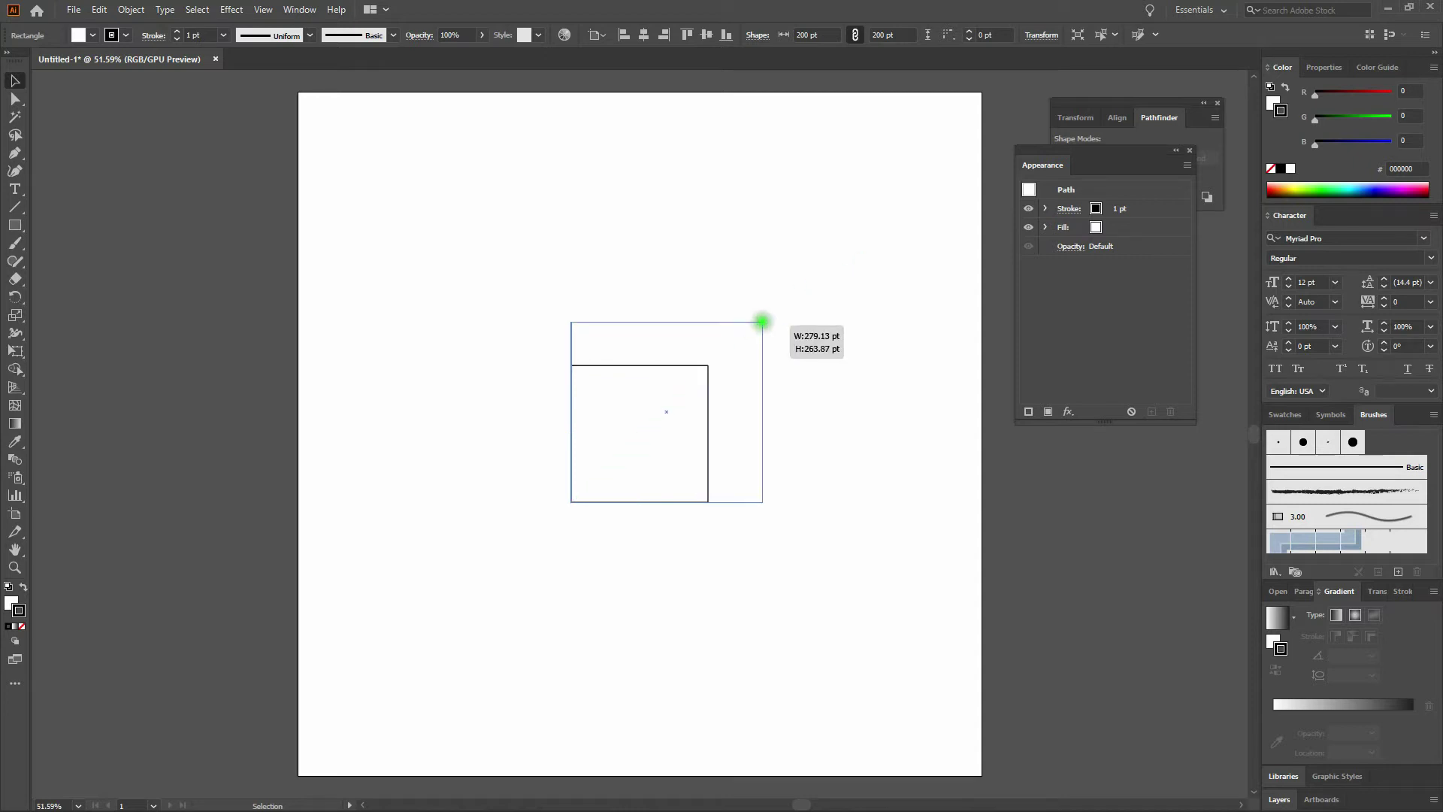
pyautogui.press('alt')
pyautogui.moveTo(761, 321); pyautogui.dragTo(832, 305)
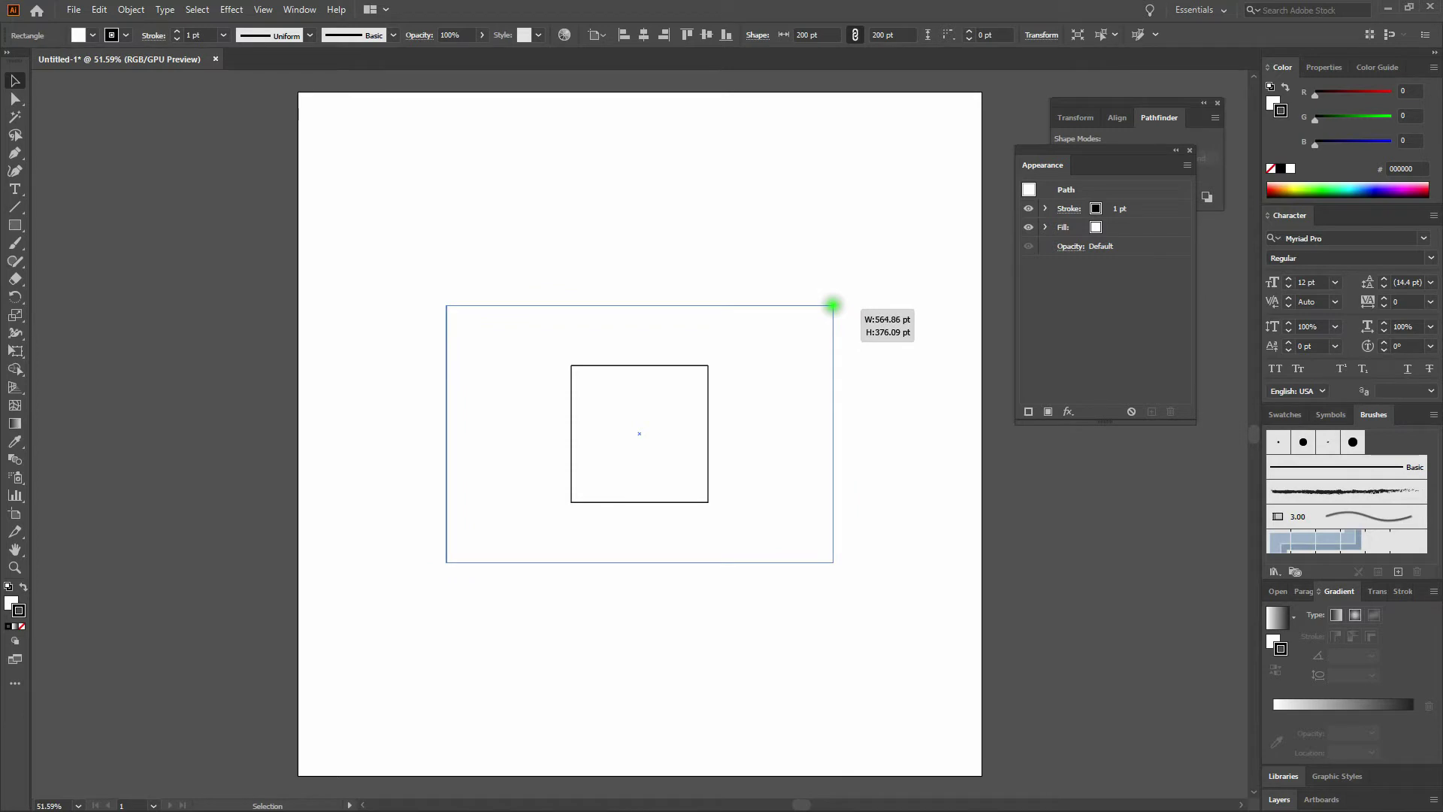
pyautogui.moveTo(833, 306)
pyautogui.mouseDown()
pyautogui.moveTo(900, 263)
pyautogui.moveTo(846, 292)
pyautogui.mouseUp()
pyautogui.hotkey('ctrl', 'z')
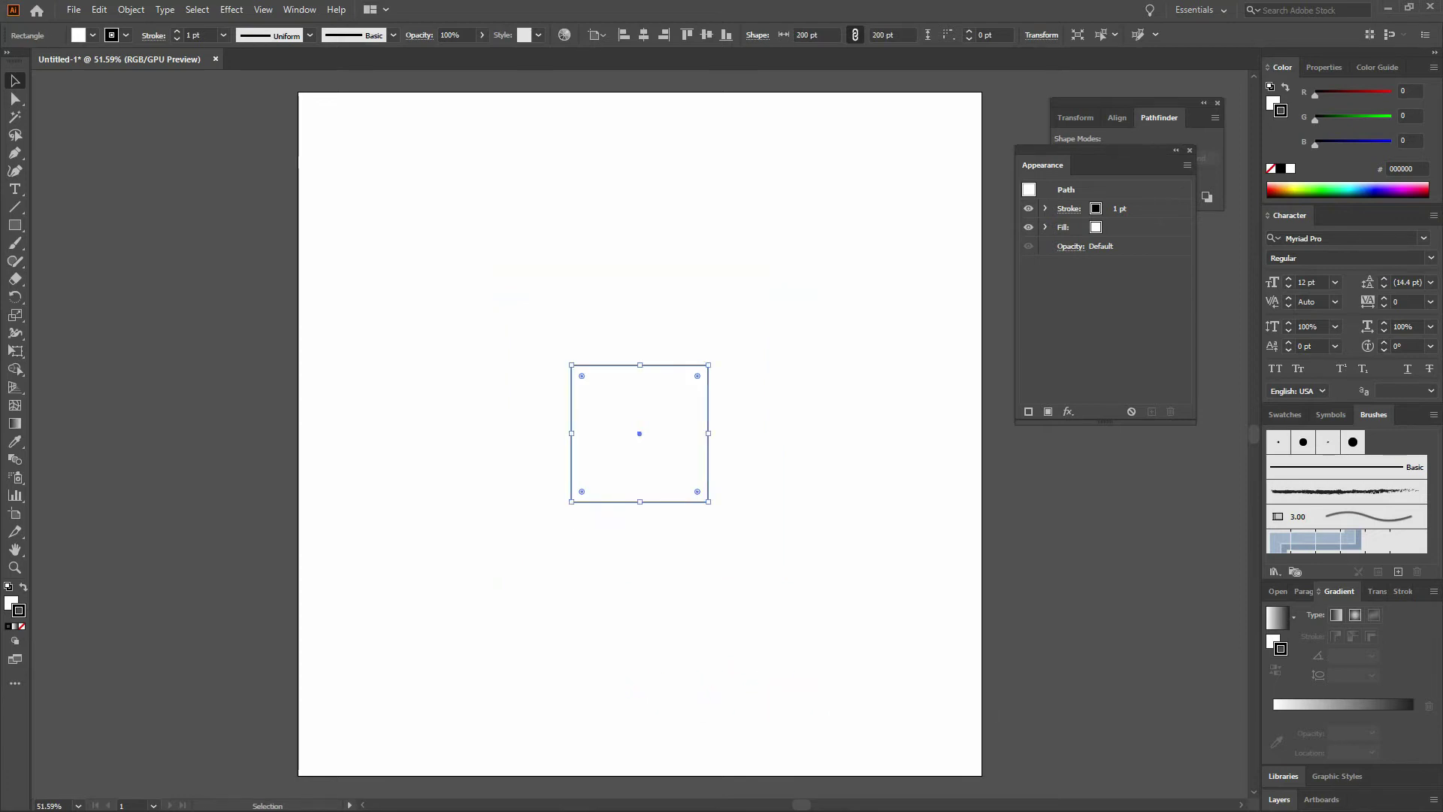
# Set the square's stroke weight to 10 pt and deselect it
pyautogui.click(195, 35)
pyautogui.write('10')
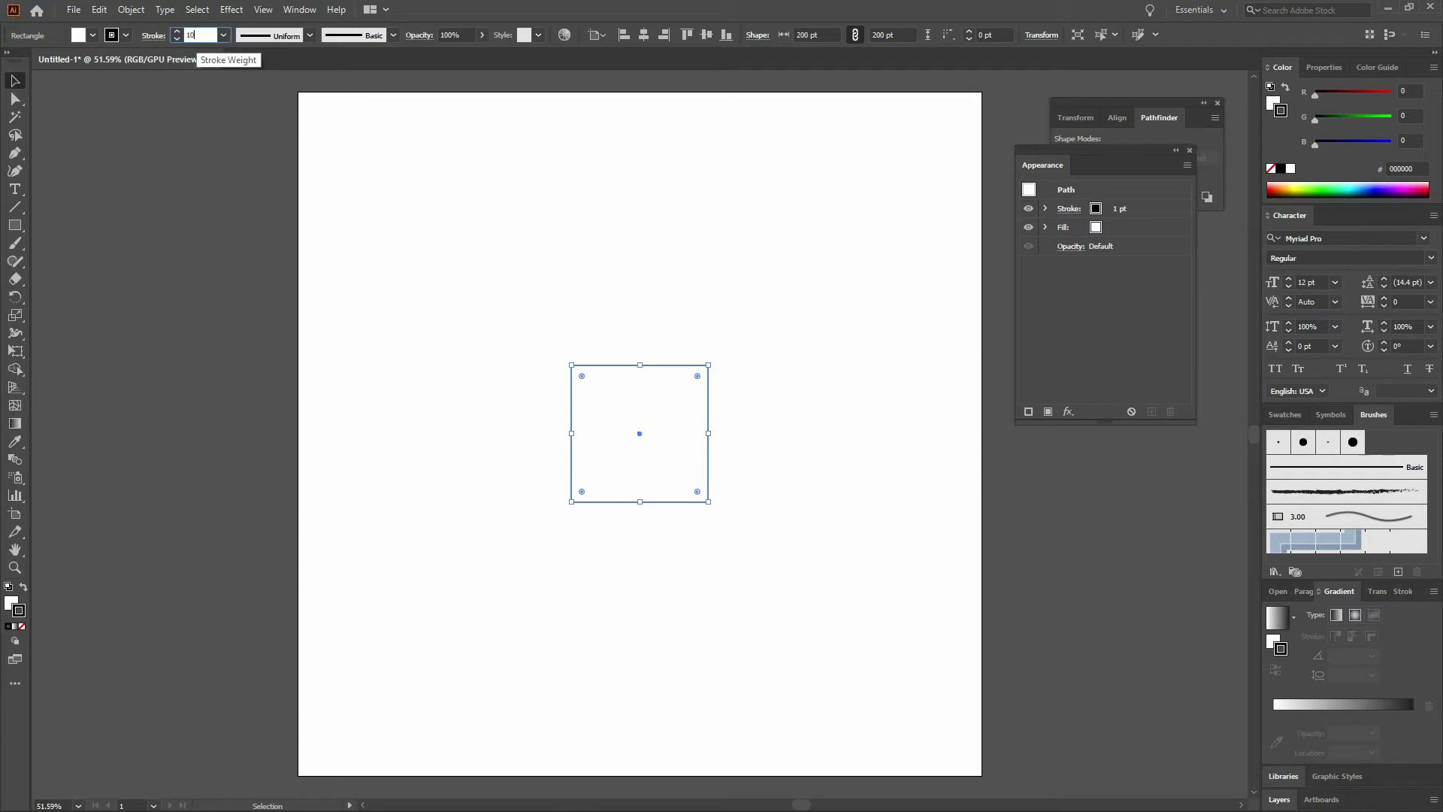
pyautogui.press('Return')
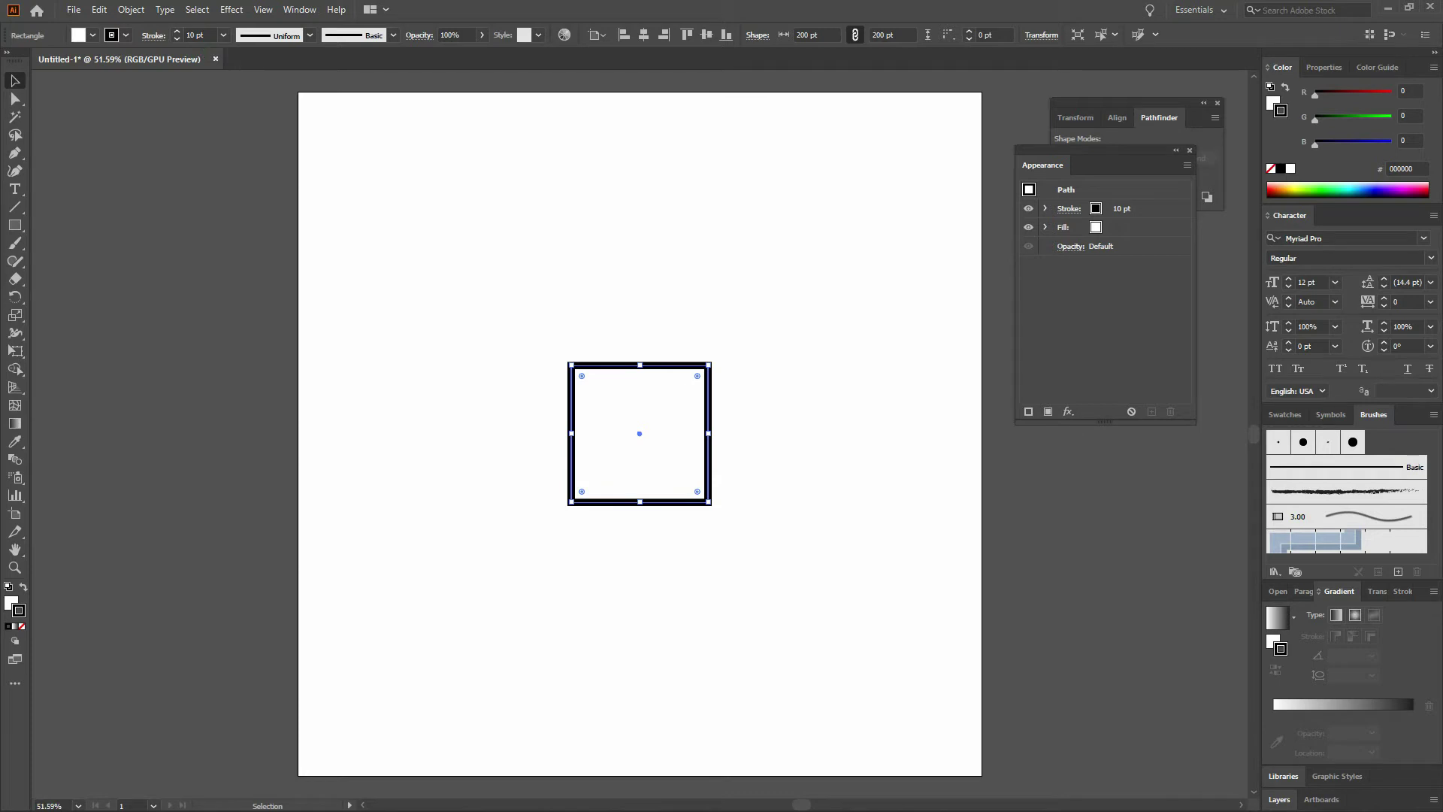
pyautogui.click(619, 229)
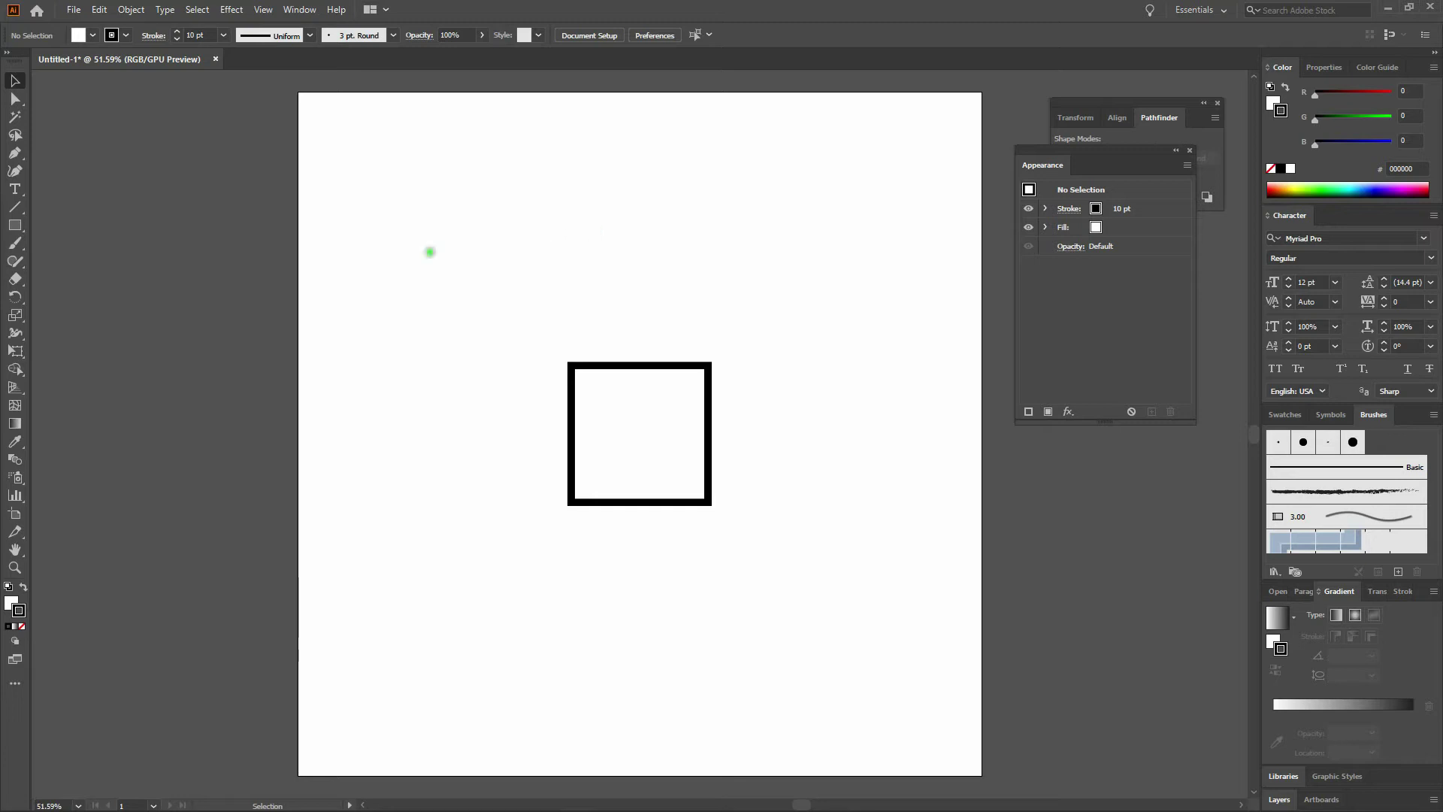
# Try scaling the square non-uniformly about its center with the Scale tool to about 496 x 345 pt, and undo it
pyautogui.click(18, 317)
pyautogui.press('v')
pyautogui.keyDown('ctrl'); pyautogui.click(654, 412); pyautogui.keyUp('ctrl')
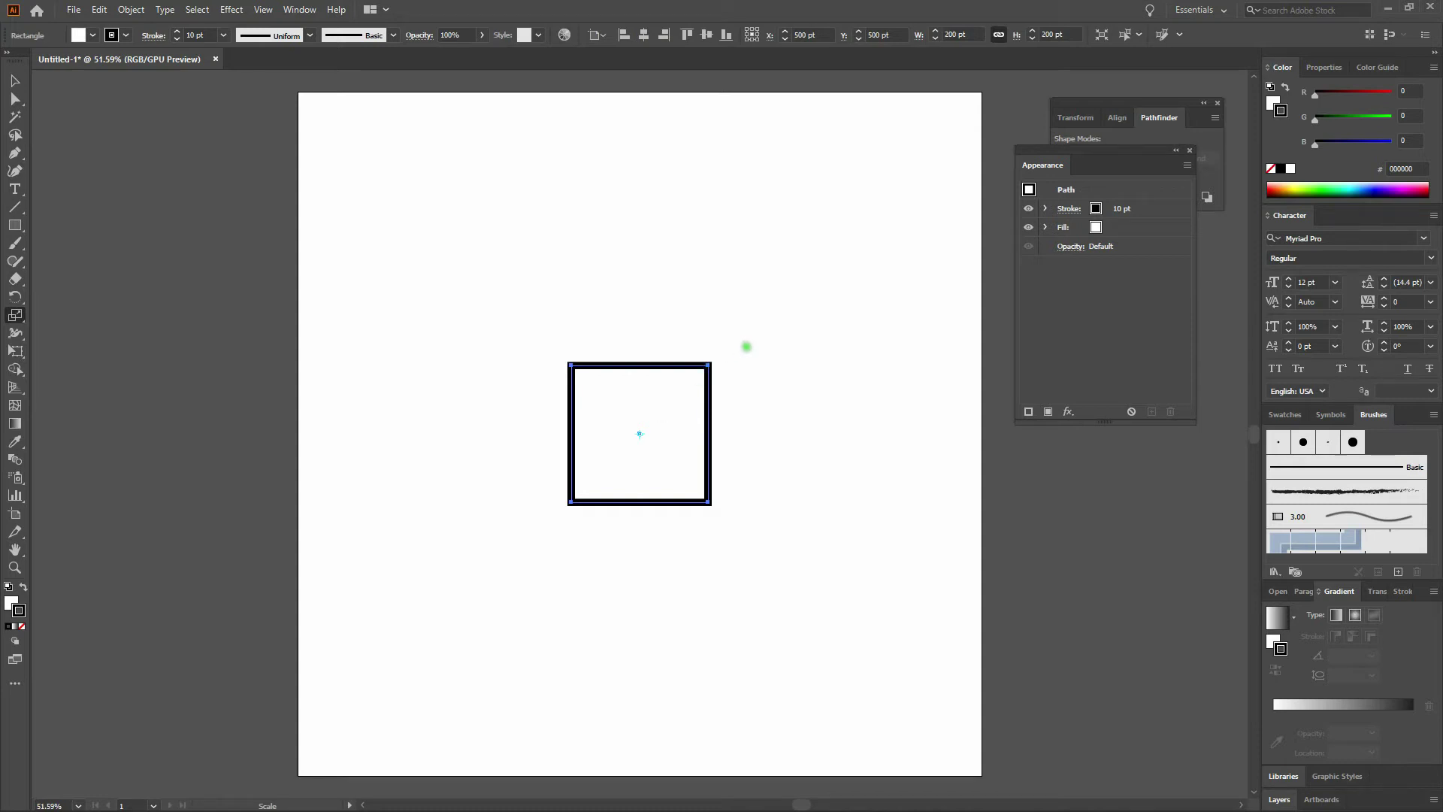
pyautogui.moveTo(747, 345); pyautogui.dragTo(904, 283)
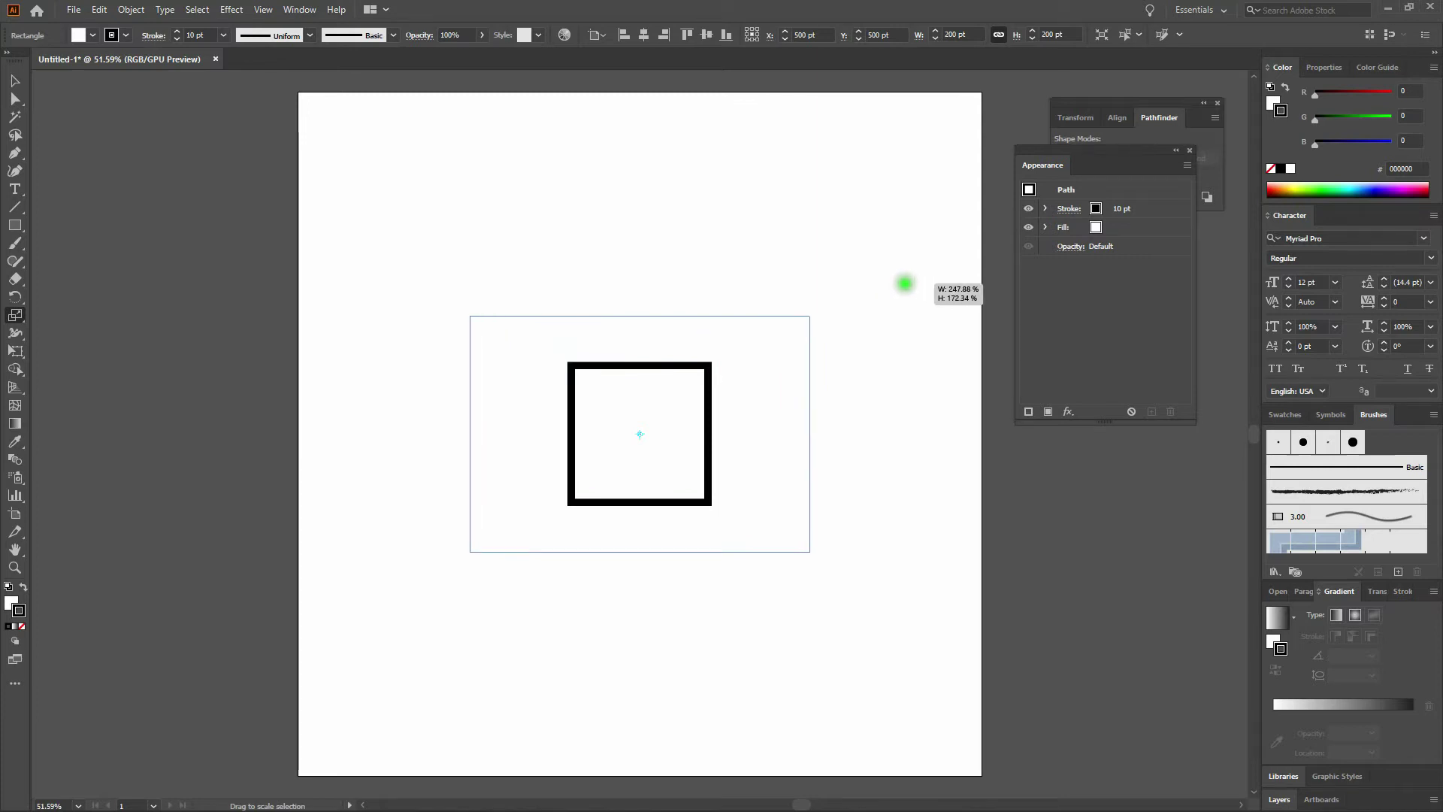
pyautogui.moveTo(904, 283); pyautogui.dragTo(905, 283)
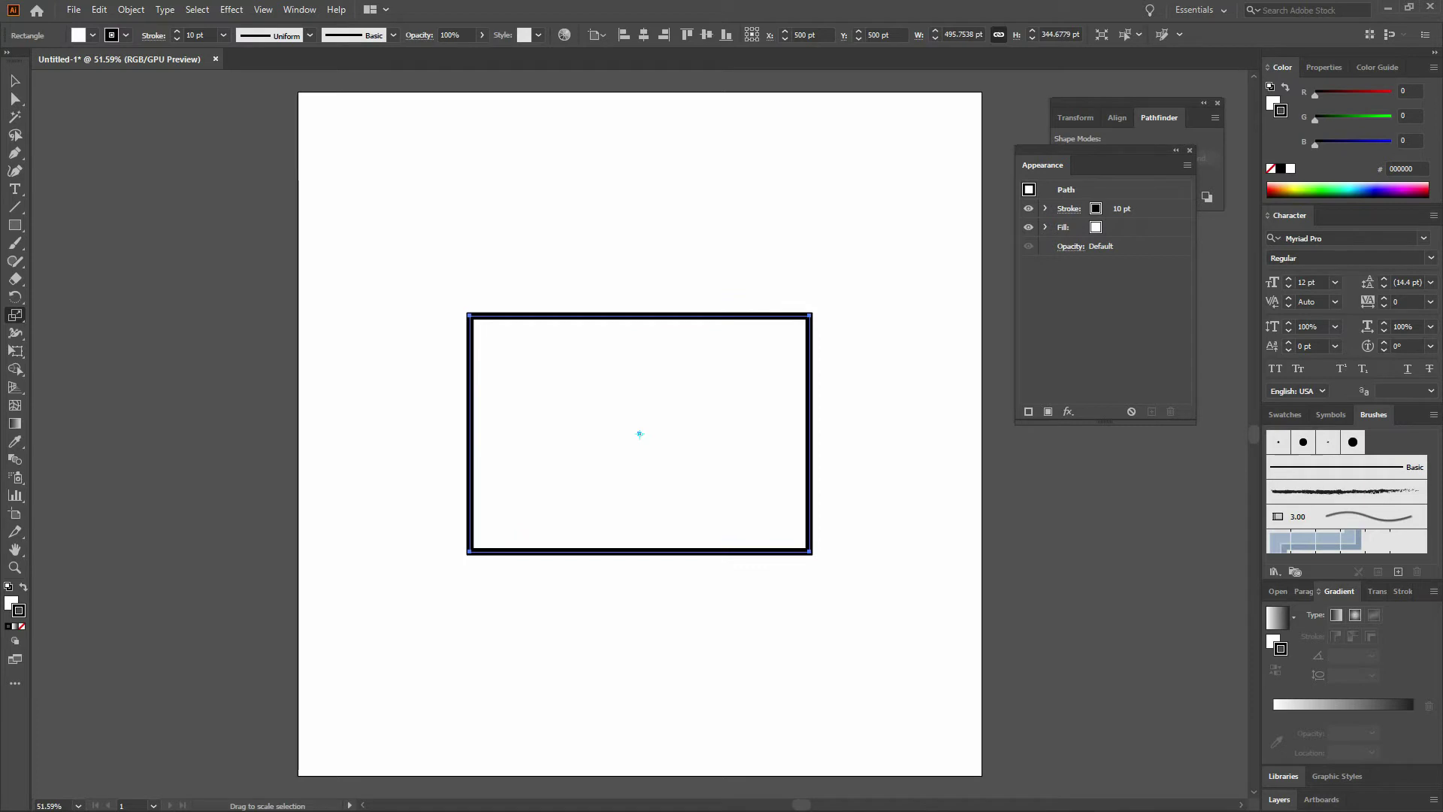
pyautogui.press('v')
pyautogui.hotkey('ctrl', 'z')
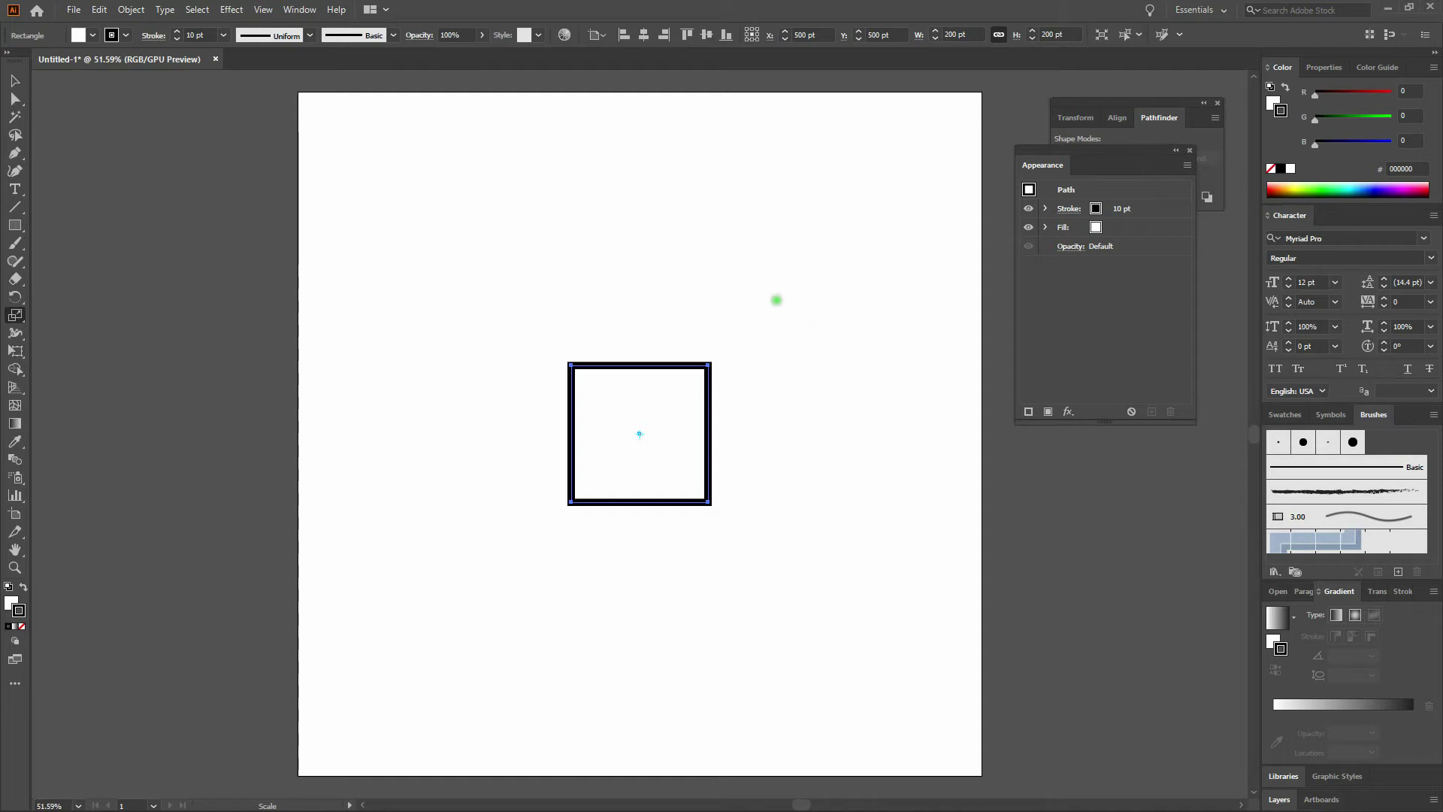
# Try scaling the square proportionally about its center with the Scale tool to about 487 pt per side, and undo it
pyautogui.moveTo(731, 354); pyautogui.dragTo(863, 242)
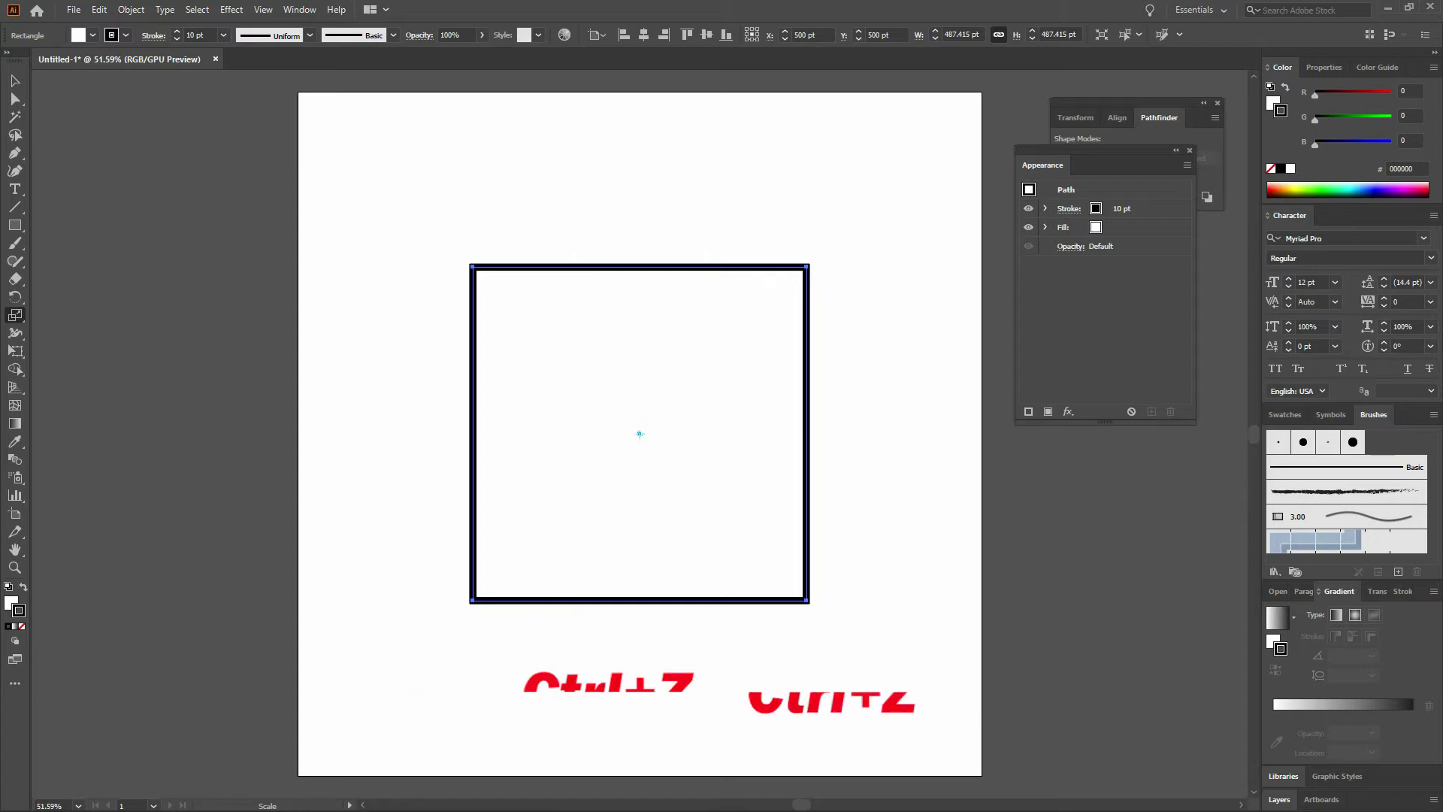
pyautogui.hotkey('ctrl', 'z')
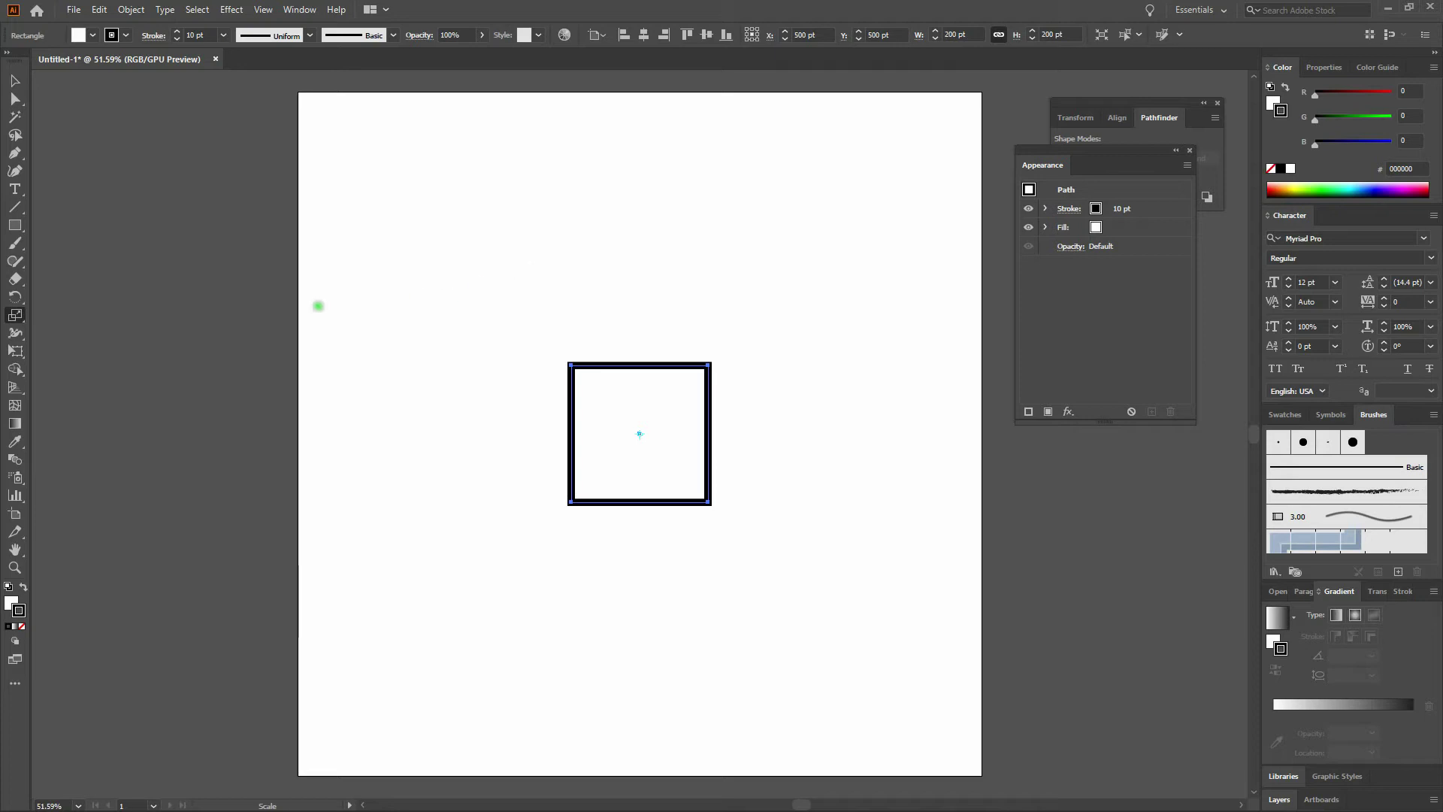
# Preview a uniform 50% scaling of the square in the Scale tool's options
pyautogui.doubleClick(11, 322)
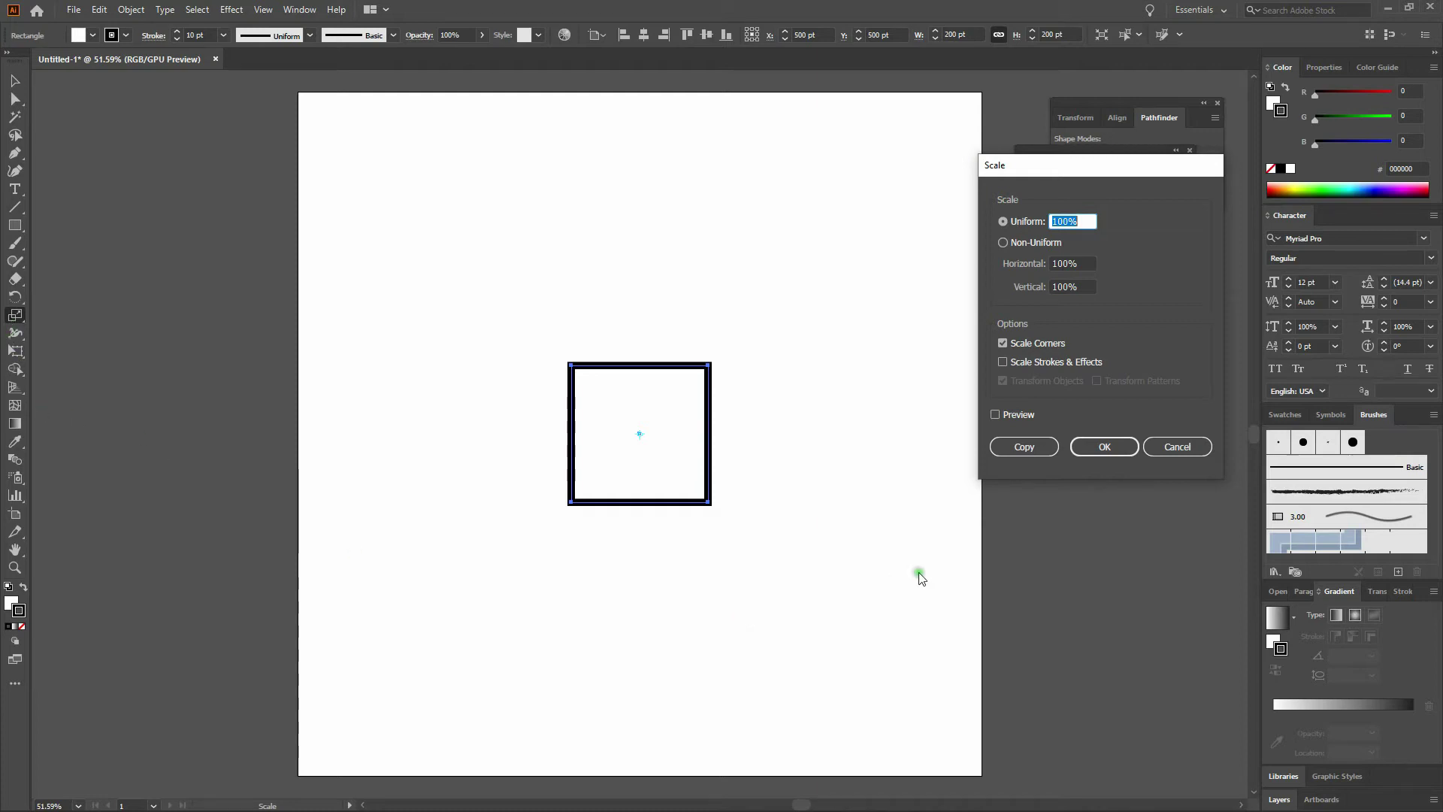
pyautogui.click(995, 414)
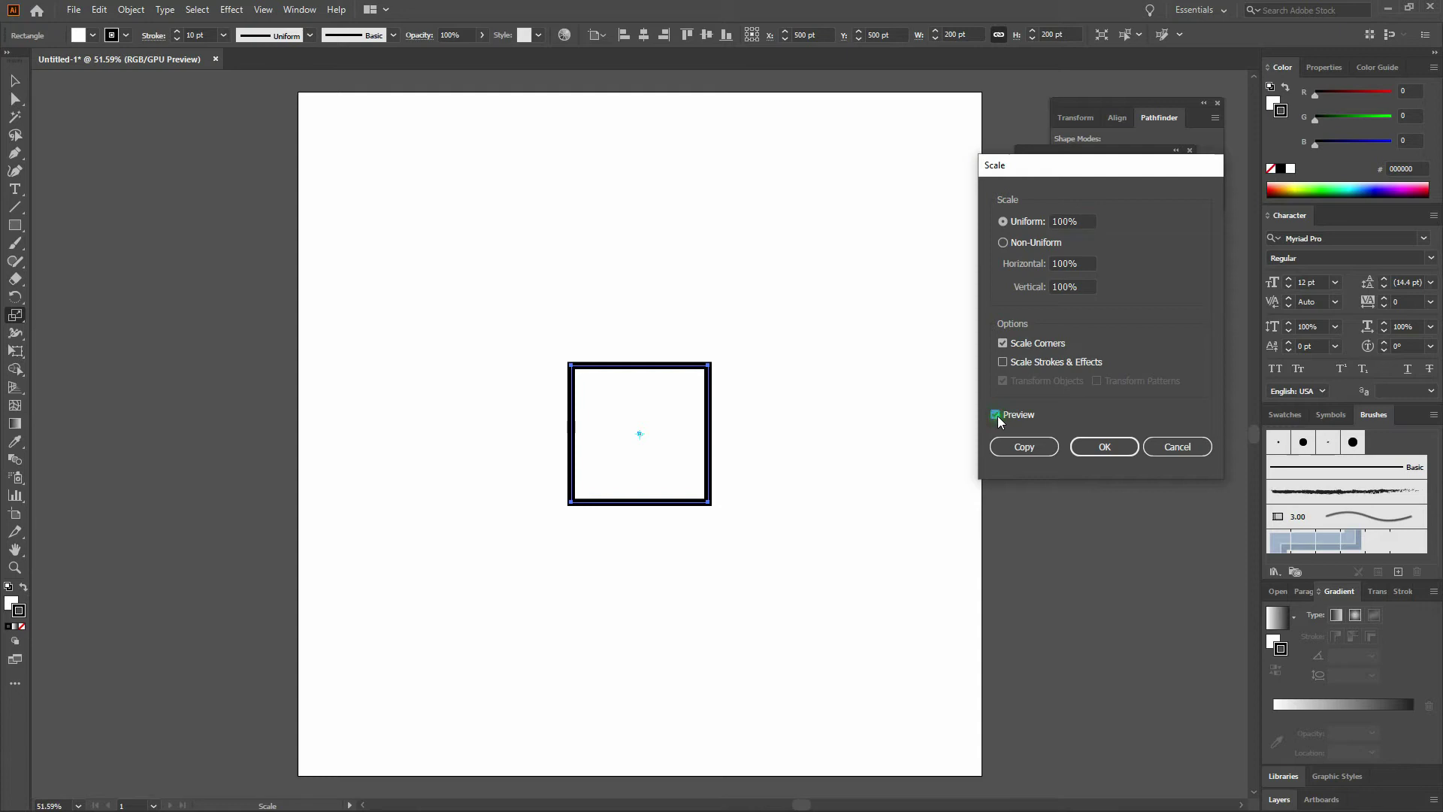
pyautogui.doubleClick(1092, 221)
pyautogui.write('50')
pyautogui.press('Tab')
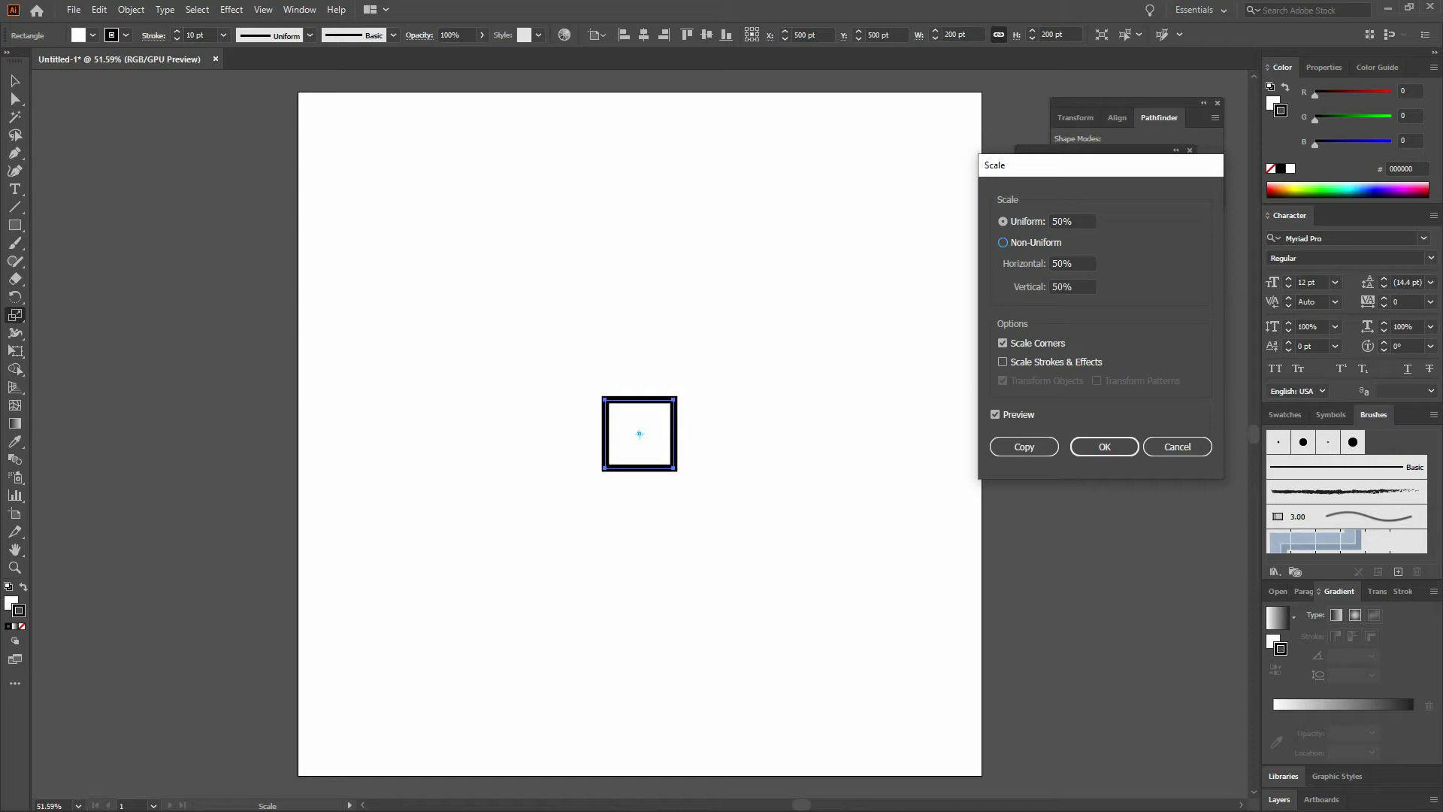
# Try making a non-uniform copy of the square at 100% horizontal and 50% vertical, and delete the copy
pyautogui.click(1004, 242)
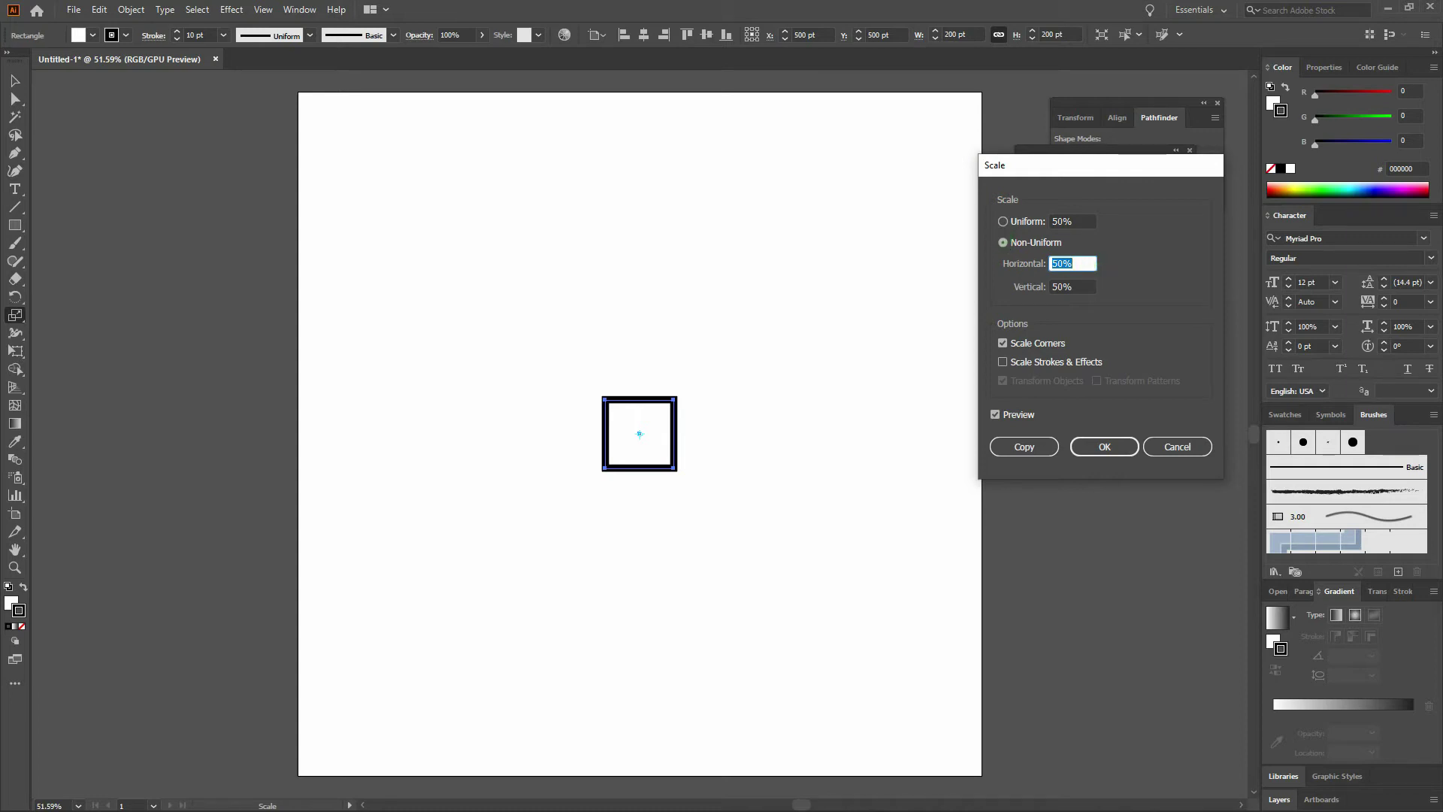
pyautogui.write('100')
pyautogui.press('Tab')
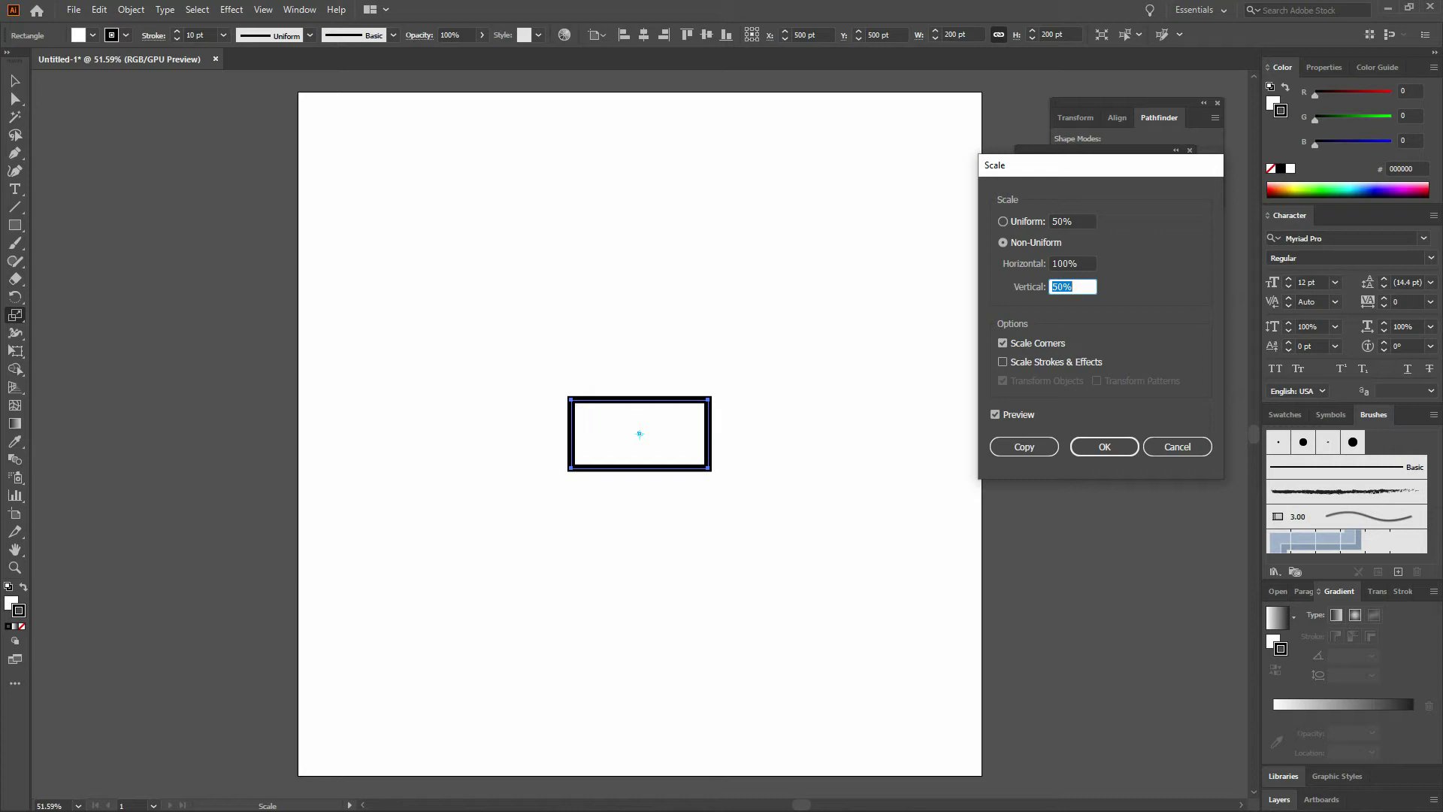
pyautogui.click(1043, 449)
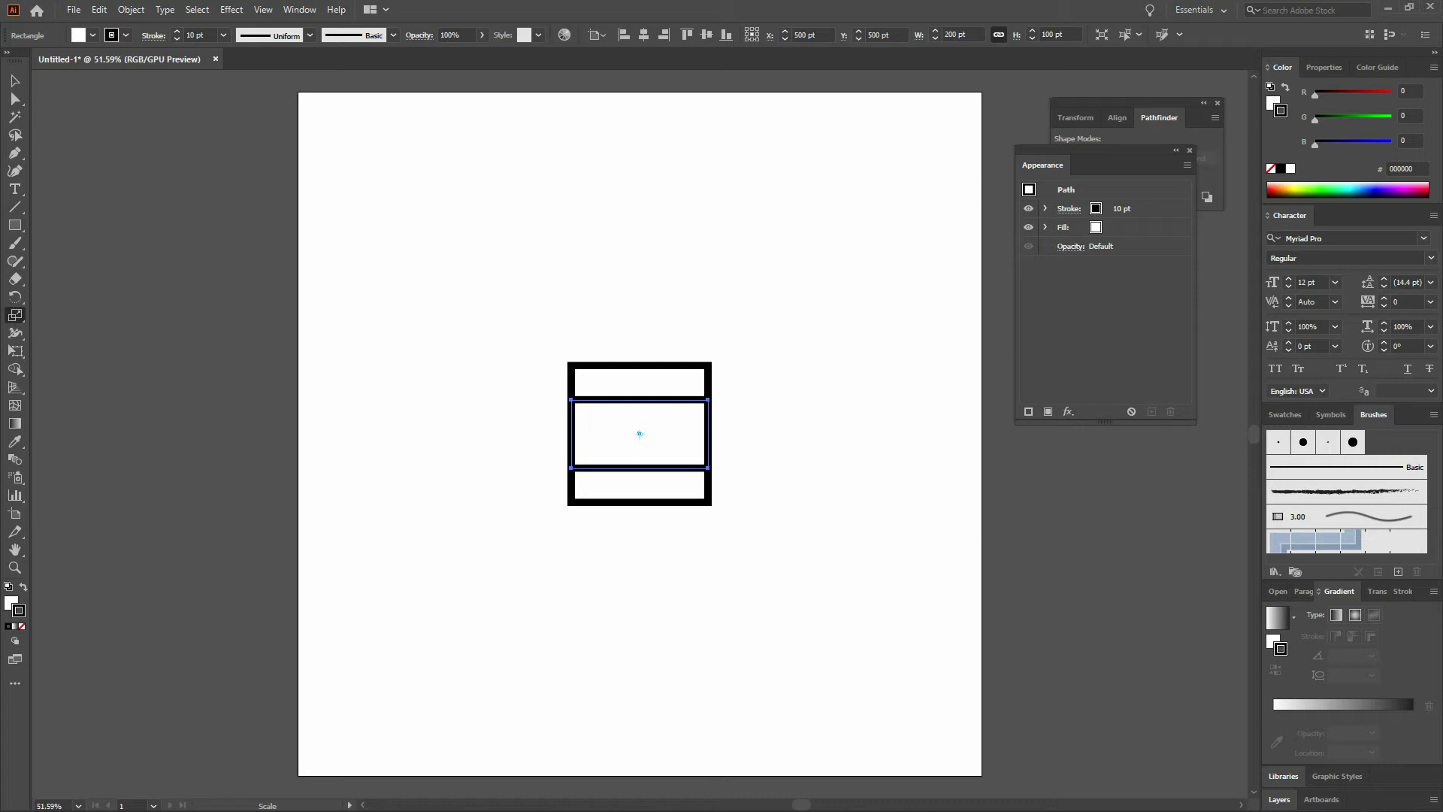
pyautogui.press('Delete')
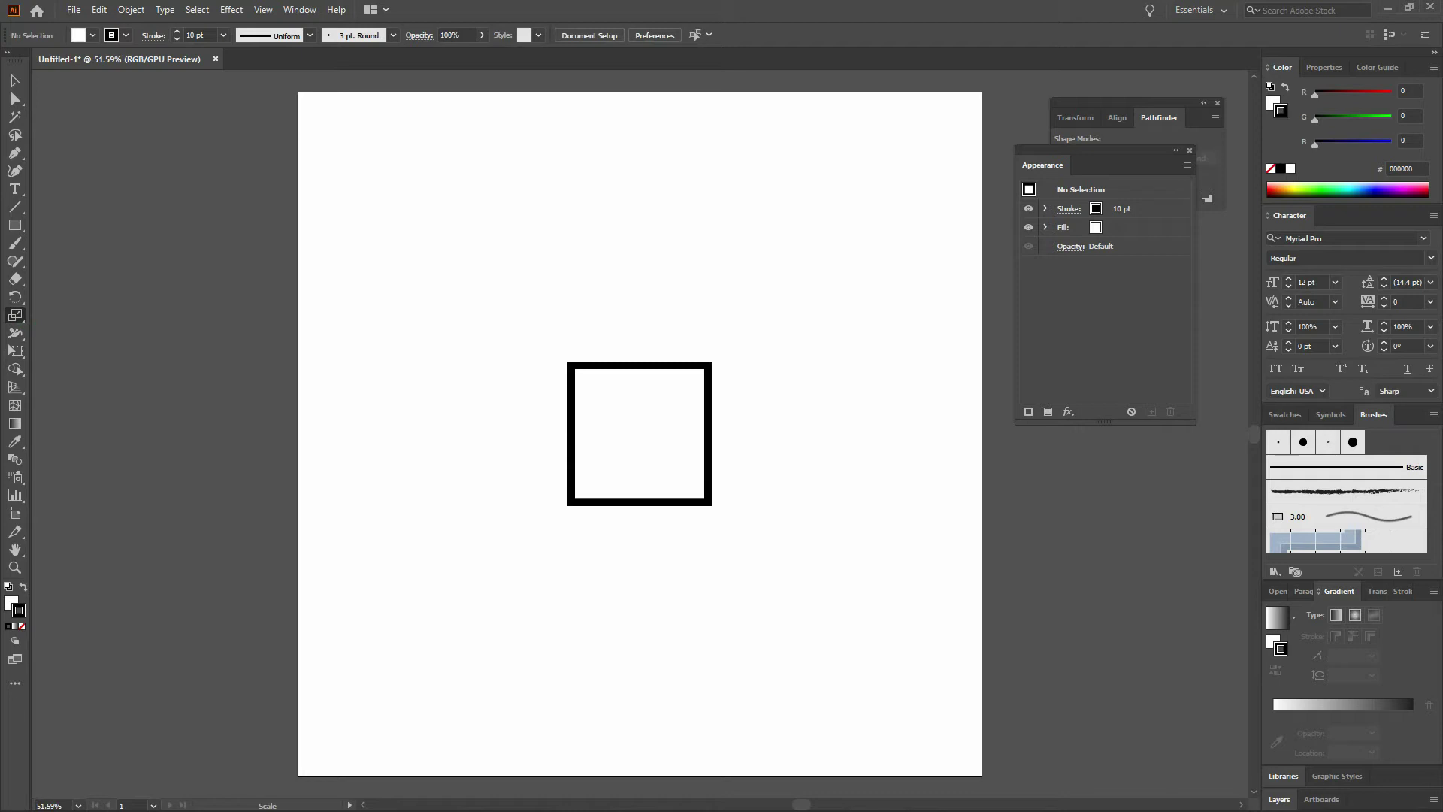
# Reselect the square and set the Scale tool's uniform scaling to 100%
pyautogui.press('v')
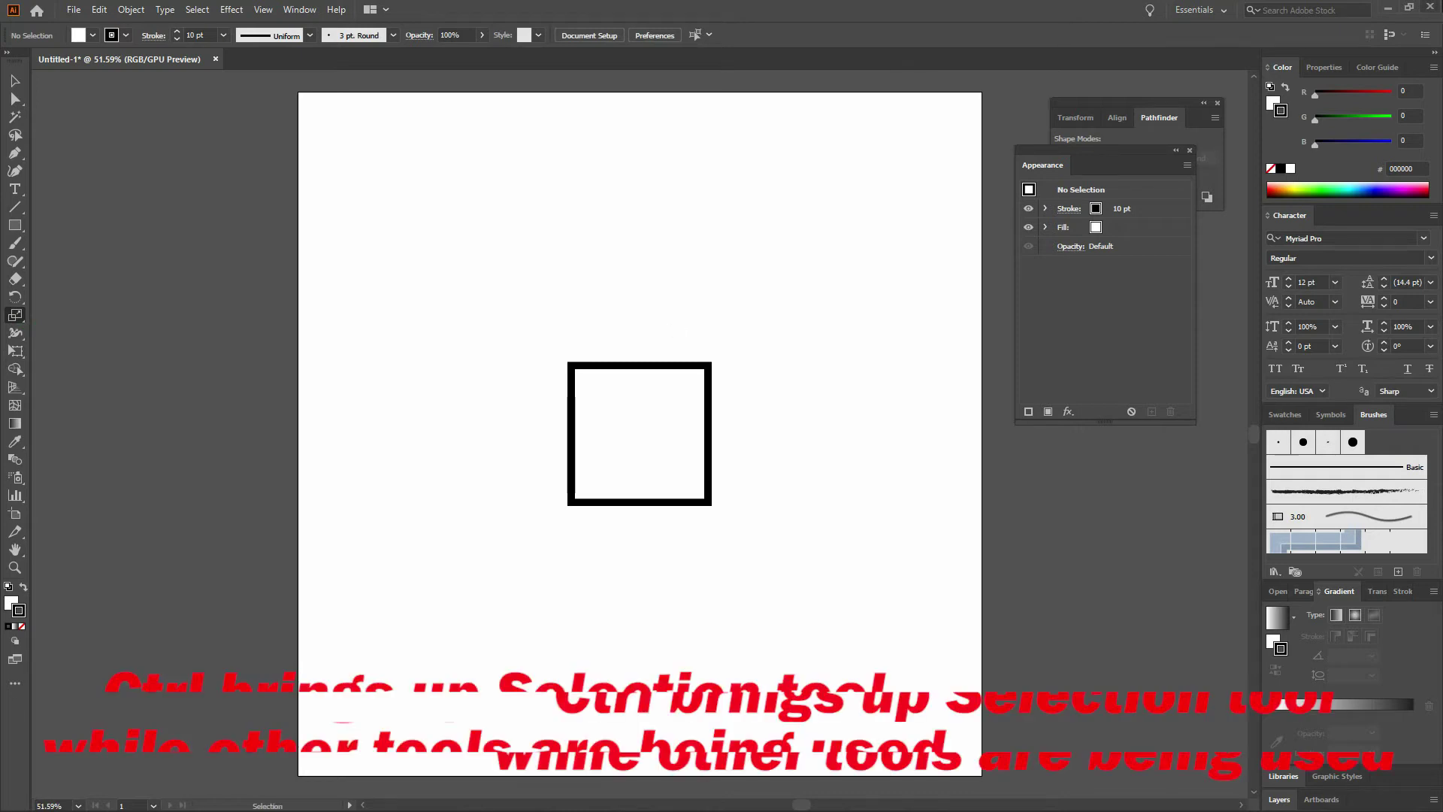
pyautogui.keyDown('ctrl'); pyautogui.click(684, 423); pyautogui.keyUp('ctrl')
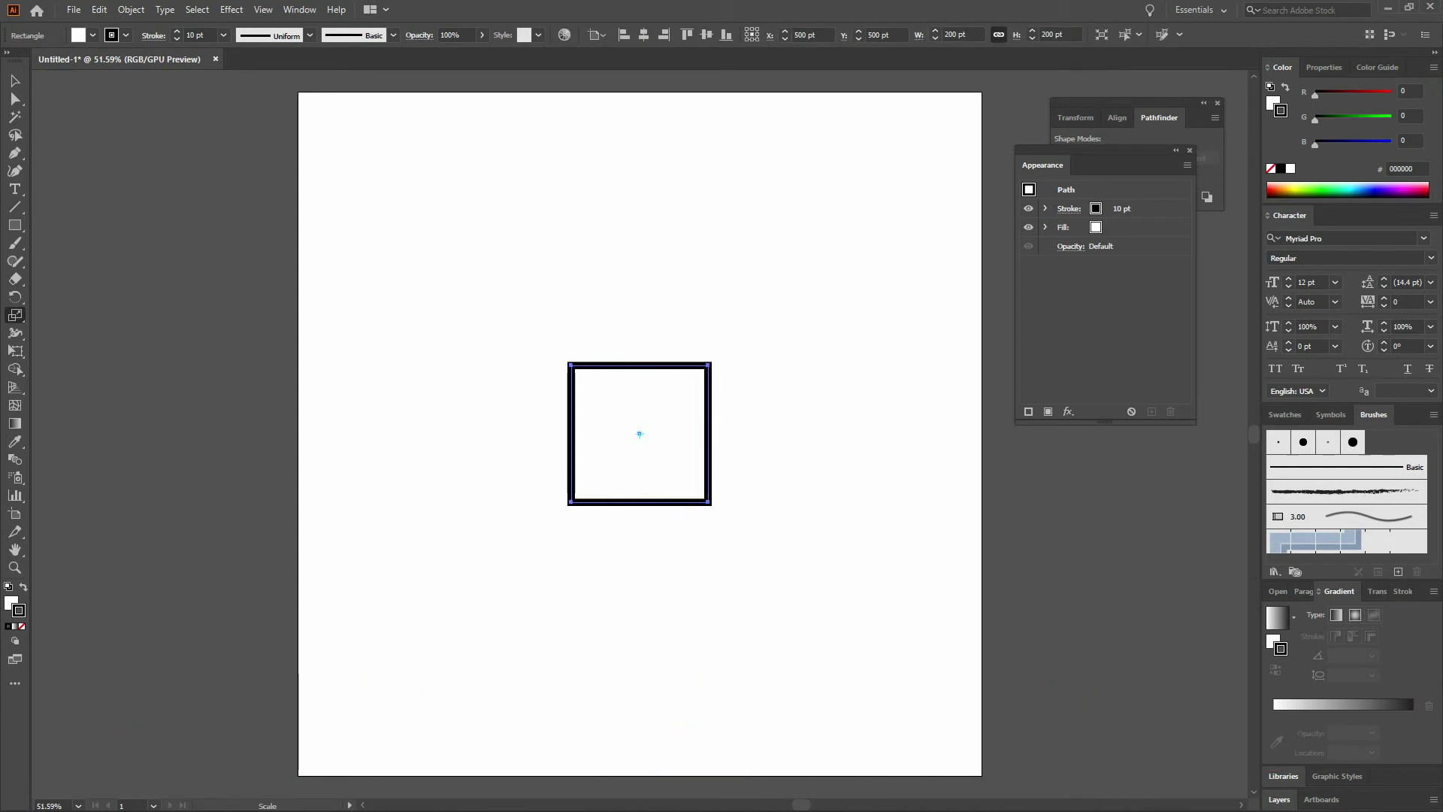
pyautogui.click(17, 315)
pyautogui.click(17, 315)
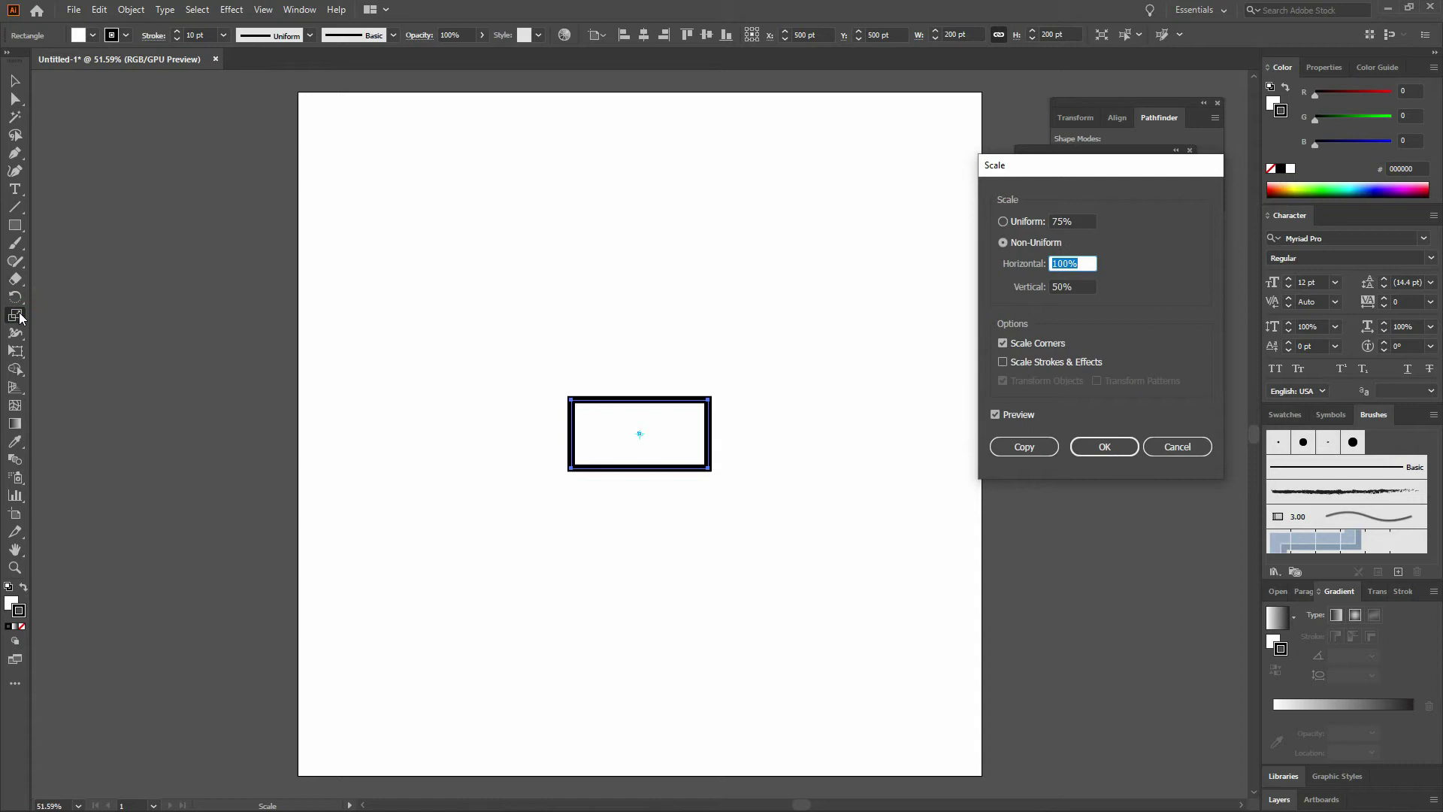
pyautogui.click(1004, 221)
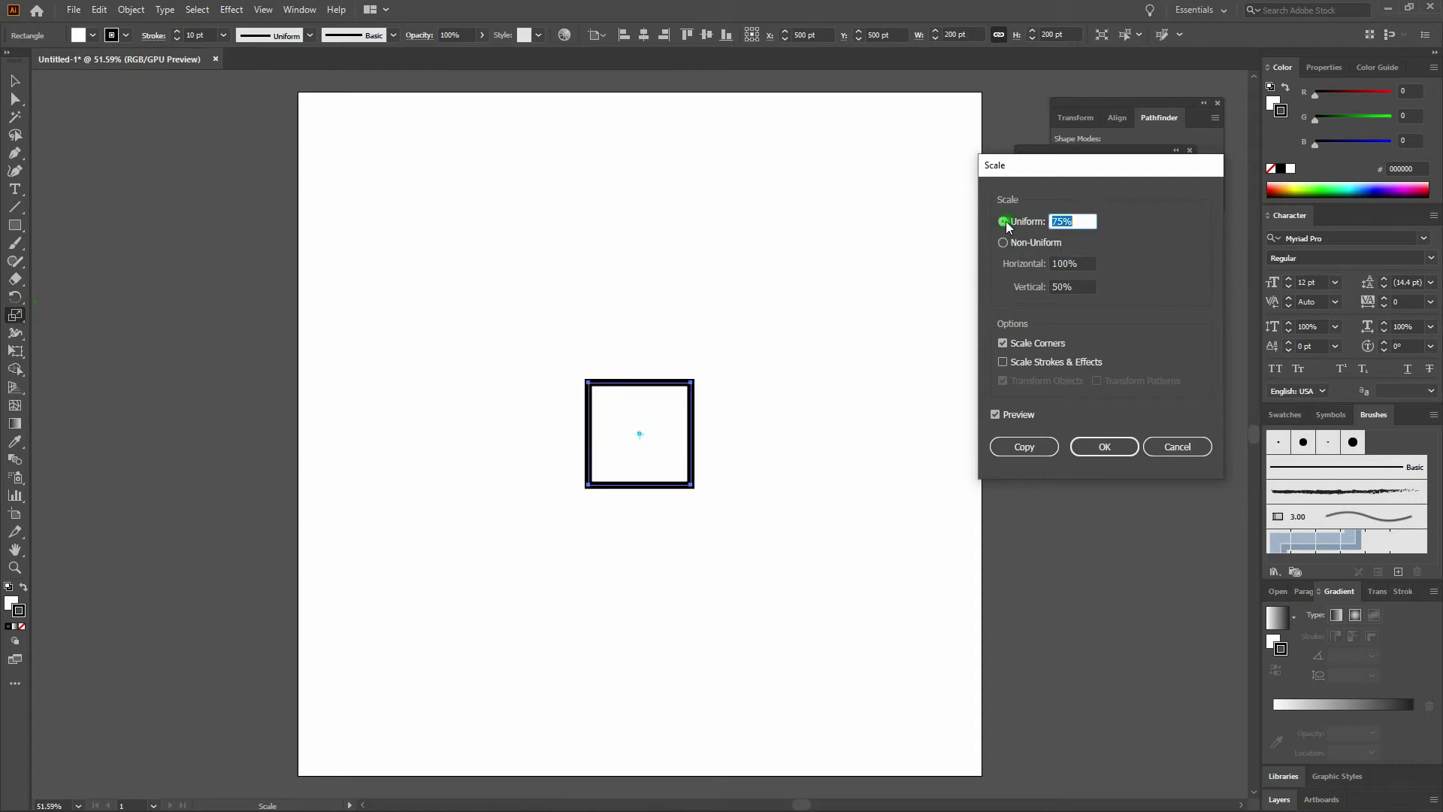
pyautogui.write('100')
pyautogui.press('Tab')
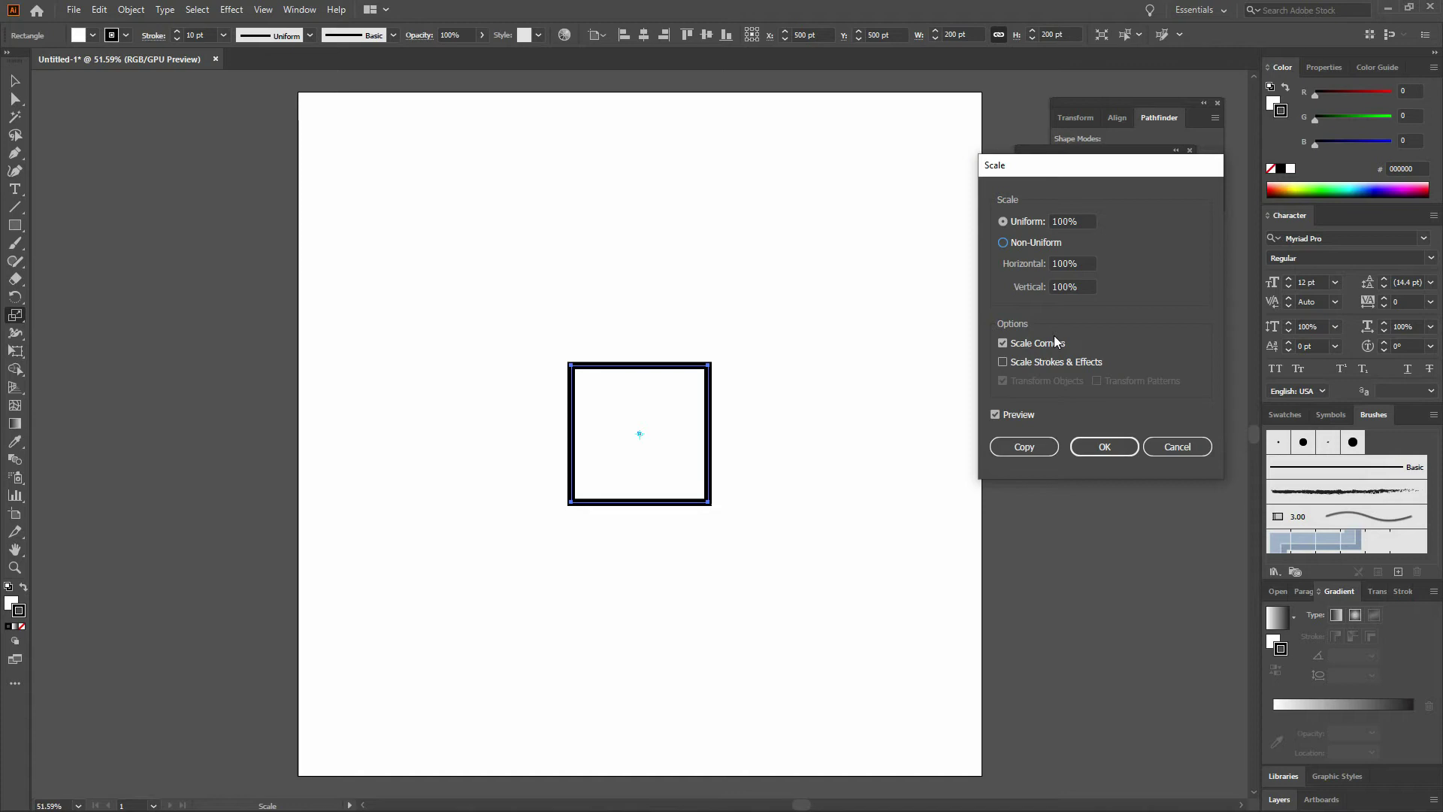
# Preview a uniform 200% scaling of the square with Scale Strokes & Effects enabled, and cancel it
pyautogui.click(1086, 225)
pyautogui.write('200')
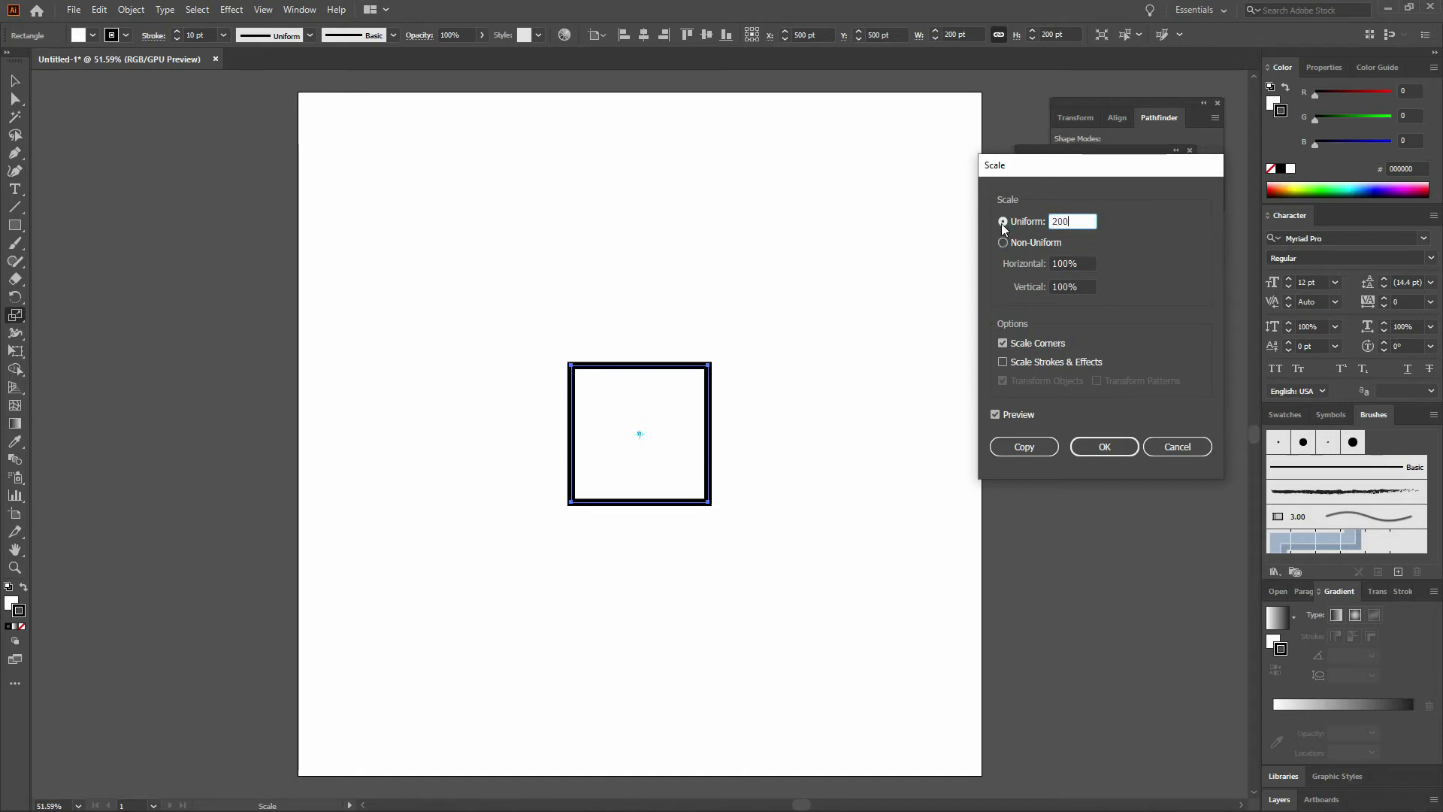
pyautogui.press('Tab')
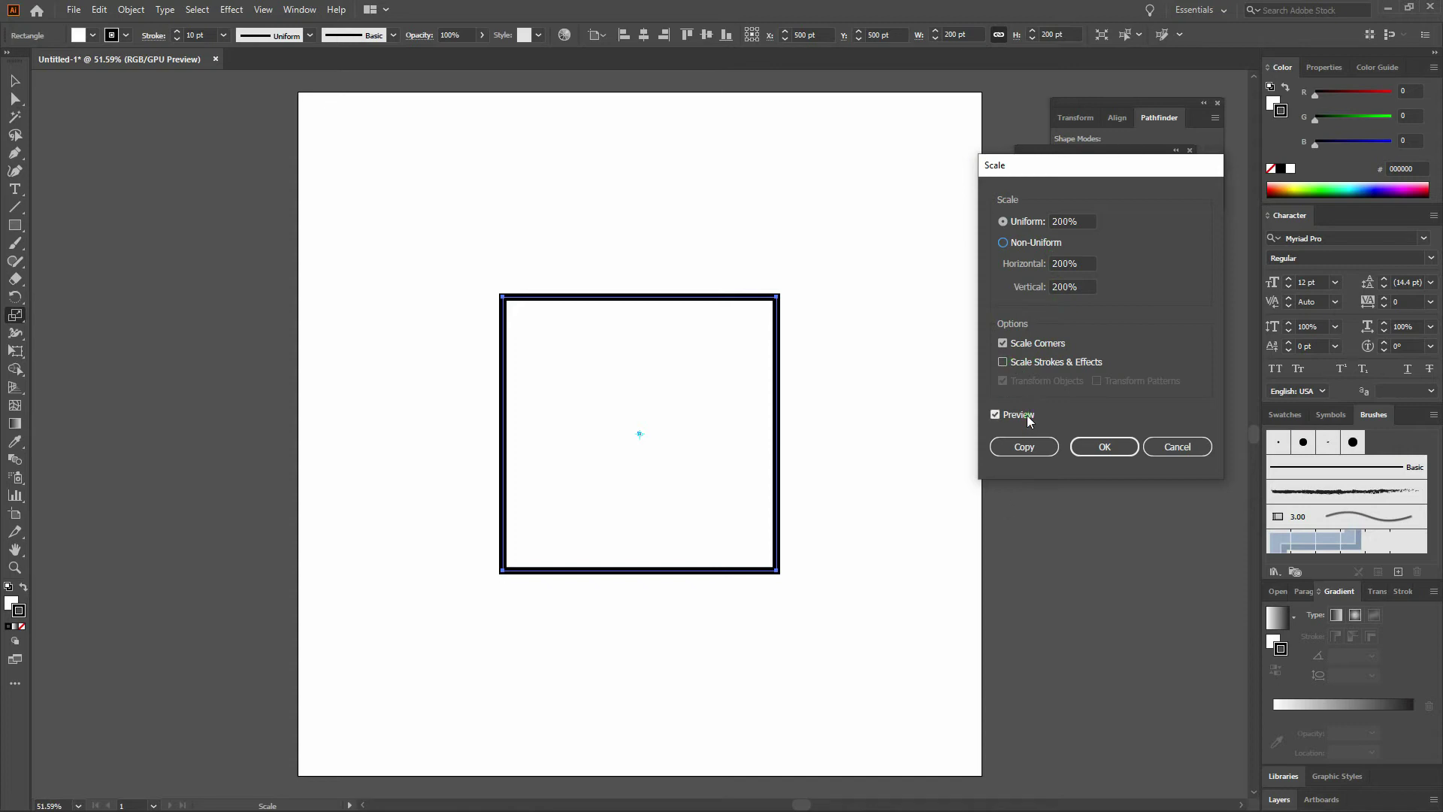
pyautogui.click(1003, 362)
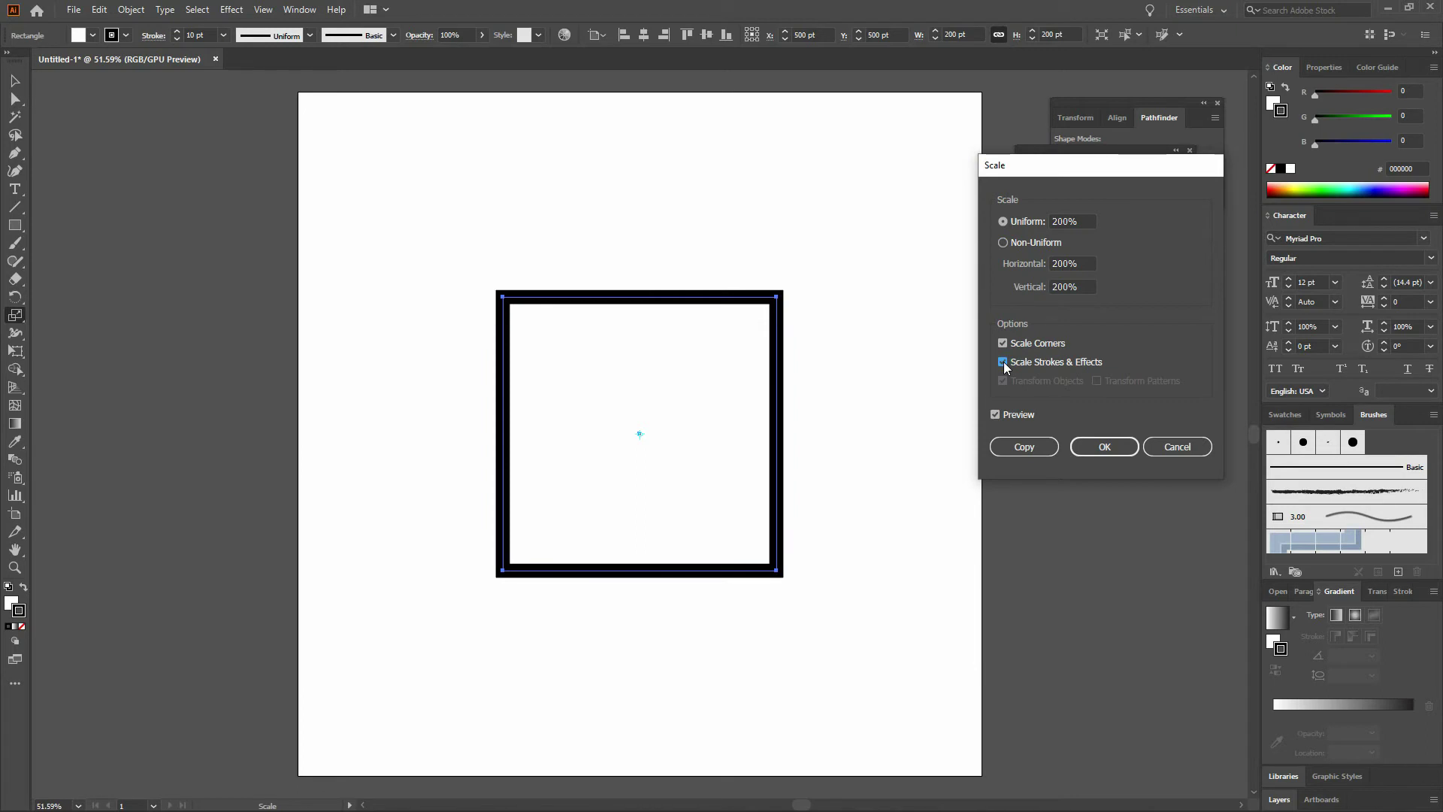
pyautogui.click(1177, 447)
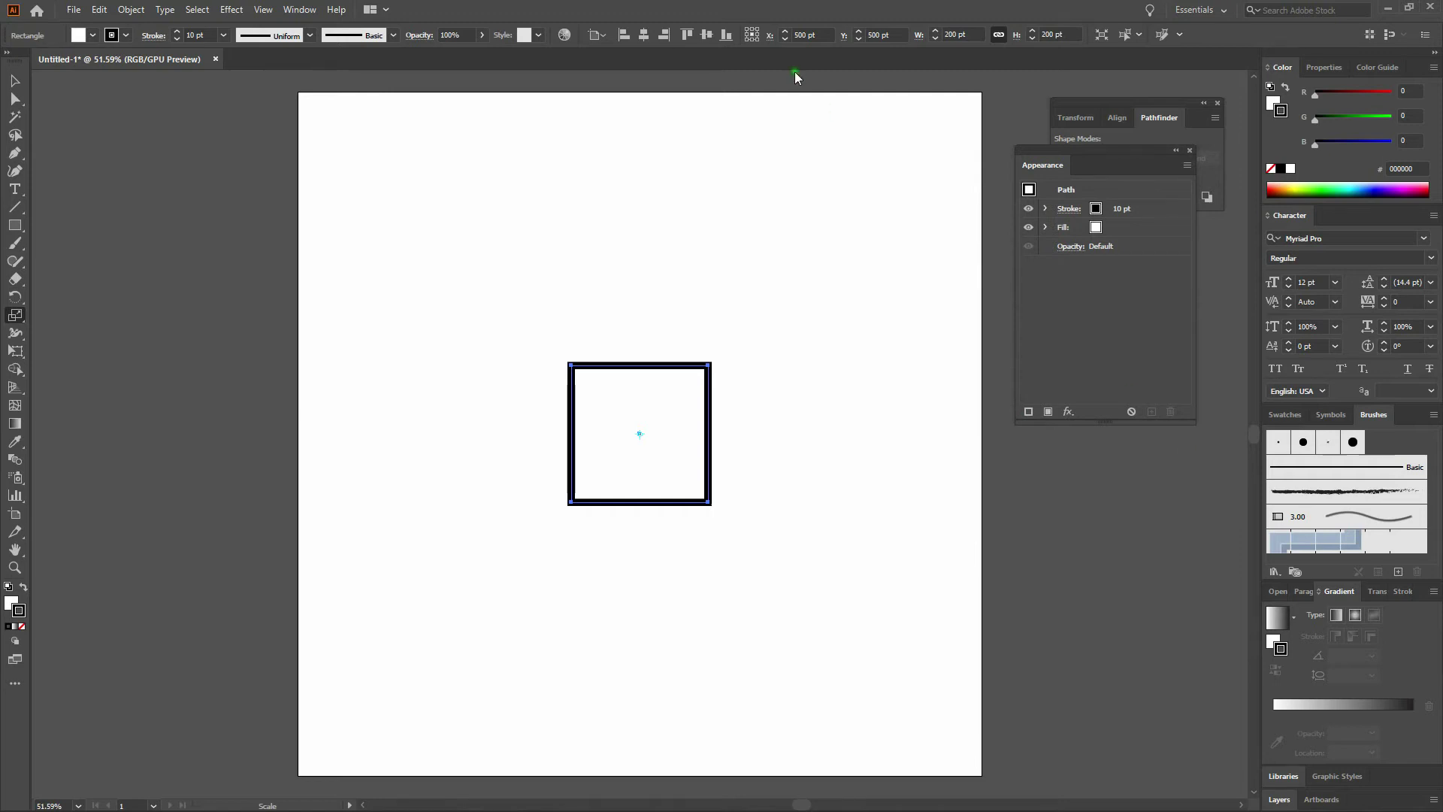
# Try rotating the square freely by its bounding box, and undo each rotation
pyautogui.press('v')
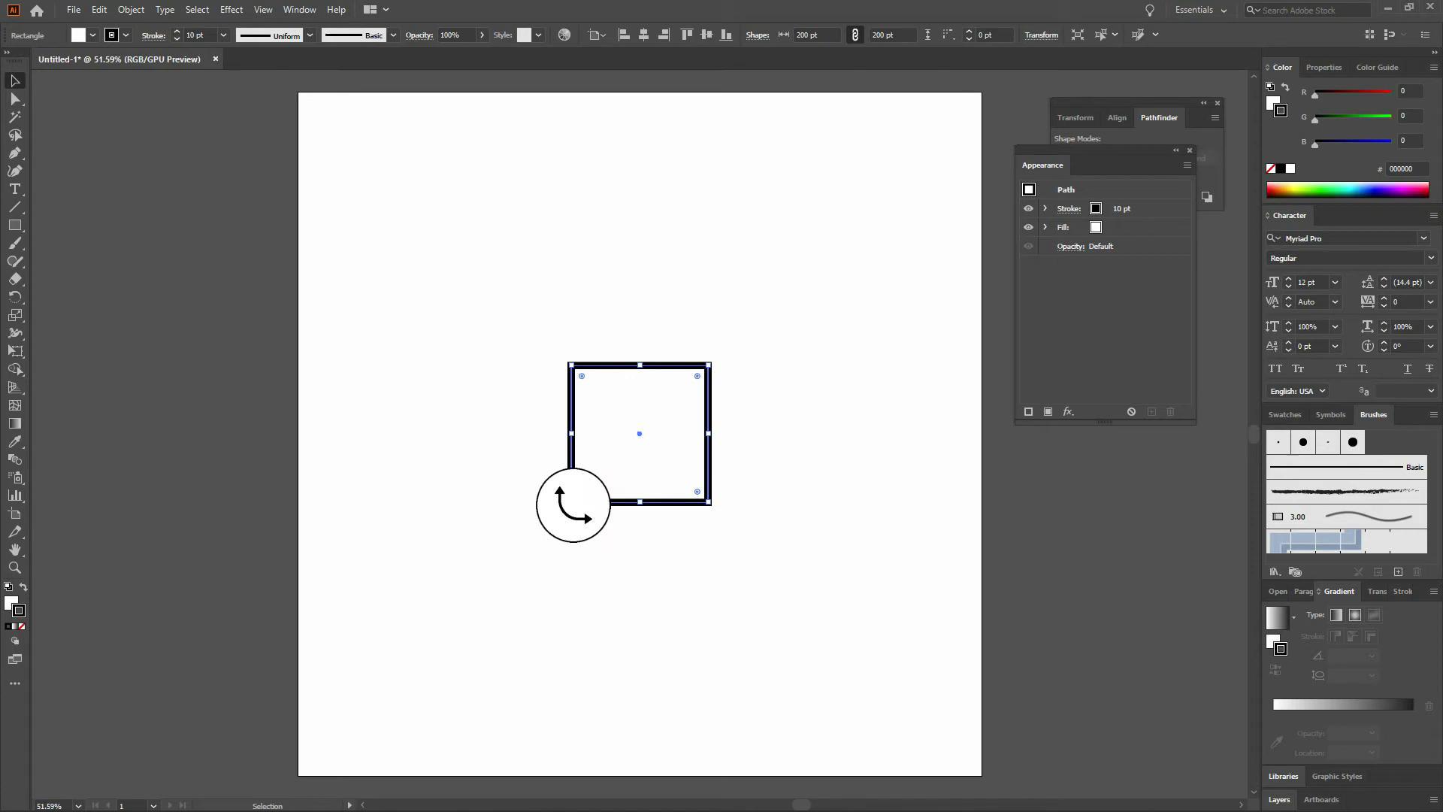
pyautogui.moveTo(714, 505); pyautogui.dragTo(590, 306)
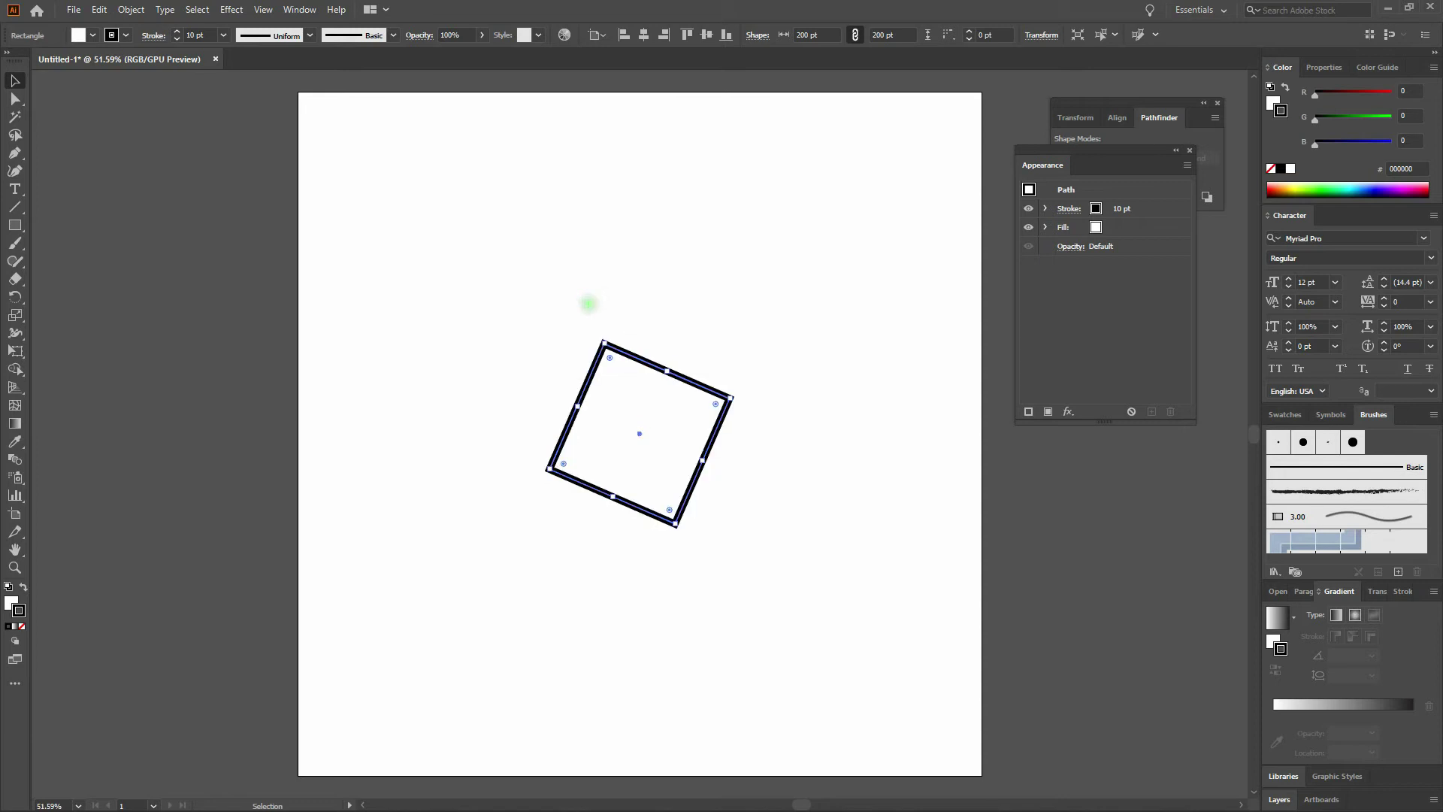
pyautogui.hotkey('ctrl', 'z')
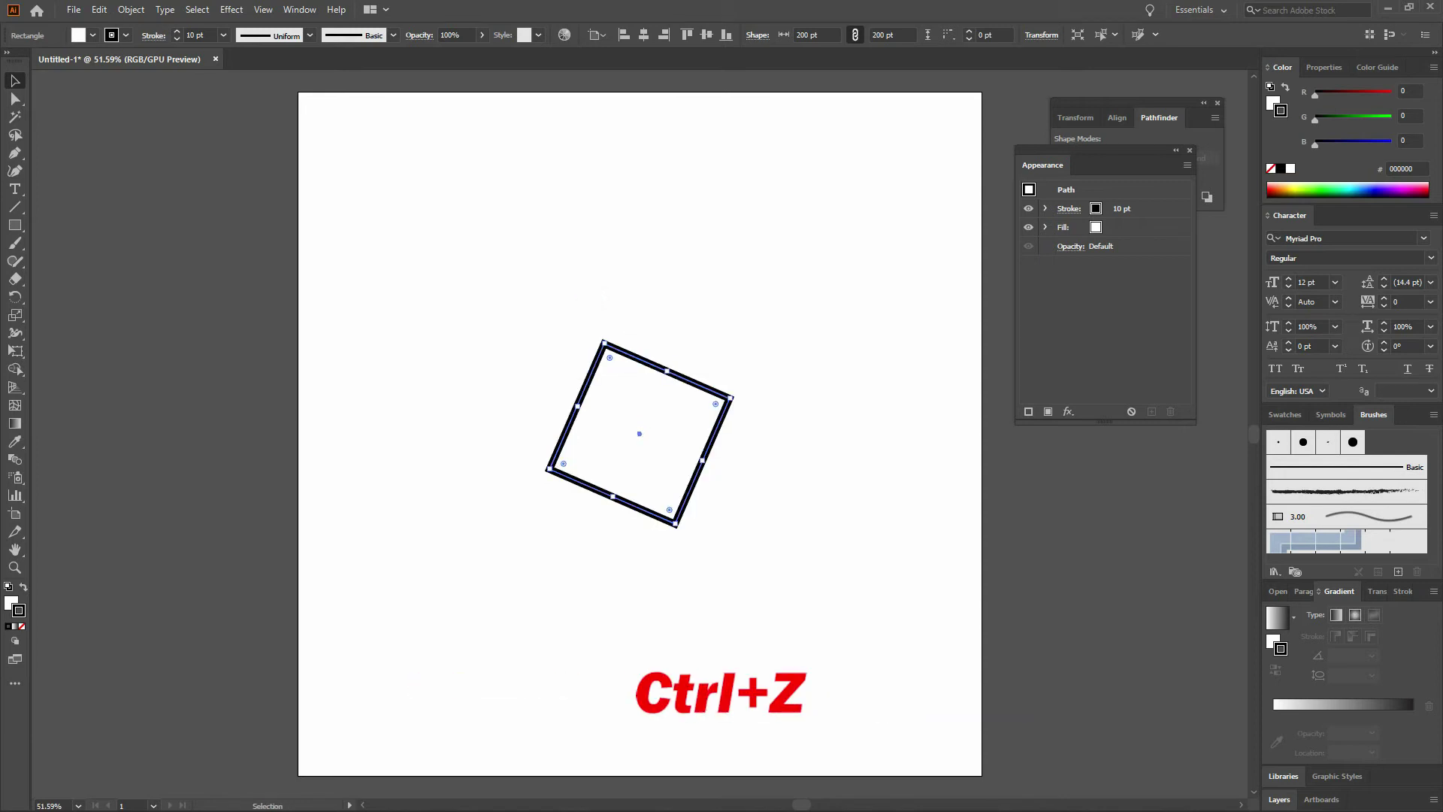
pyautogui.hotkey('ctrl', 'z')
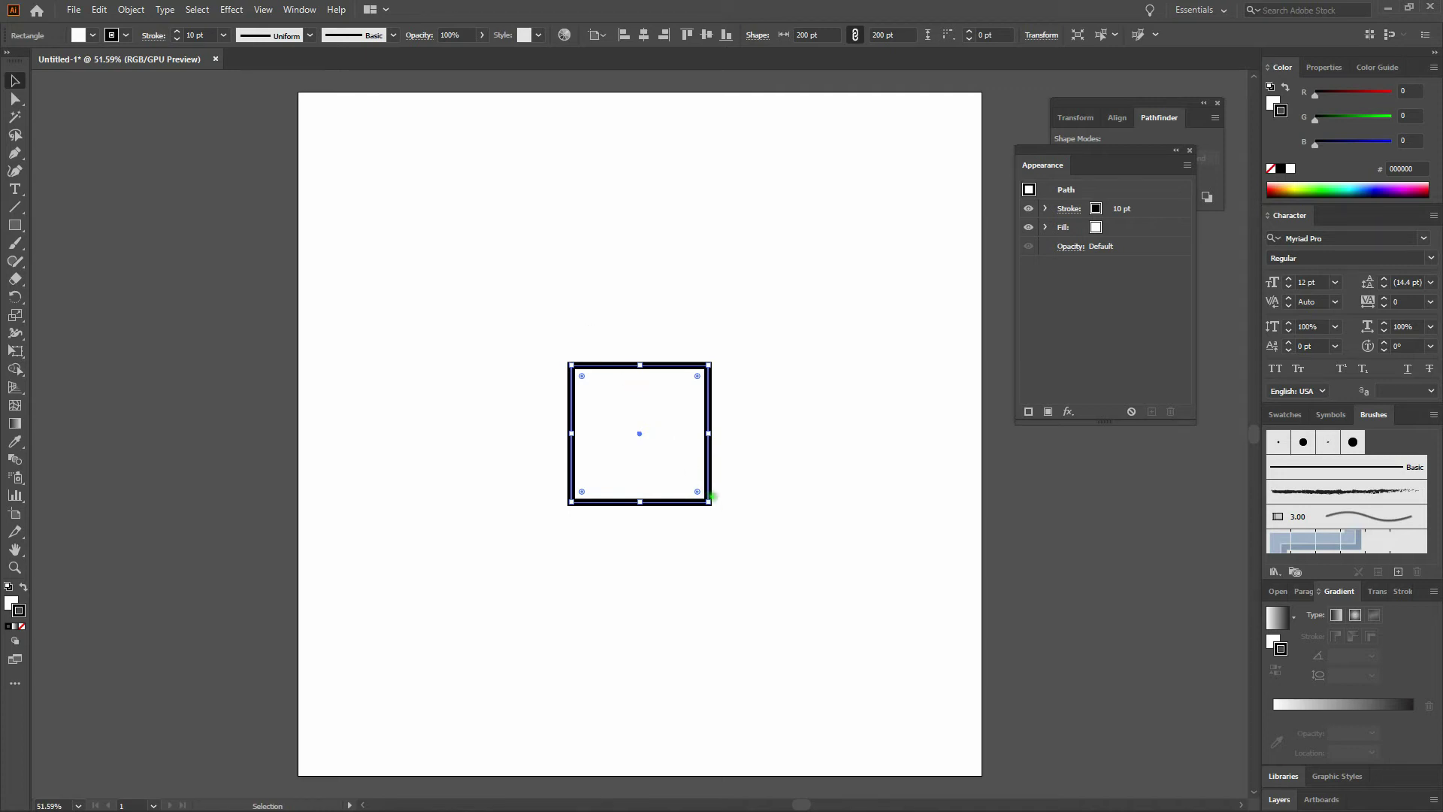
pyautogui.moveTo(714, 506); pyautogui.dragTo(543, 388)
pyautogui.hotkey('ctrl', 'z')
# Replace the square with a 200 x 100 pt rectangle centered horizontally and vertically on the artboard
pyautogui.press('Delete')
pyautogui.click(17, 226)
pyautogui.click(647, 451)
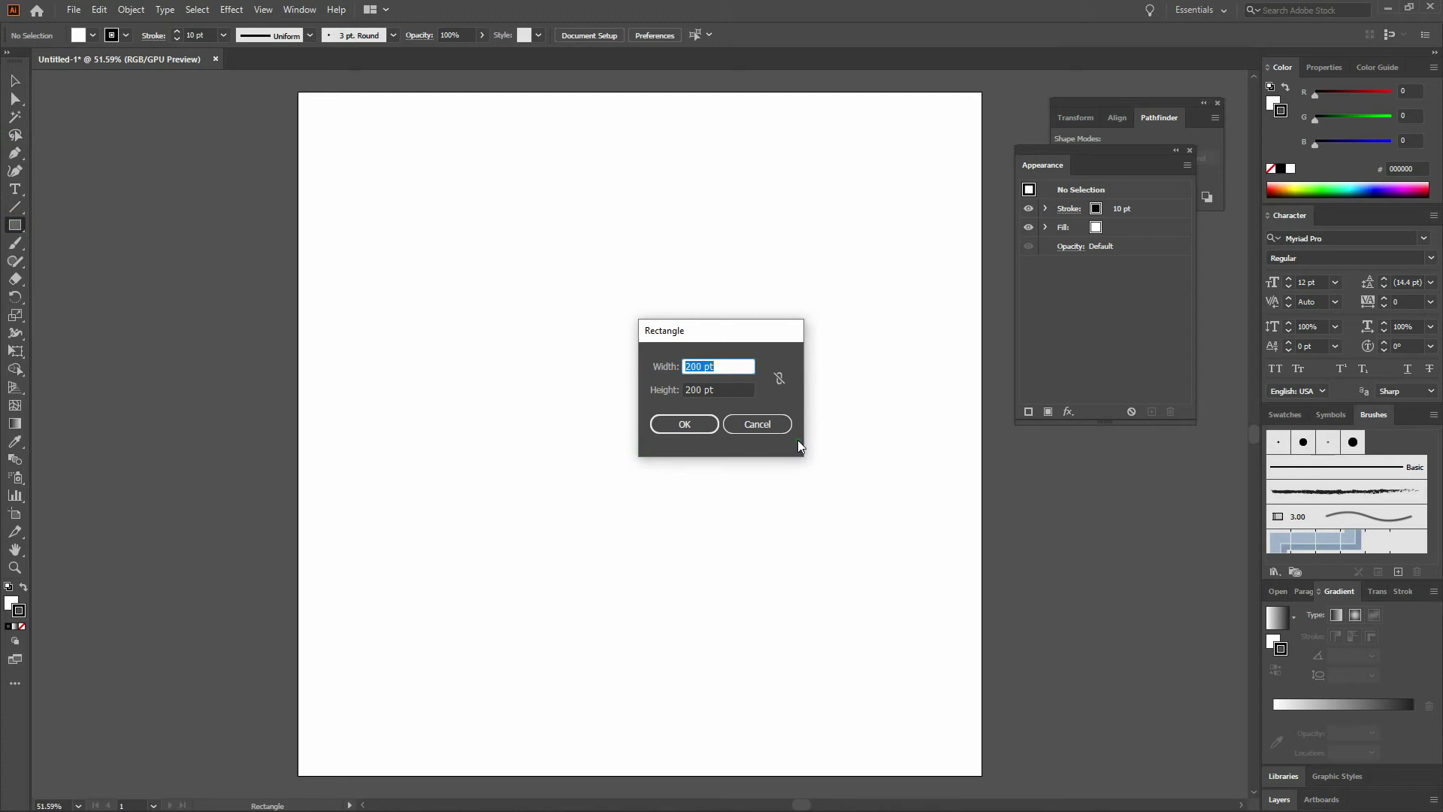
pyautogui.press('Tab')
pyautogui.write('100')
pyautogui.press('Return')
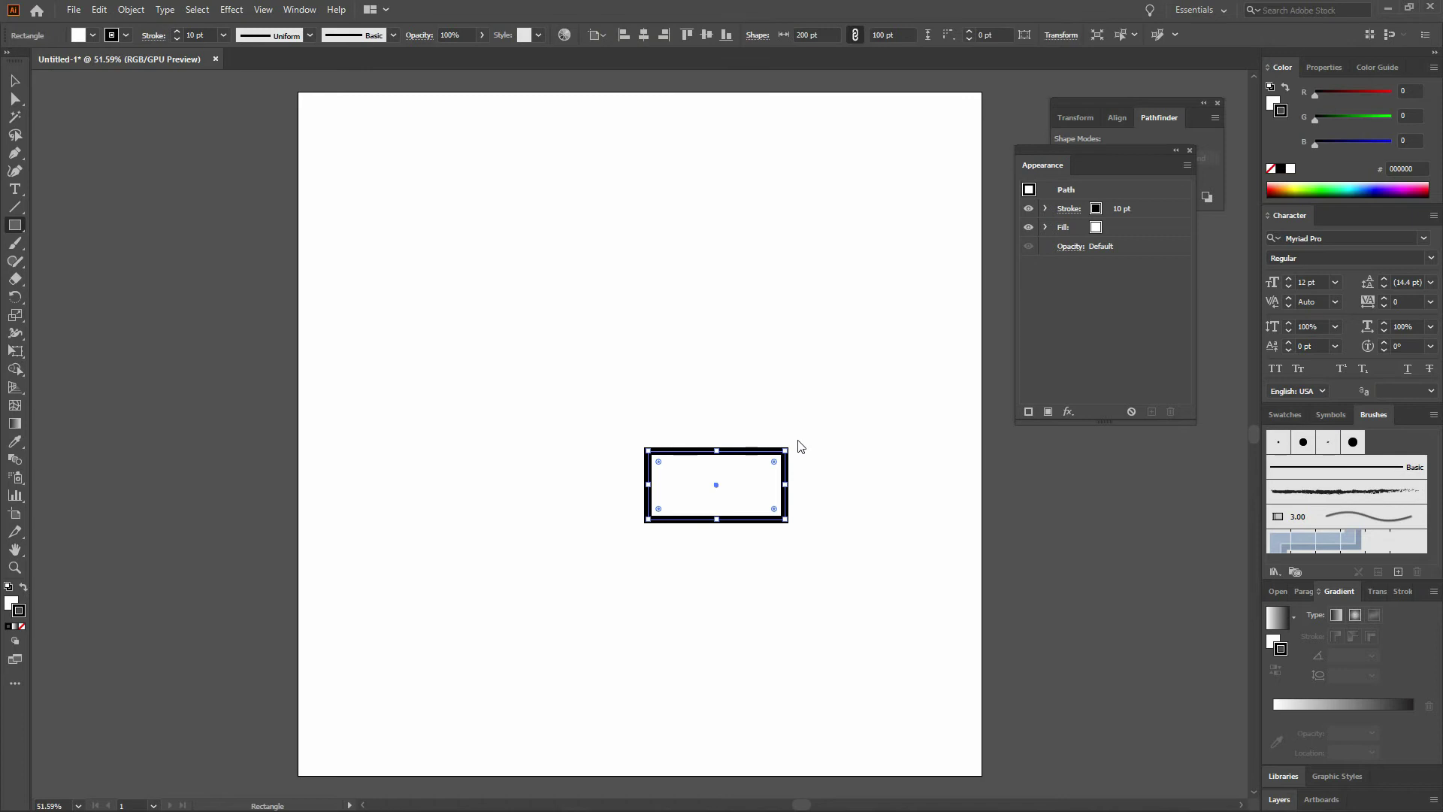
pyautogui.click(707, 35)
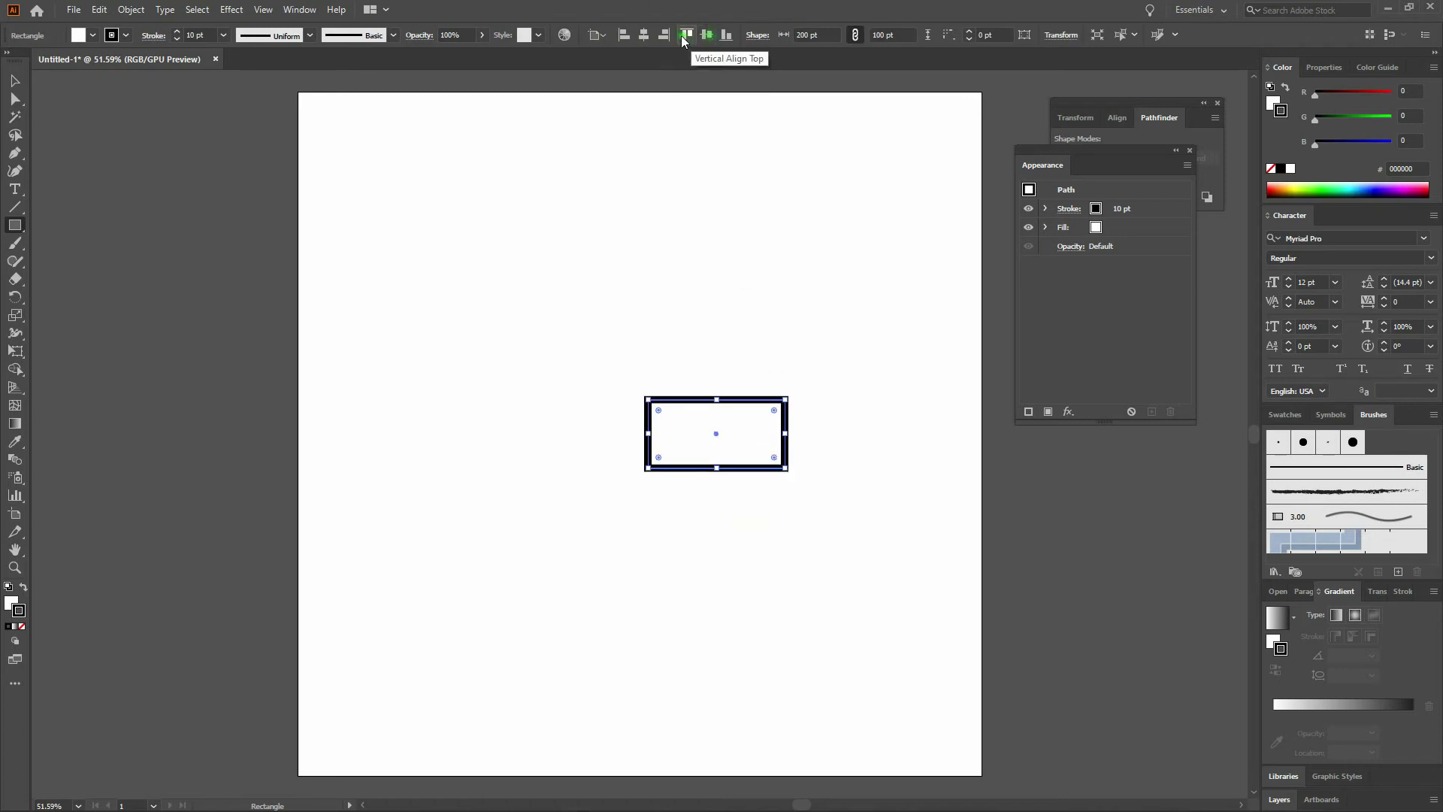
pyautogui.click(643, 36)
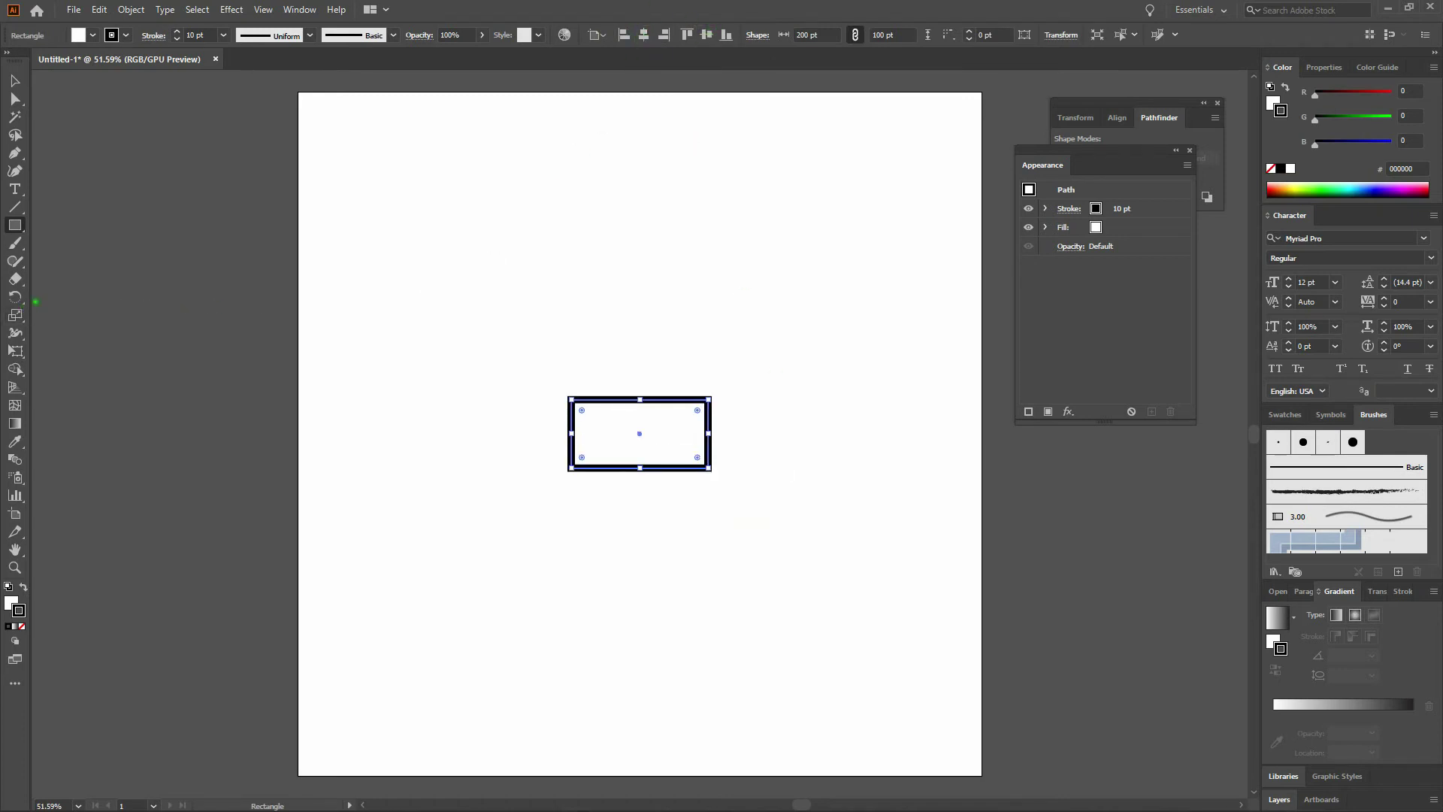
# Rotate the rectangle 90° by its bounding box so it stands upright, and deselect it
pyautogui.click(13, 87)
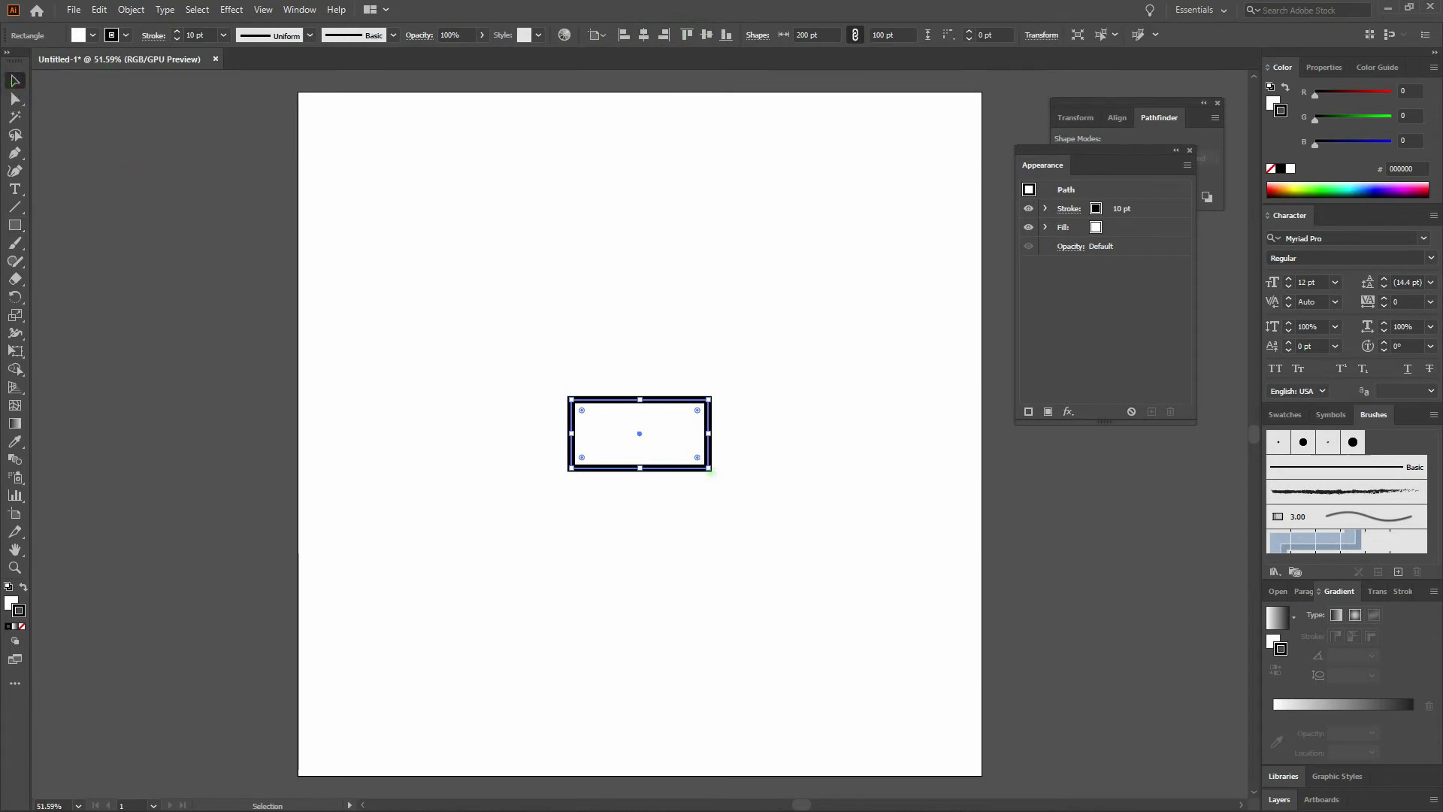
pyautogui.moveTo(709, 468); pyautogui.dragTo(692, 373)
pyautogui.click(692, 373)
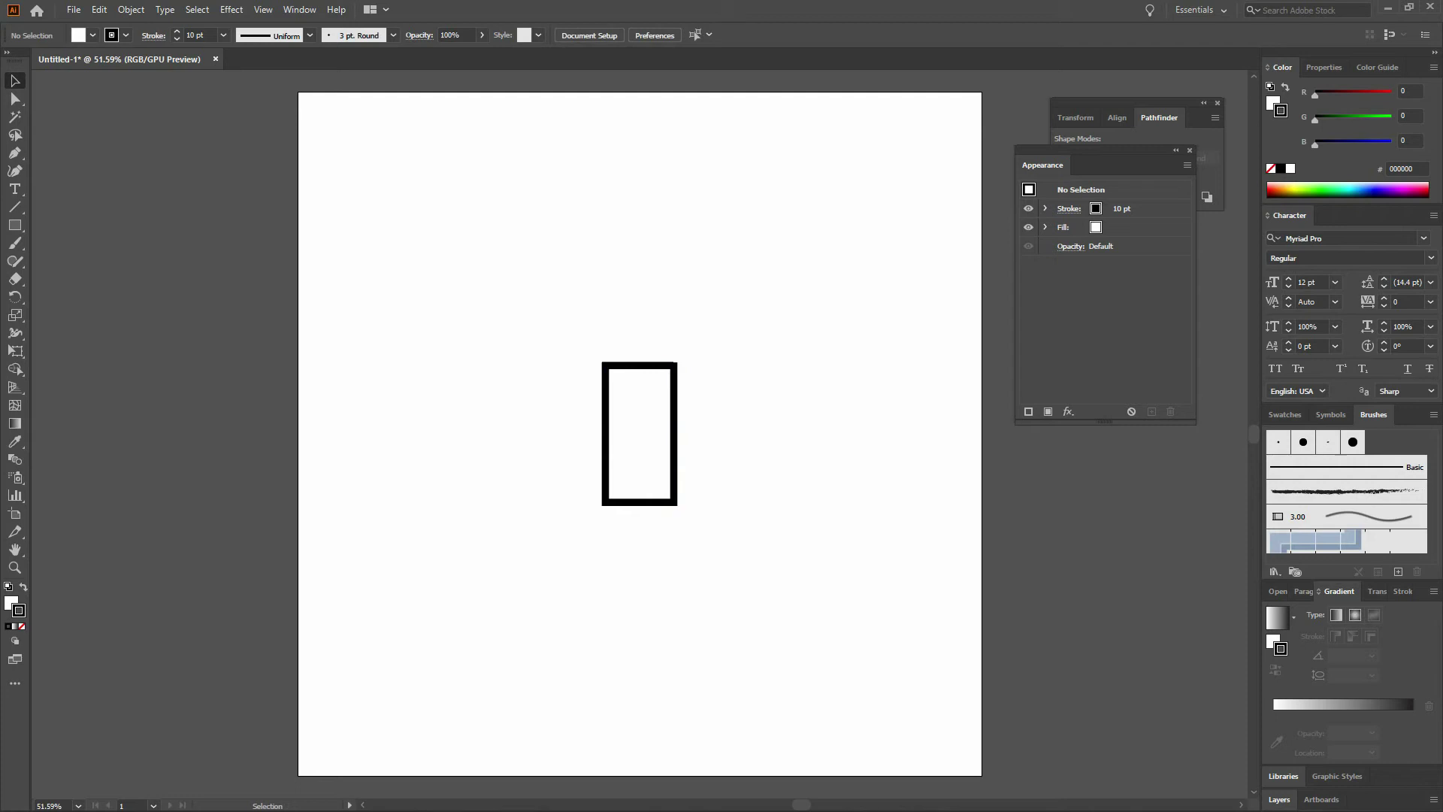
# Rotate the upright rectangle 90° about its center with the Rotate tool so it lies horizontally
pyautogui.click(20, 298)
pyautogui.keyDown('ctrl'); pyautogui.click(647, 411); pyautogui.keyUp('ctrl')
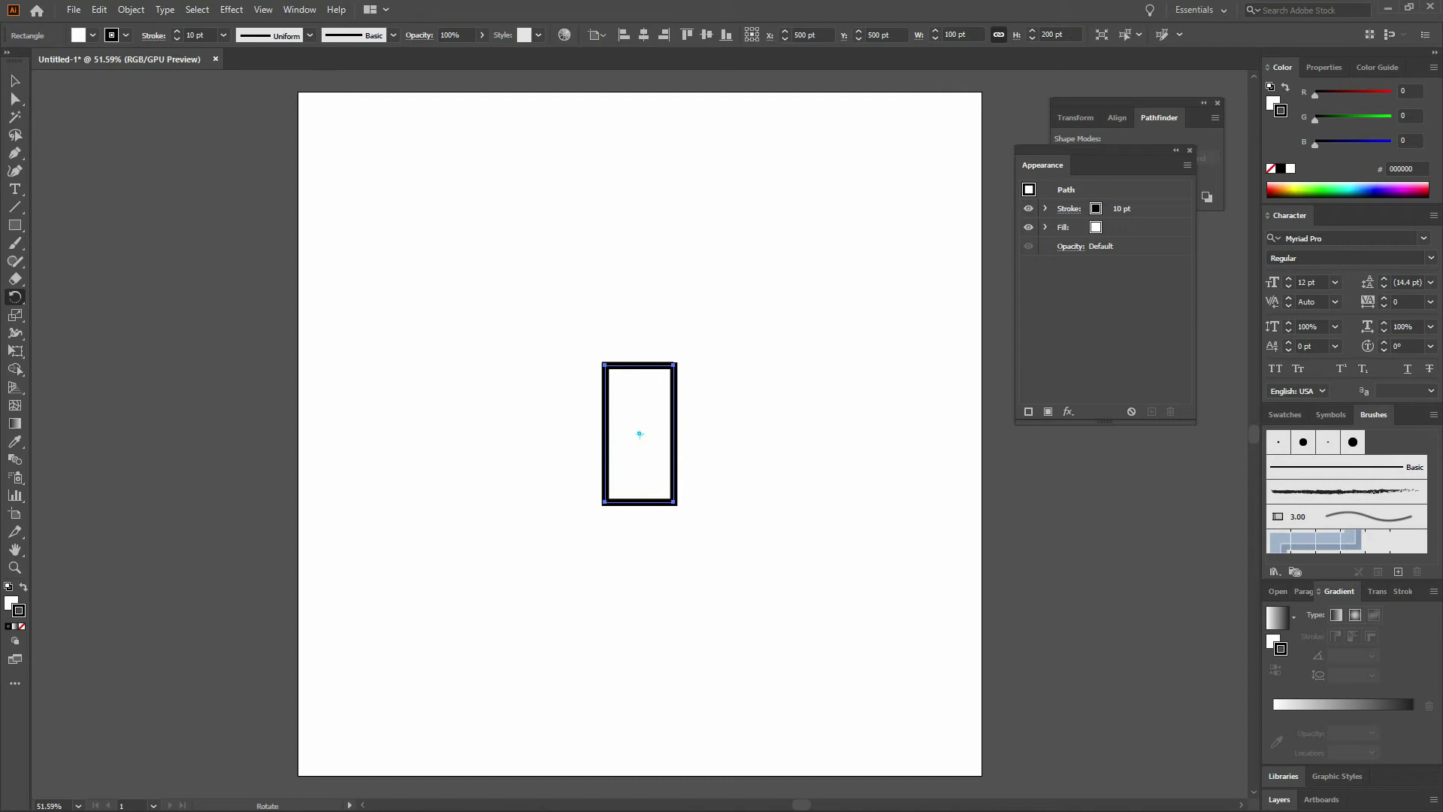
pyautogui.moveTo(687, 516); pyautogui.dragTo(730, 411)
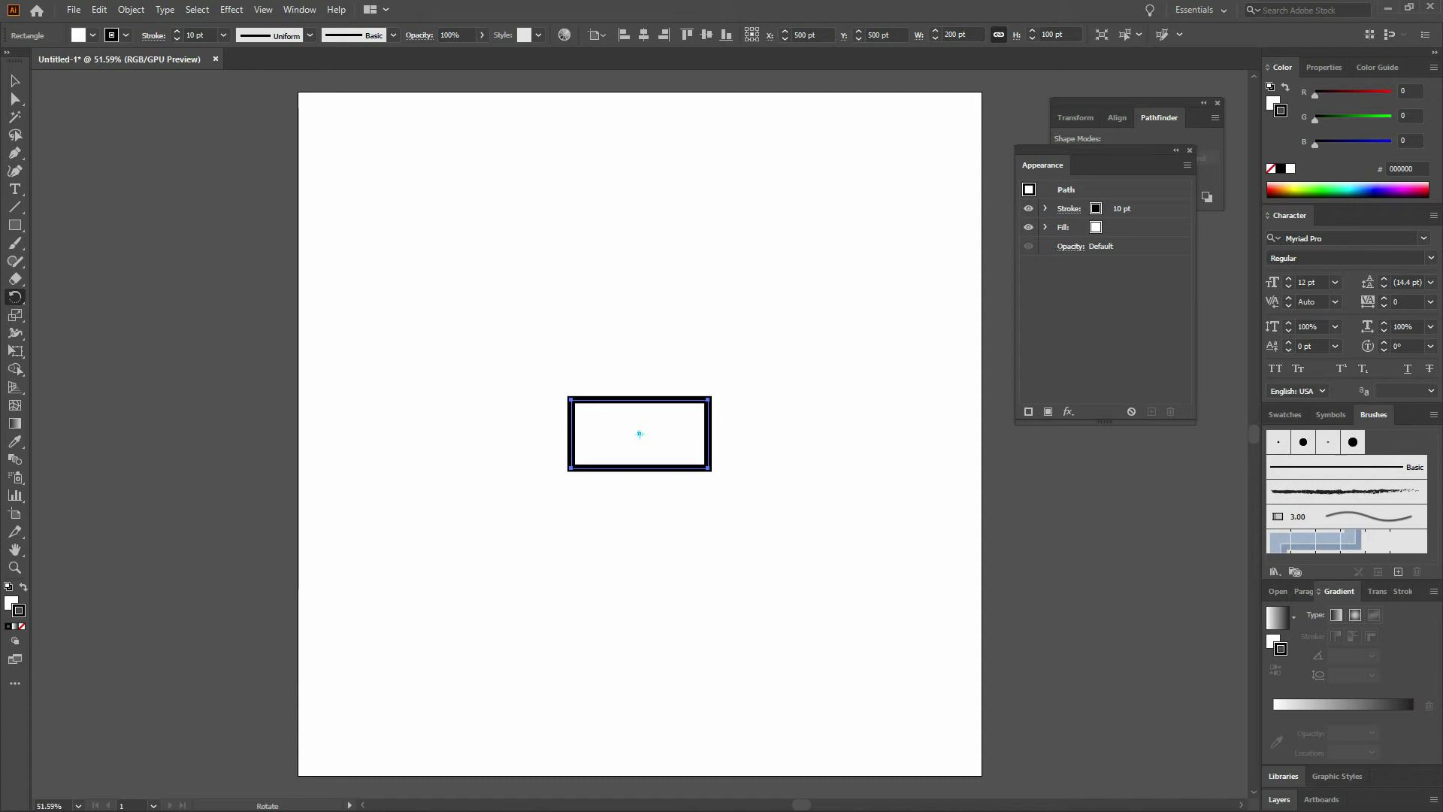
pyautogui.press('v')
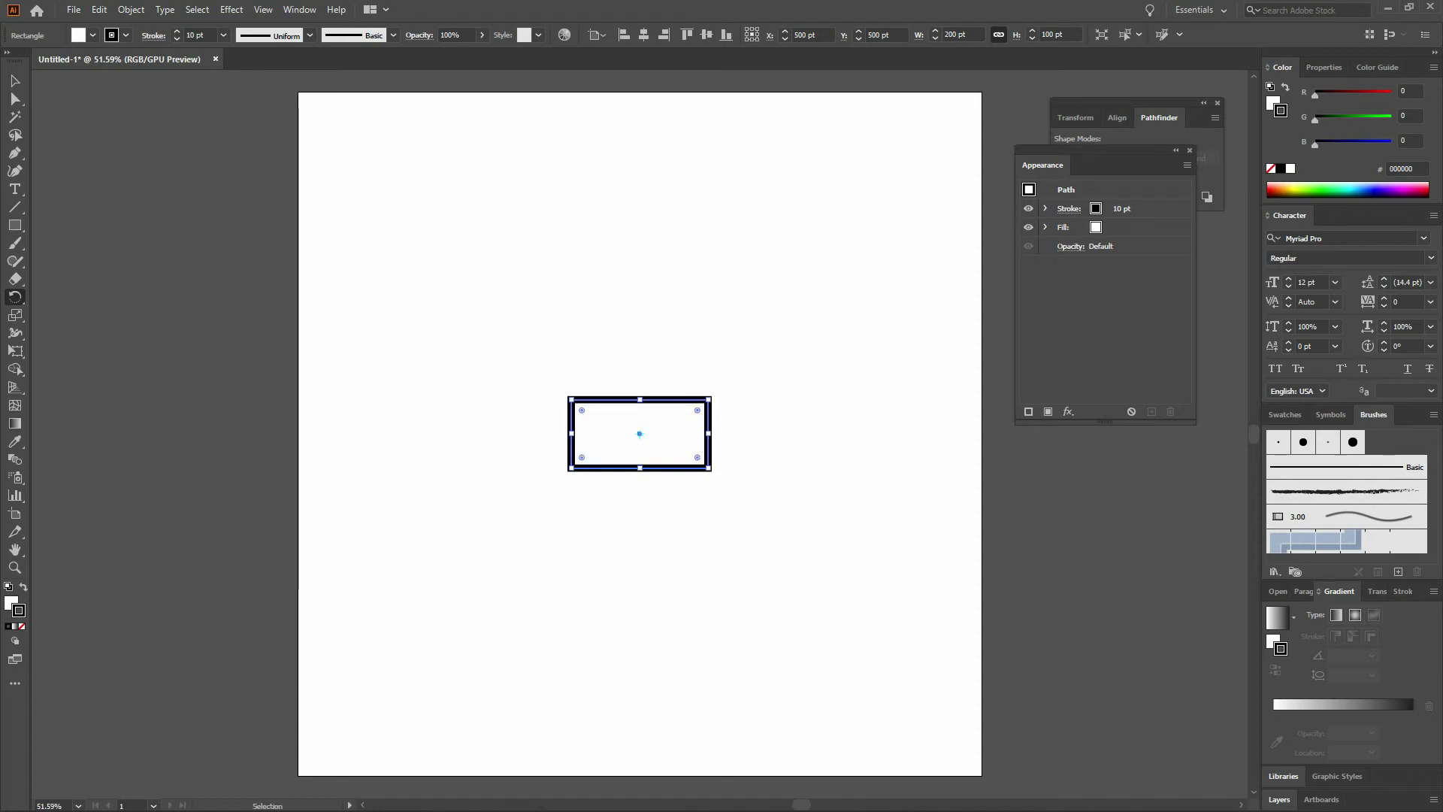
# Try rotating the rectangle 90° about a point below it using the Rotate tool's options, and undo it
pyautogui.hotkey('ctrl', '+')
pyautogui.hotkey('ctrl', '+')
pyautogui.hotkey('ctrl', '+')
pyautogui.hotkey('ctrl', '+')
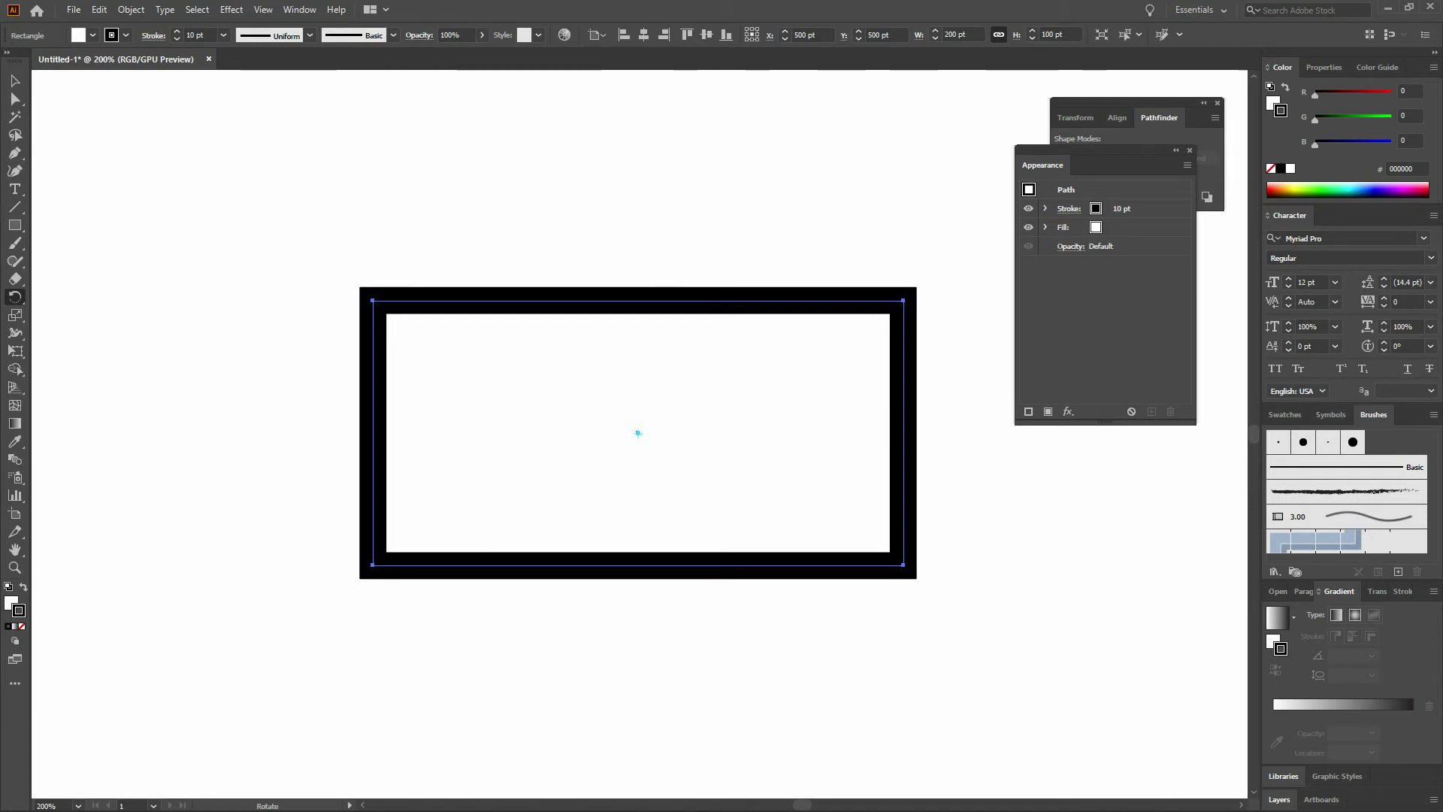
pyautogui.hotkey('ctrl', '-')
pyautogui.hotkey('ctrl', '-')
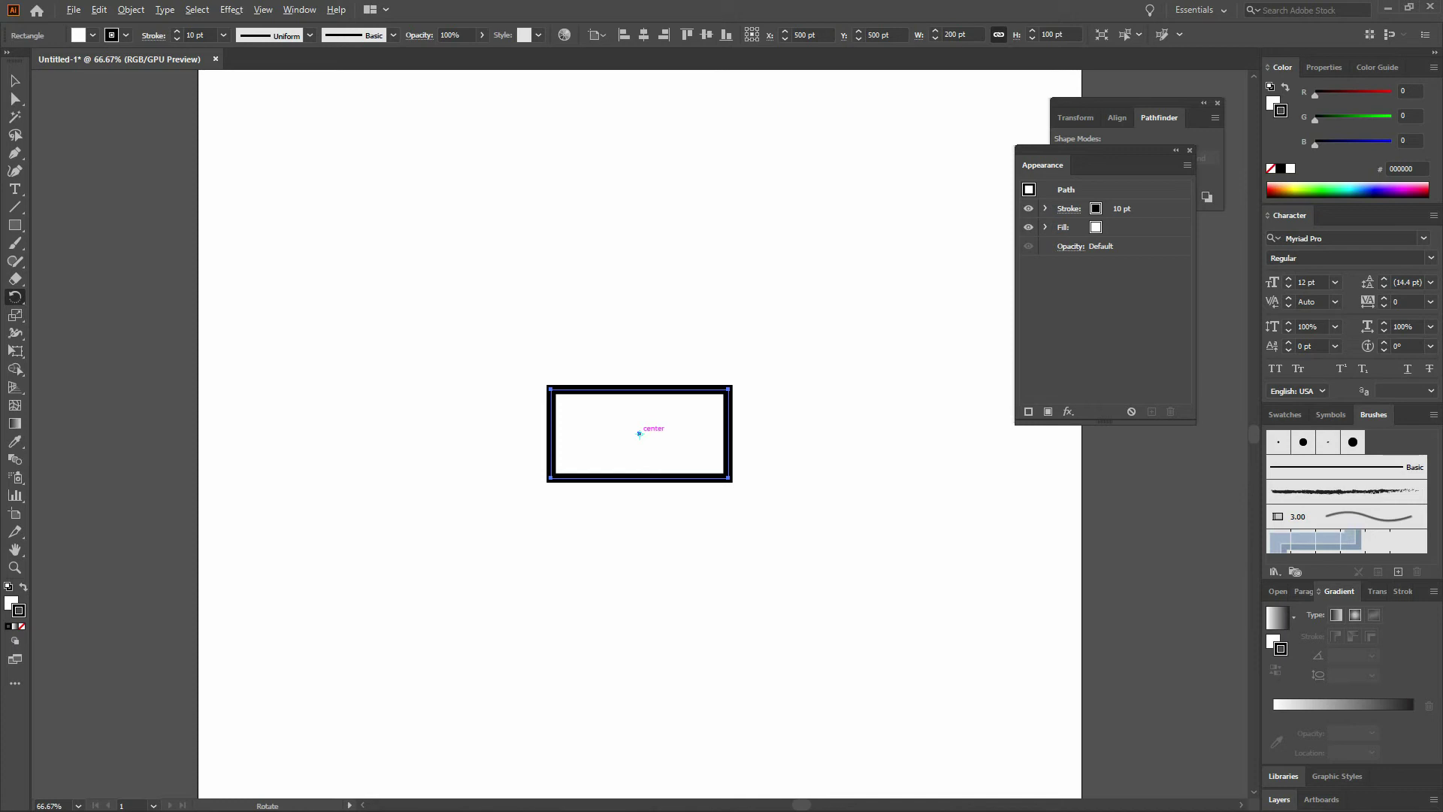
pyautogui.keyDown('alt'); pyautogui.click(645, 448); pyautogui.keyUp('alt')
pyautogui.keyDown('alt'); pyautogui.click(636, 630); pyautogui.keyUp('alt')
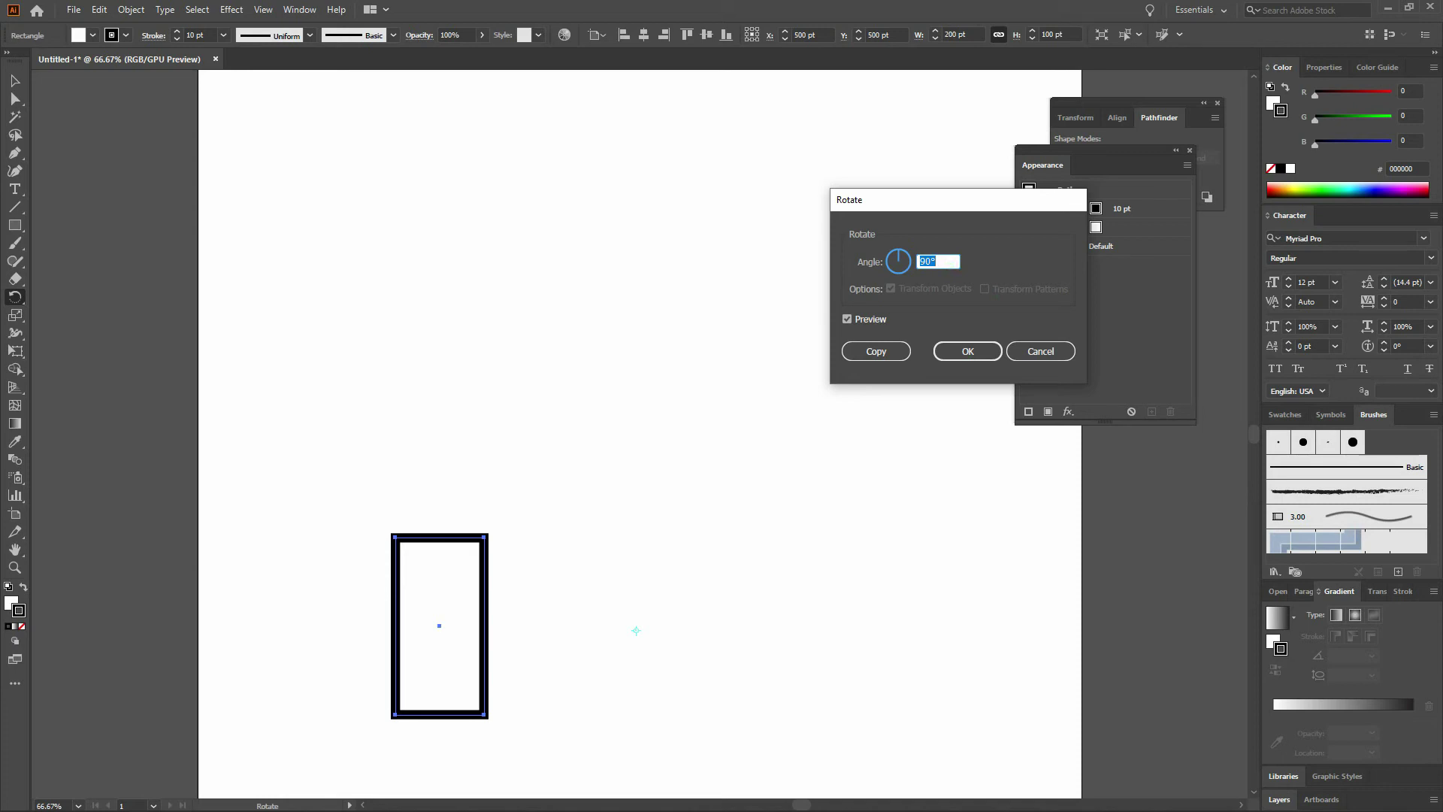
pyautogui.click(953, 352)
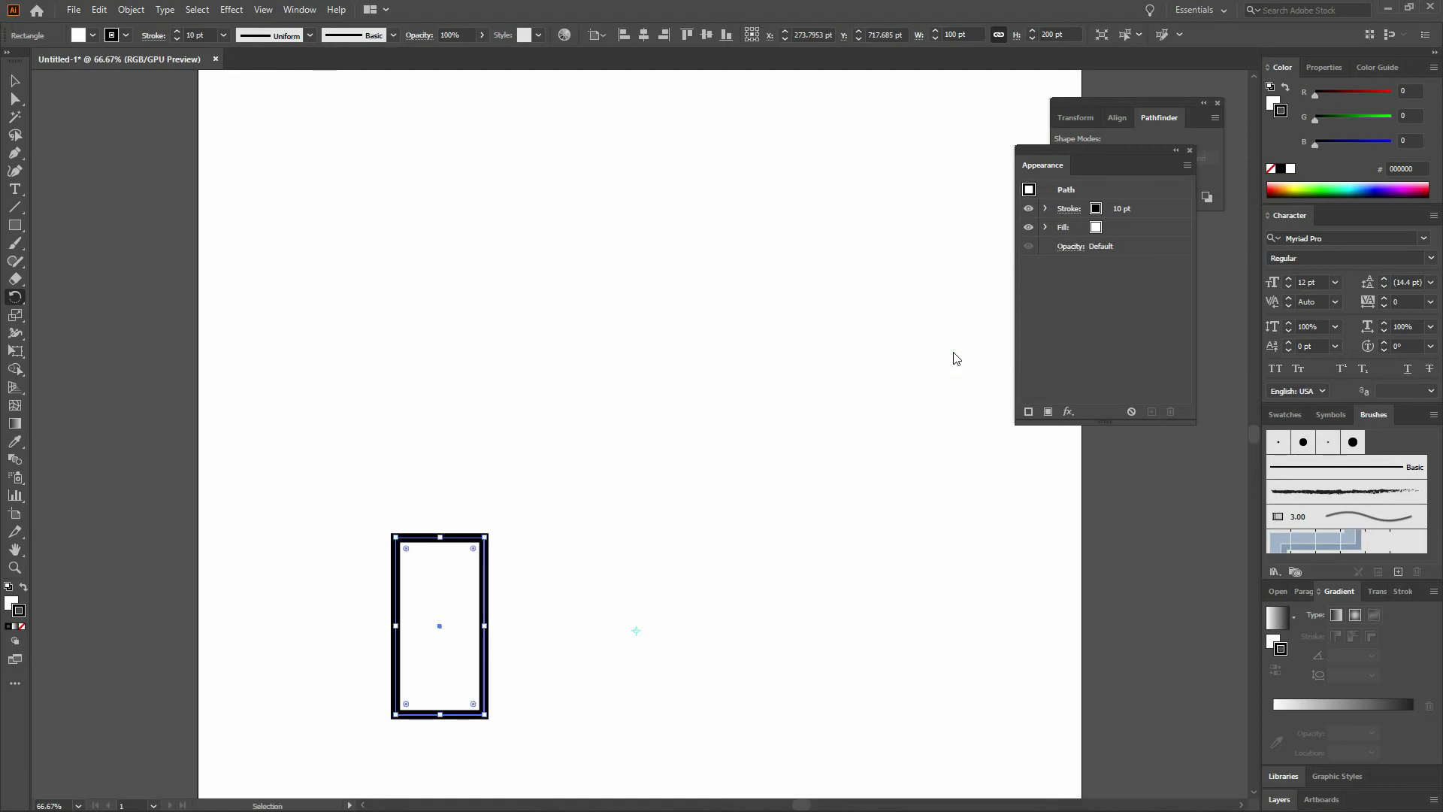
pyautogui.hotkey('ctrl', 'z')
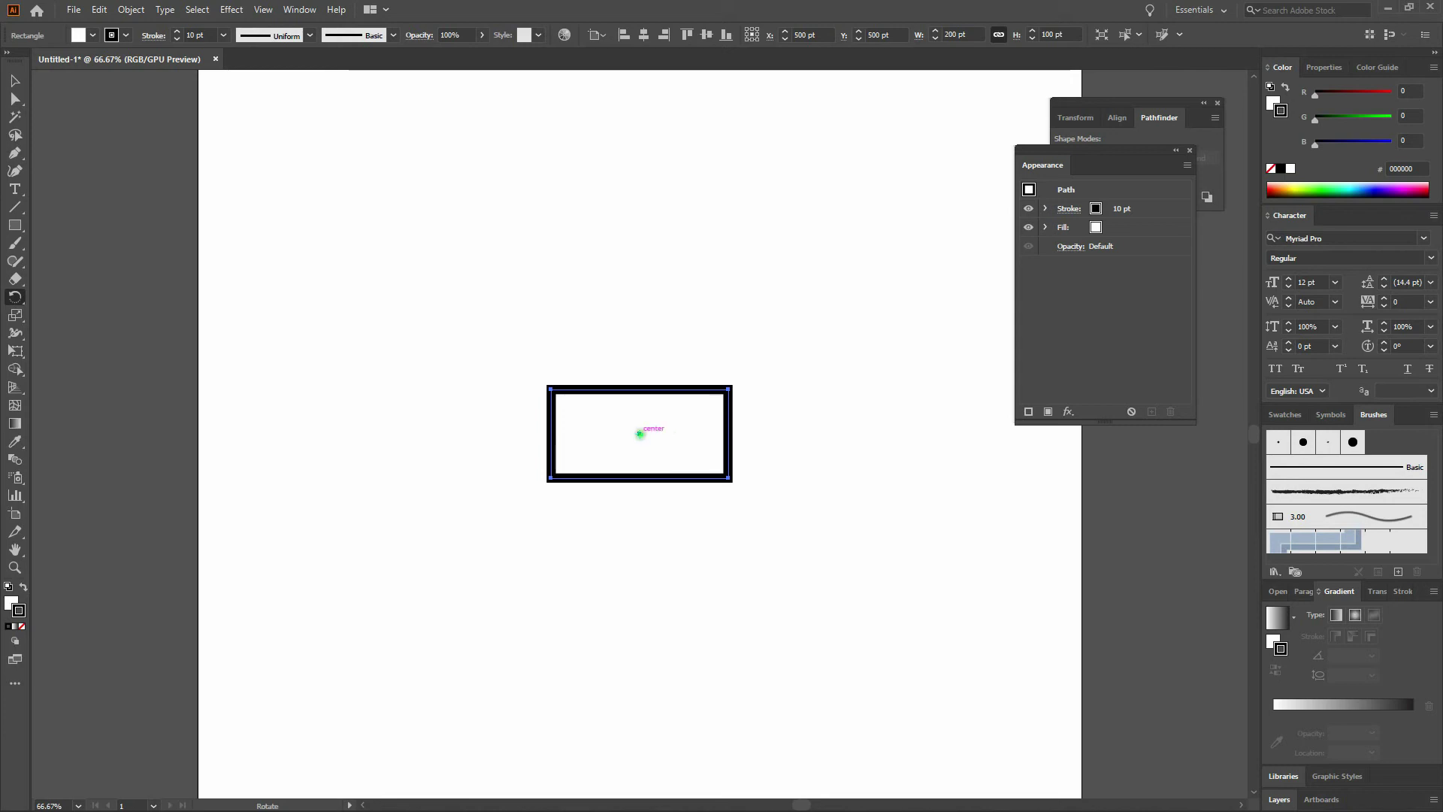
# Make a copy of the rectangle rotated 45° about a point below it, using the Rotate tool's options
pyautogui.click(639, 433)
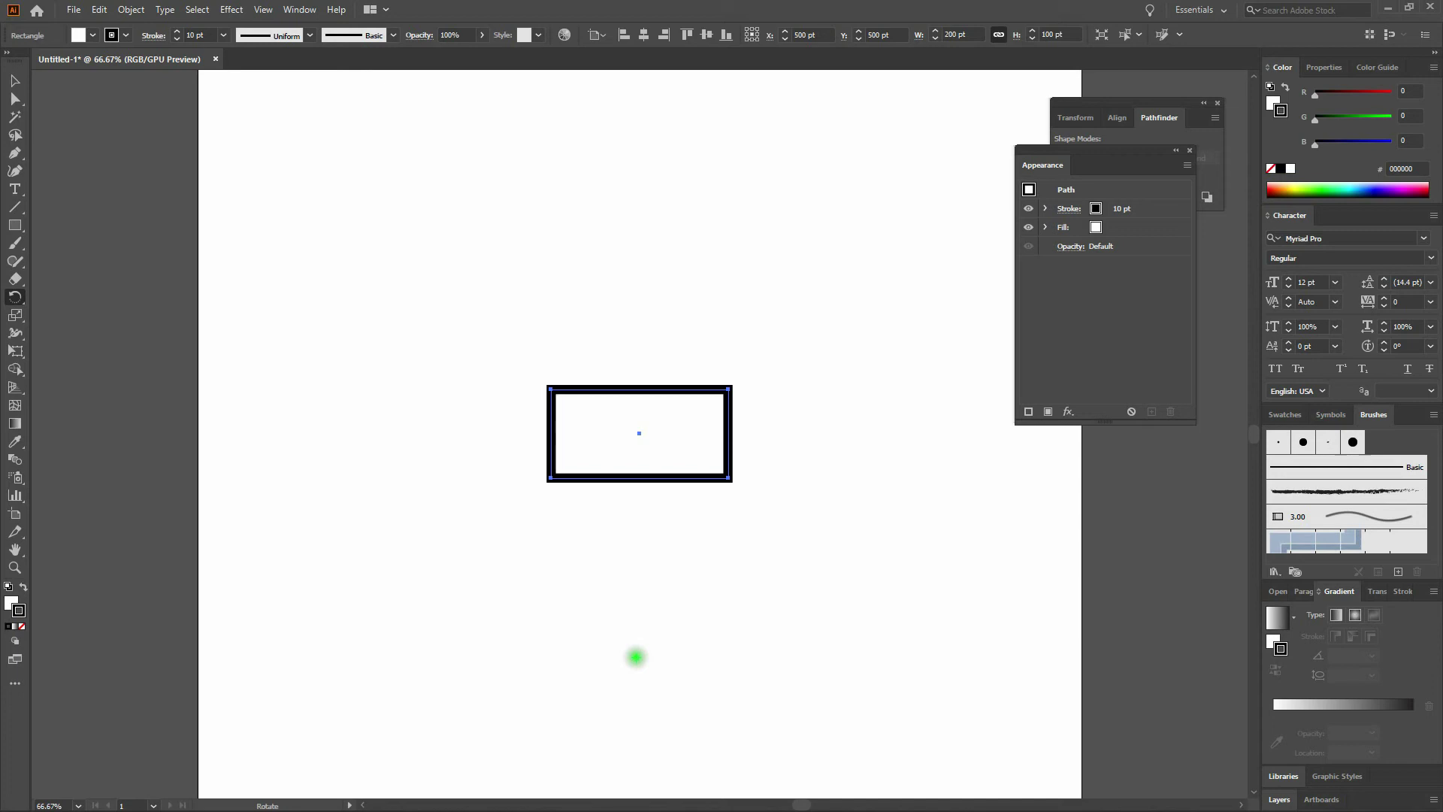
pyautogui.press('Return')
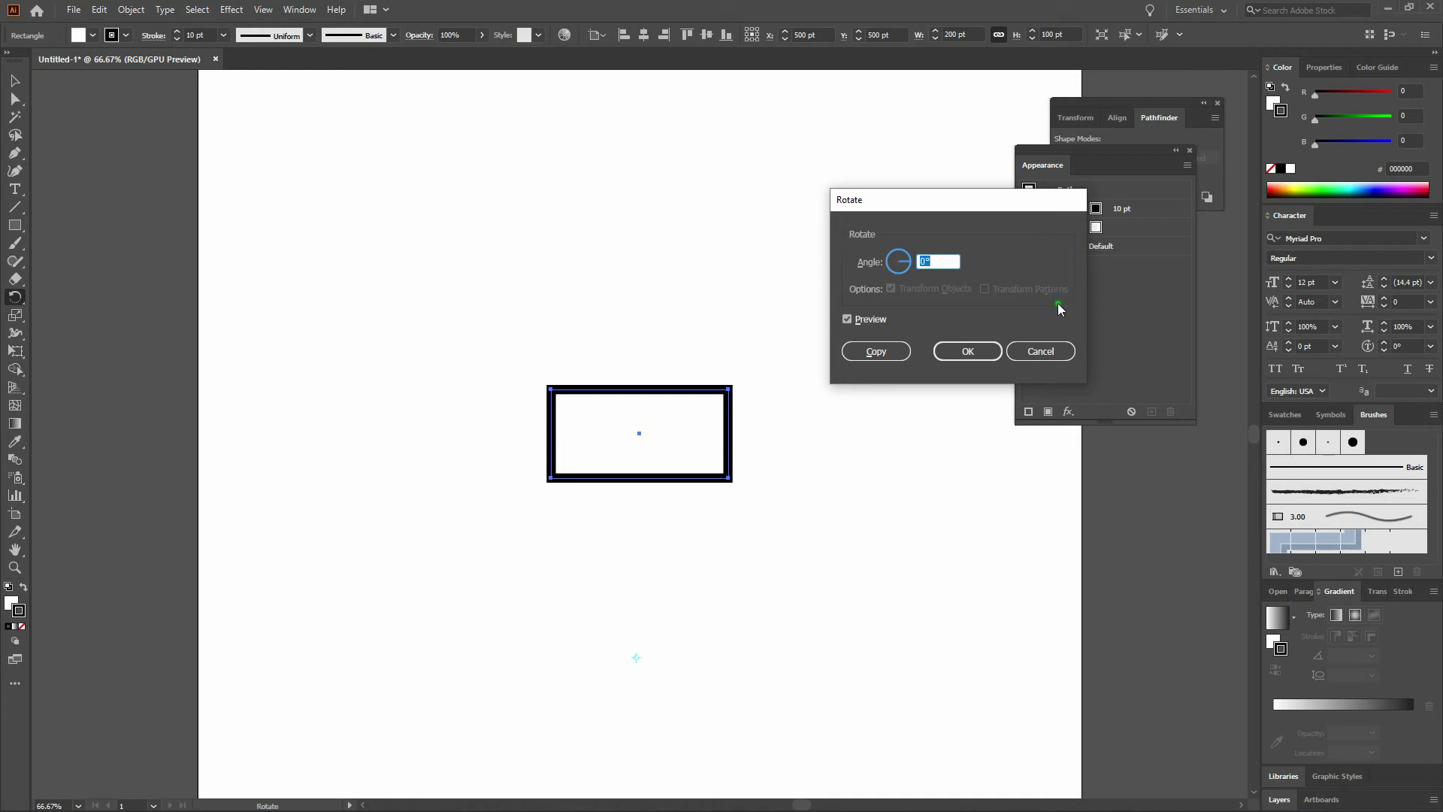
pyautogui.write('45')
pyautogui.click(987, 353)
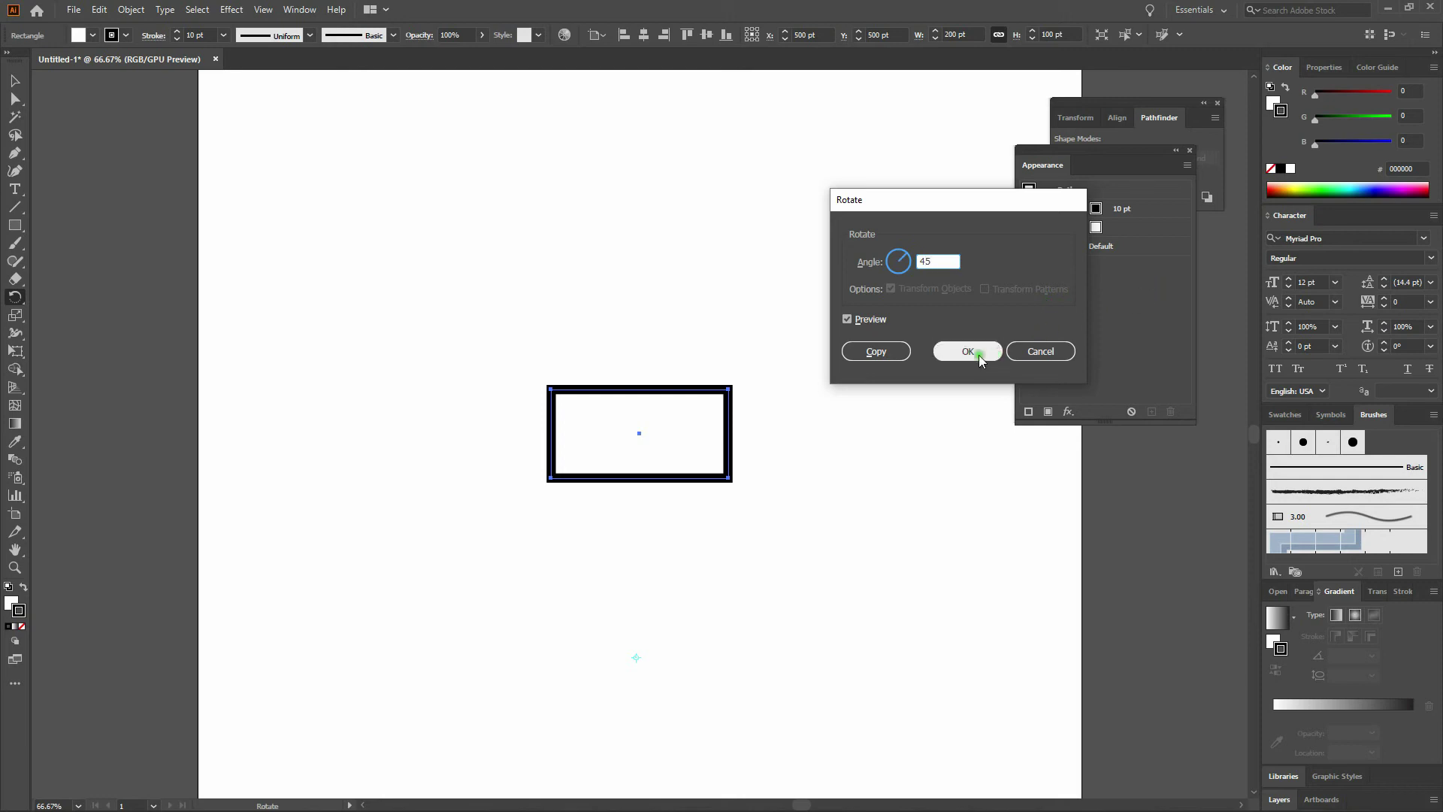
pyautogui.click(887, 353)
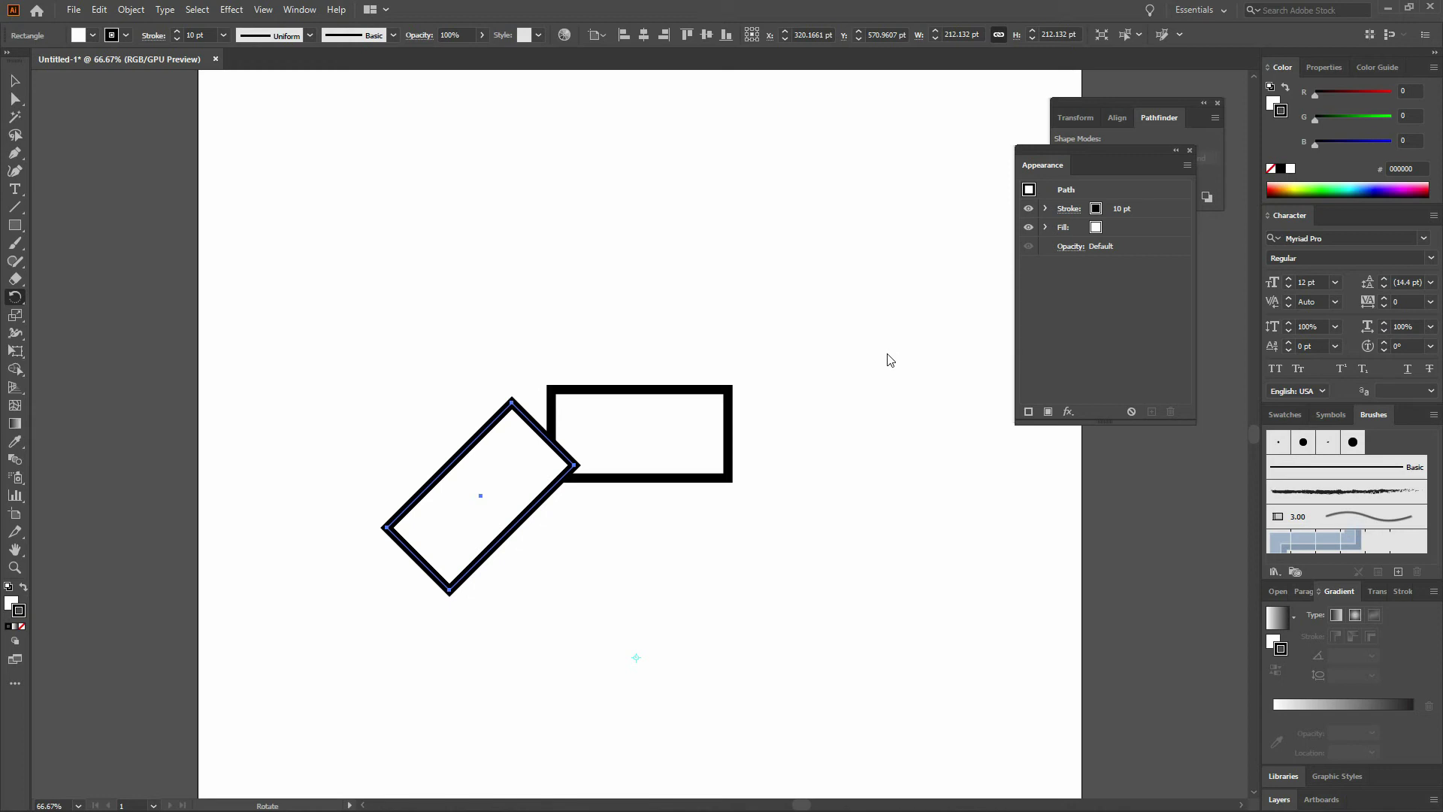
# Repeat the 45° rotated copy until eight rectangles form a closed ring, and fit the artboard in the window
pyautogui.press('ctrl')
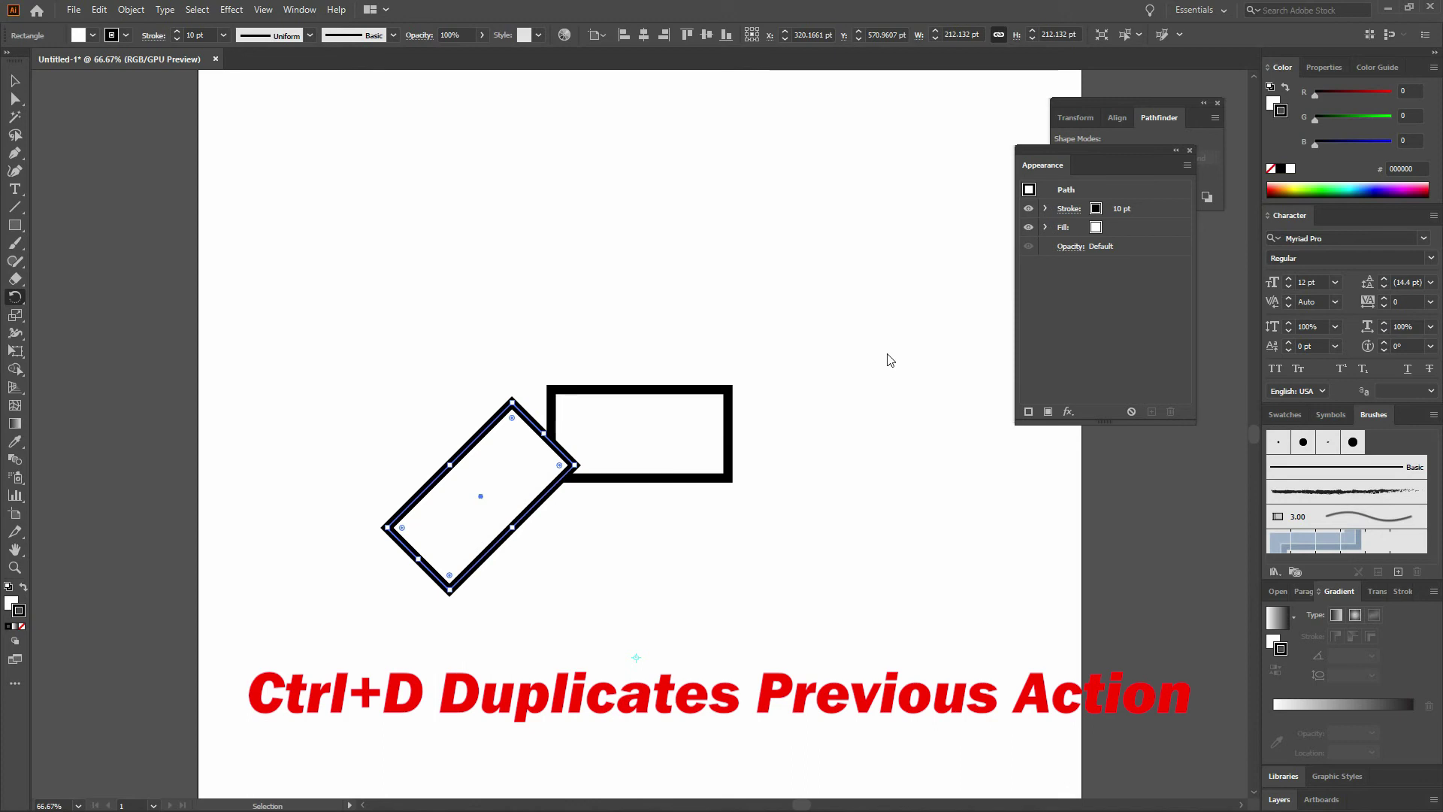
pyautogui.hotkey('ctrl', 'd')
pyautogui.hotkey('ctrl', 'd')
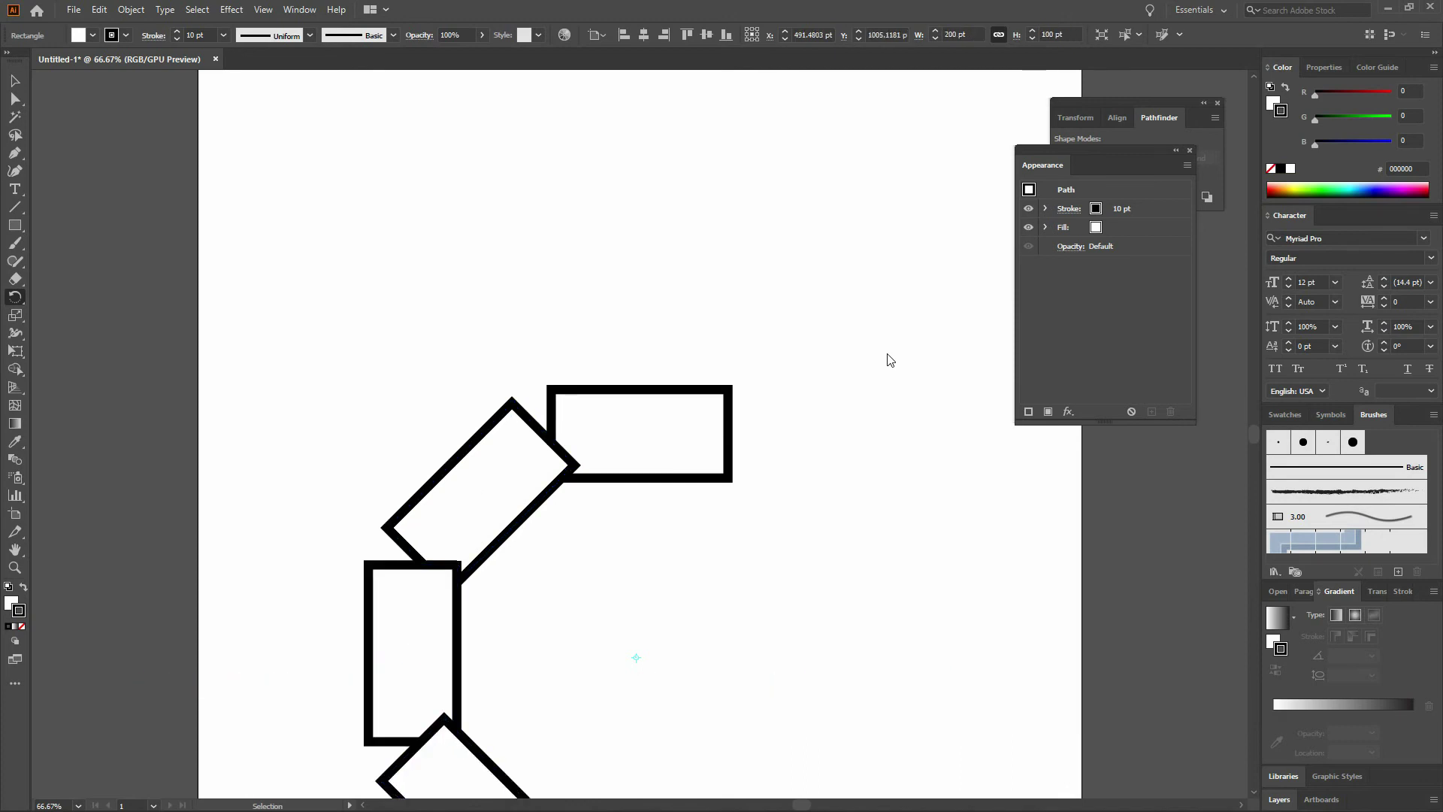
pyautogui.hotkey('ctrl', 'd')
pyautogui.hotkey('ctrl', 'd')
pyautogui.hotkey('ctrl', 'd')
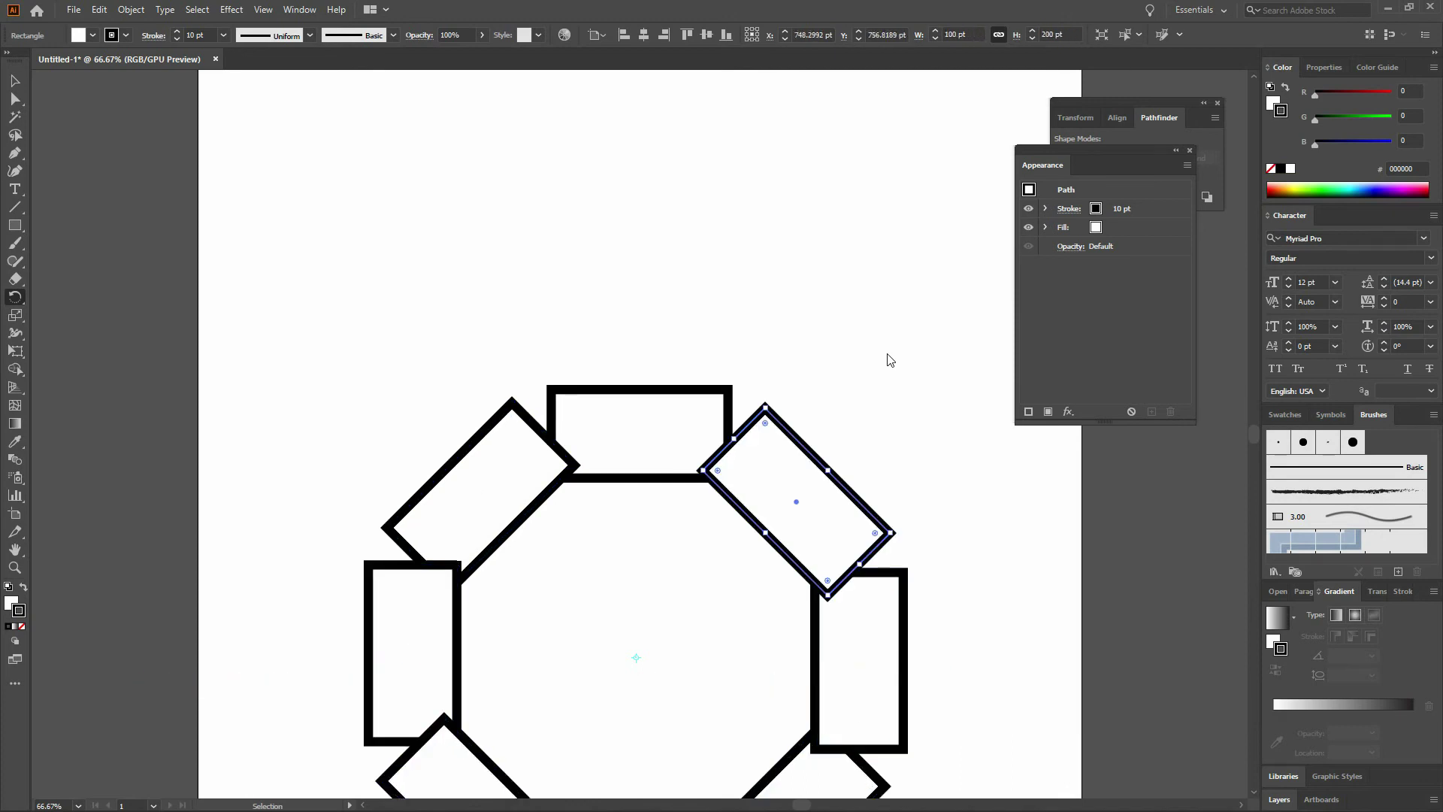
pyautogui.hotkey('ctrl', '-')
pyautogui.press('r')
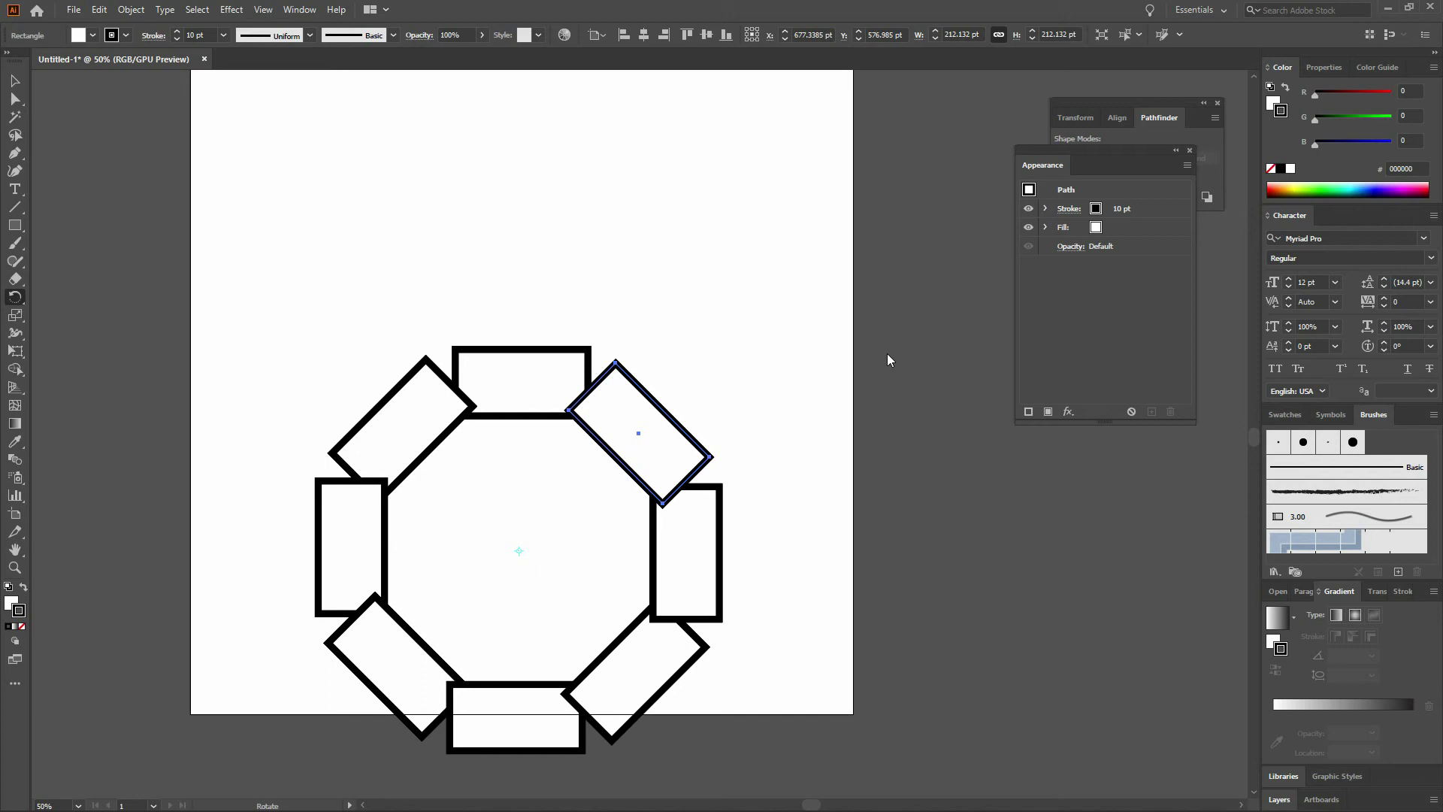
pyautogui.hotkey('ctrl', '0')
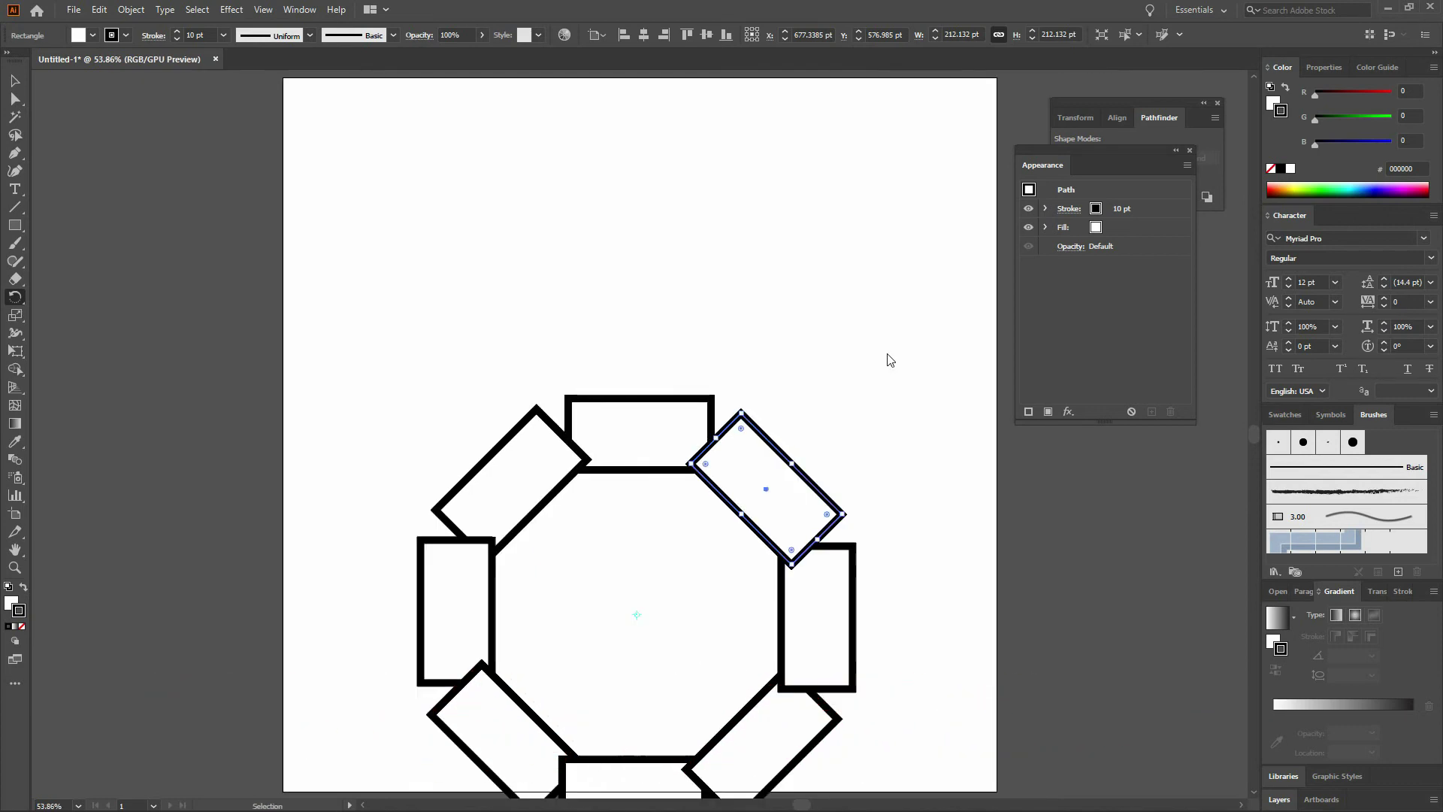
# Replace the ring of rectangles with a five-pointed star with Radius 1 of 25 pt and Radius 2 of 10 pt
pyautogui.hotkey('ctrl', 'a')
pyautogui.press('Delete')
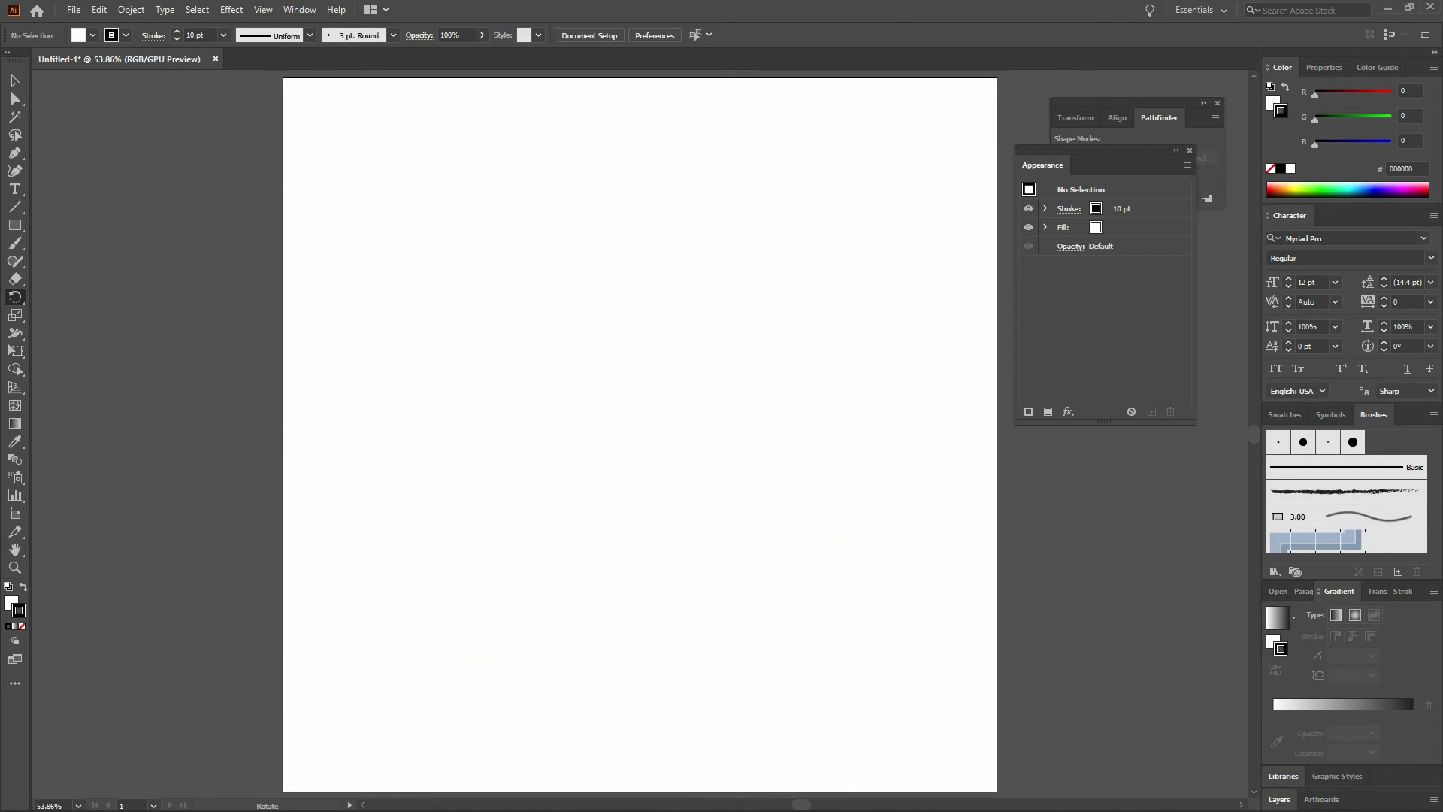
pyautogui.click(15, 224)
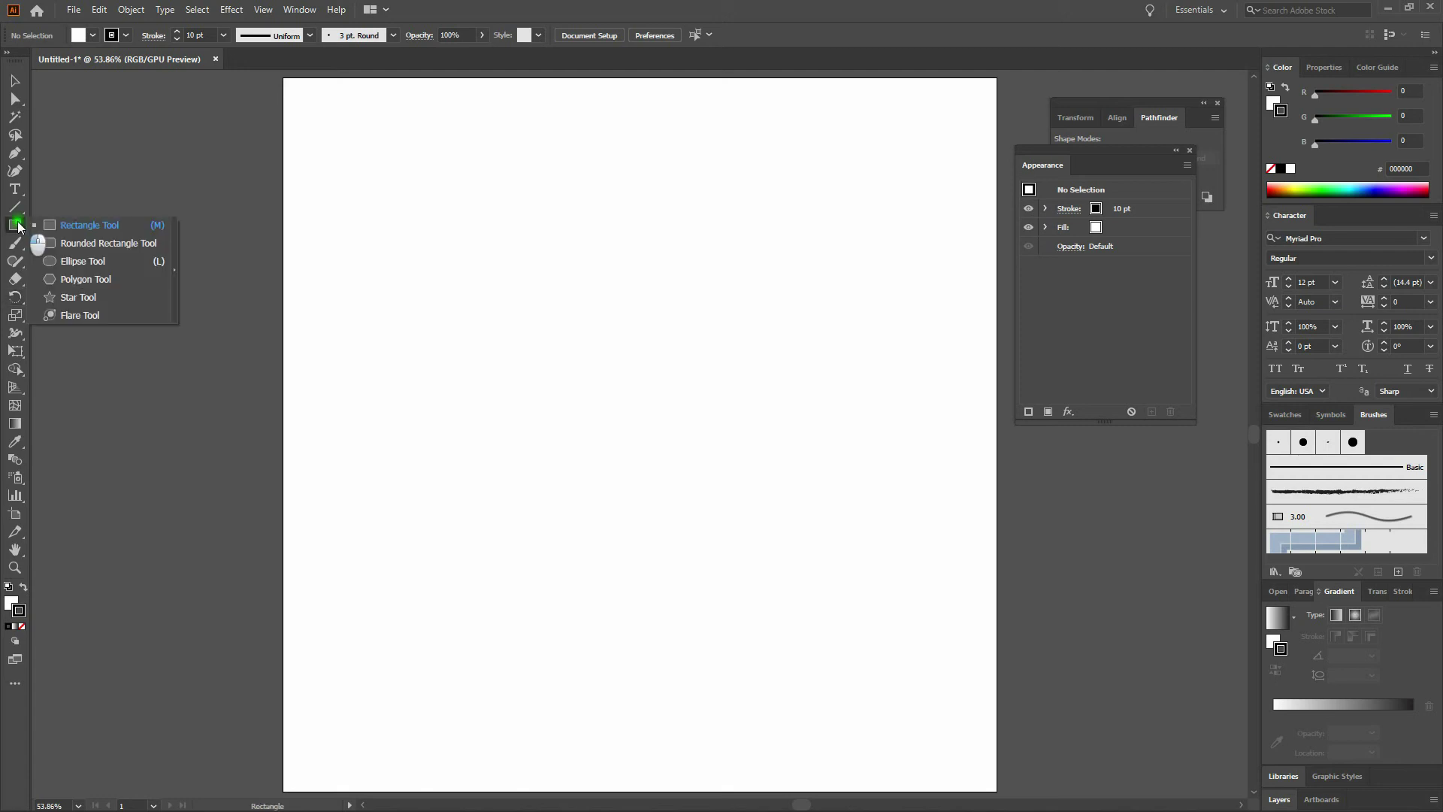
pyautogui.click(108, 297)
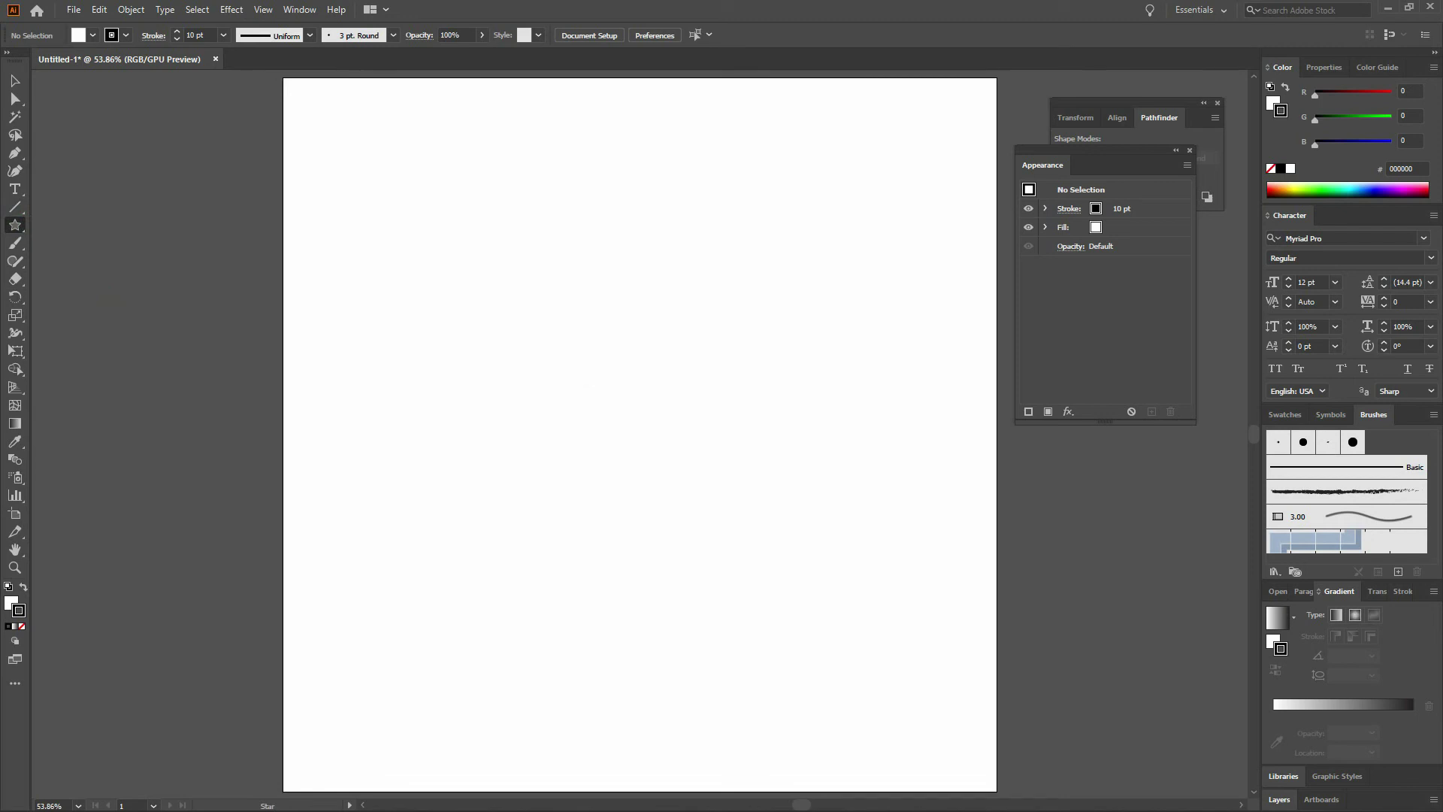
pyautogui.click(626, 419)
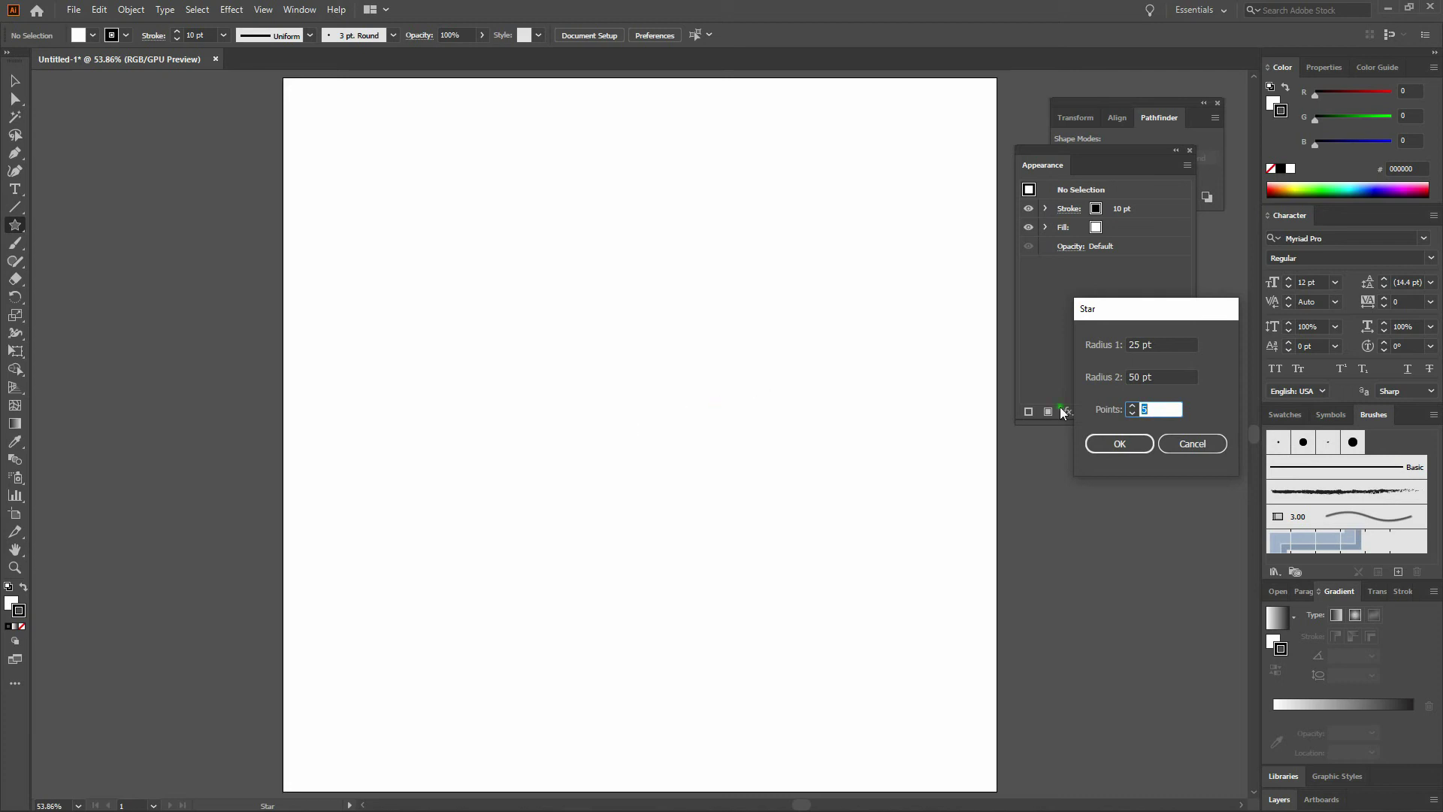
pyautogui.click(1119, 372)
pyautogui.write('10')
pyautogui.click(1139, 447)
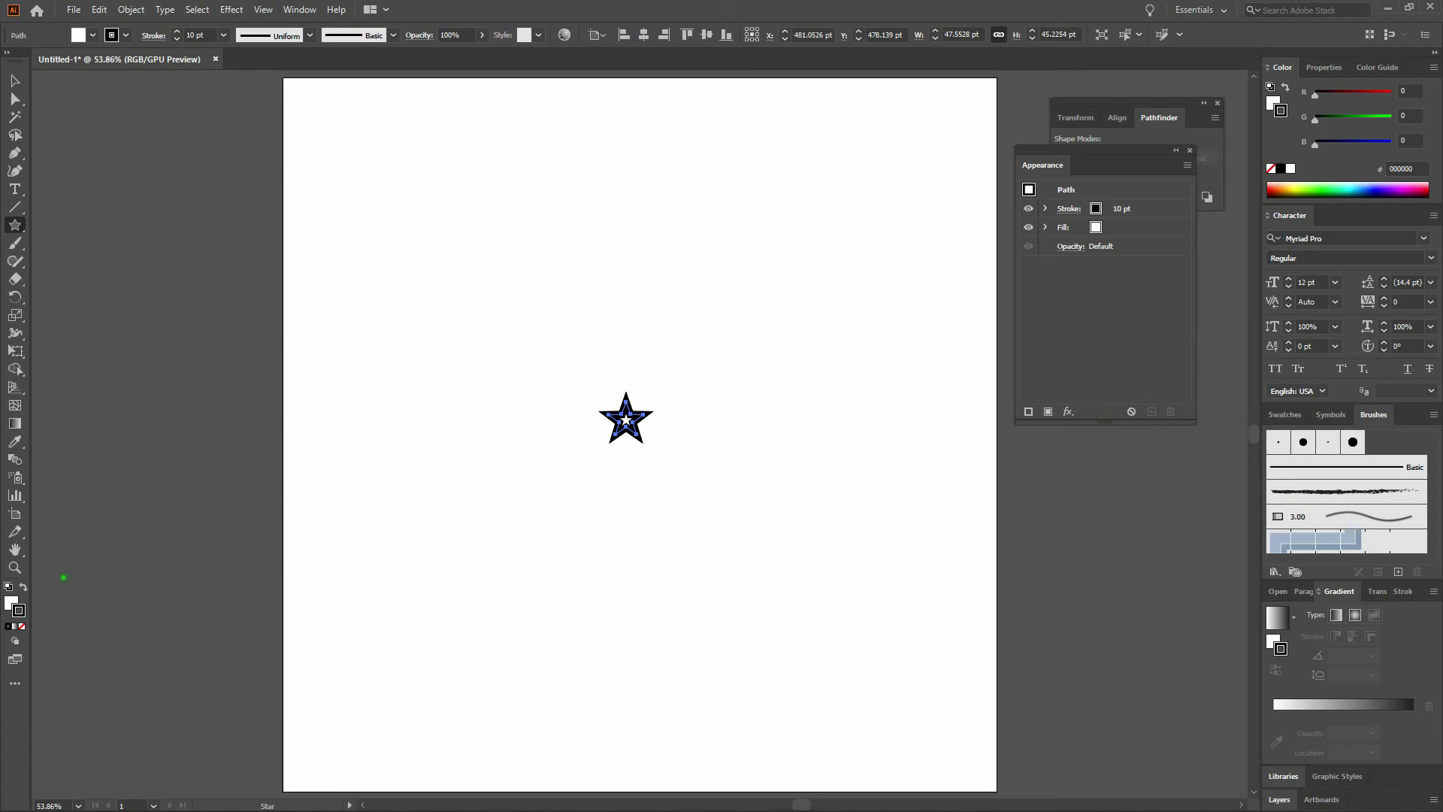
# Give the star a solid black fill and remove its stroke
pyautogui.click(20, 608)
pyautogui.doubleClick(11, 604)
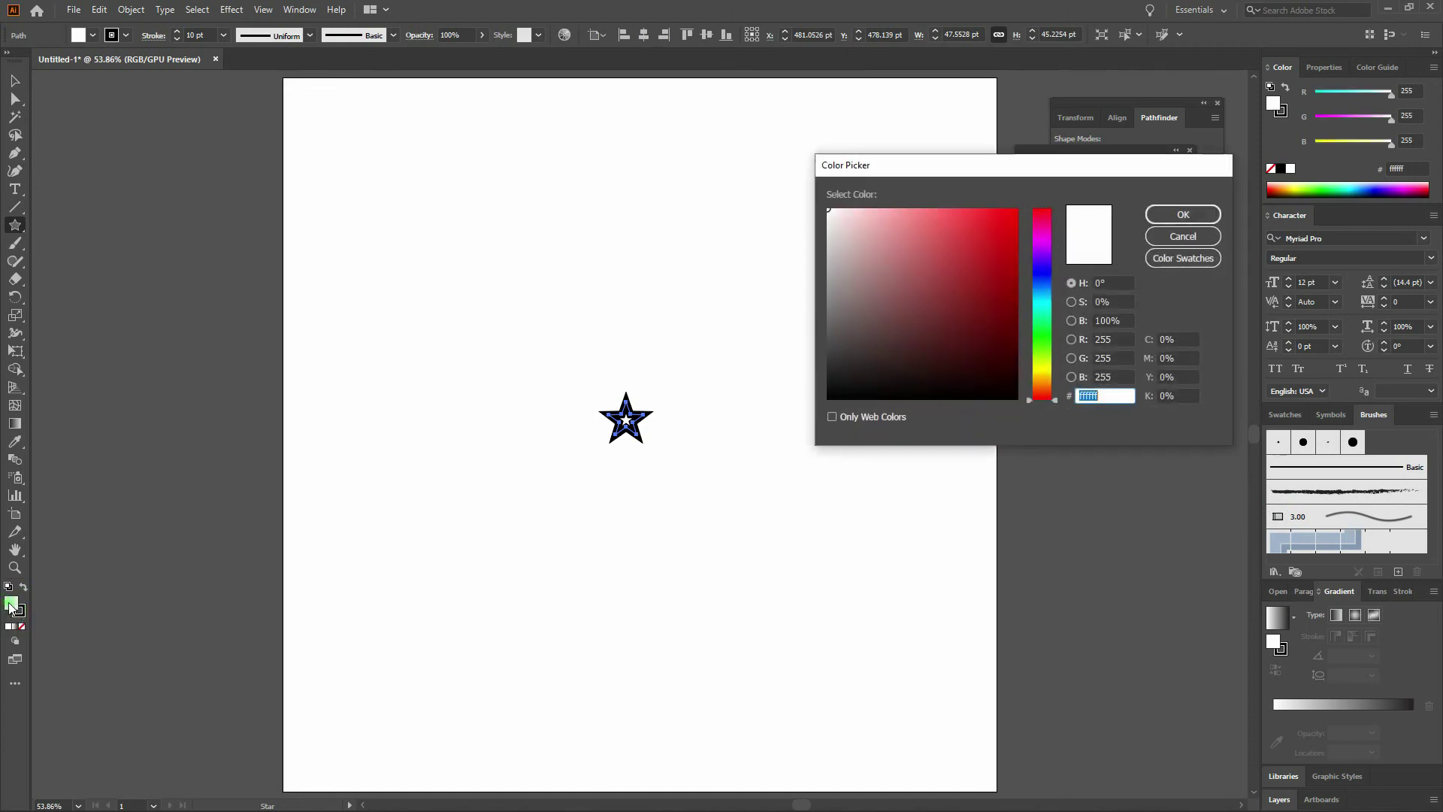
pyautogui.moveTo(976, 381); pyautogui.dragTo(1025, 403)
pyautogui.click(1183, 214)
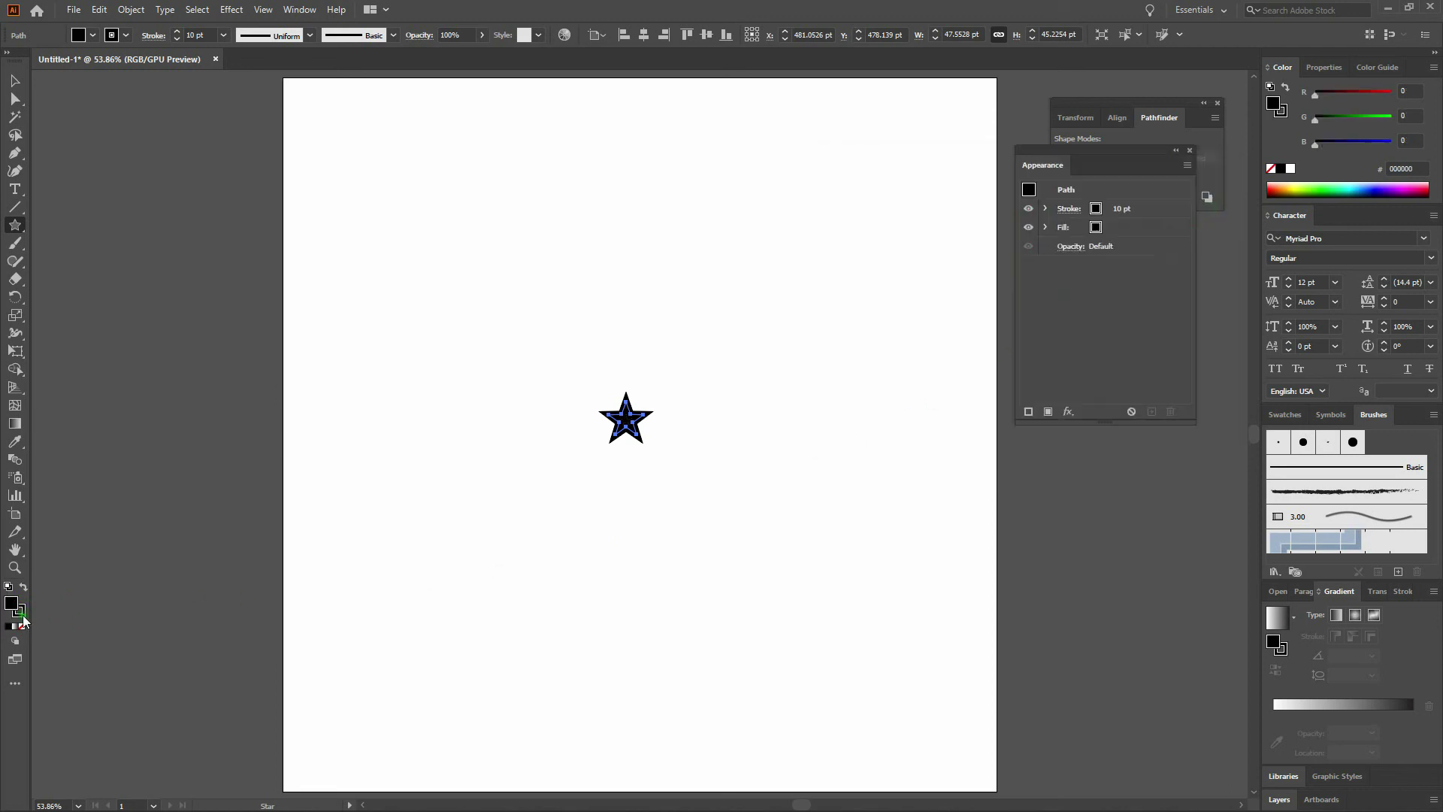
pyautogui.click(19, 612)
pyautogui.click(22, 629)
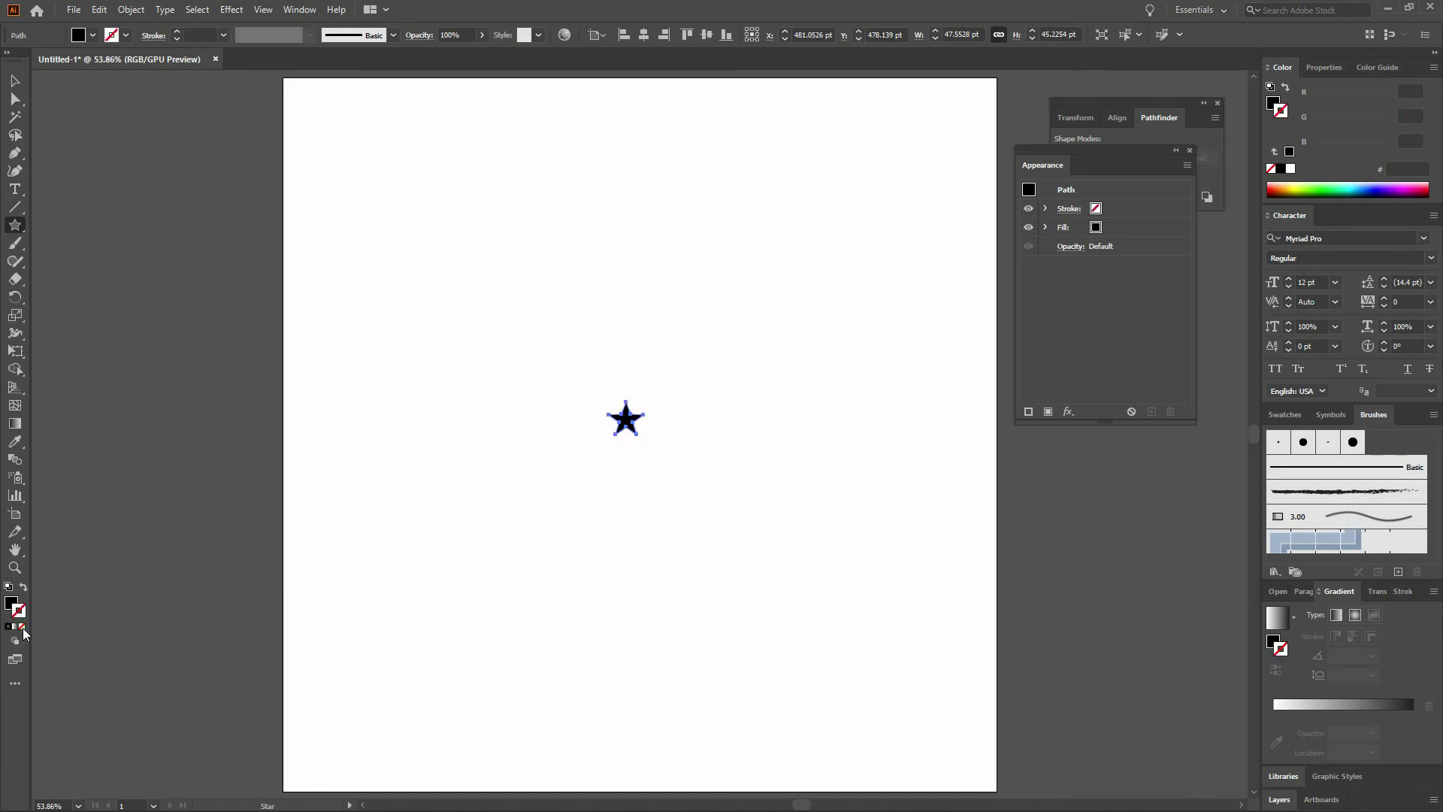
# Move the star straight up by 350 pt, close to the artboard's upper edge
pyautogui.press('Up')
pyautogui.press('Up')
pyautogui.press('Up')
pyautogui.press('Up')
pyautogui.press('Up')
pyautogui.press('Up')
pyautogui.press('Up')
pyautogui.press('Up')
pyautogui.press('Up')
pyautogui.press('Up')
pyautogui.press('Up')
pyautogui.press('Up')
pyautogui.press('Up')
pyautogui.press('Up')
pyautogui.press('Up')
pyautogui.press('Up')
pyautogui.press('Up')
pyautogui.press('Up')
pyautogui.press('Up')
pyautogui.press('Up')
pyautogui.press('Up')
pyautogui.press('Up')
pyautogui.press('Up')
pyautogui.press('Up')
pyautogui.press('Up')
pyautogui.press('Up')
pyautogui.press('Up')
pyautogui.press('Up')
pyautogui.press('Up')
pyautogui.press('Up')
pyautogui.press('Up')
pyautogui.press('Up')
pyautogui.press('Up')
pyautogui.press('Up')
pyautogui.press('Up')
pyautogui.press('Up')
pyautogui.press('Up')
pyautogui.press('Up')
pyautogui.press('Up')
pyautogui.press('Up')
pyautogui.press('Up')
pyautogui.press('Up')
pyautogui.press('Up')
pyautogui.press('Up')
pyautogui.press('Up')
pyautogui.press('Up')
pyautogui.press('Up')
pyautogui.press('Up')
pyautogui.press('Up')
pyautogui.press('Up')
pyautogui.press('Up')
pyautogui.press('Up')
pyautogui.press('Up')
pyautogui.press('Up')
pyautogui.press('Up')
pyautogui.press('Up')
pyautogui.press('Up')
pyautogui.press('Up')
pyautogui.press('Up')
pyautogui.press('Up')
pyautogui.press('Up')
pyautogui.press('Up')
pyautogui.press('Up')
pyautogui.press('Up')
pyautogui.press('Up')
pyautogui.press('Up')
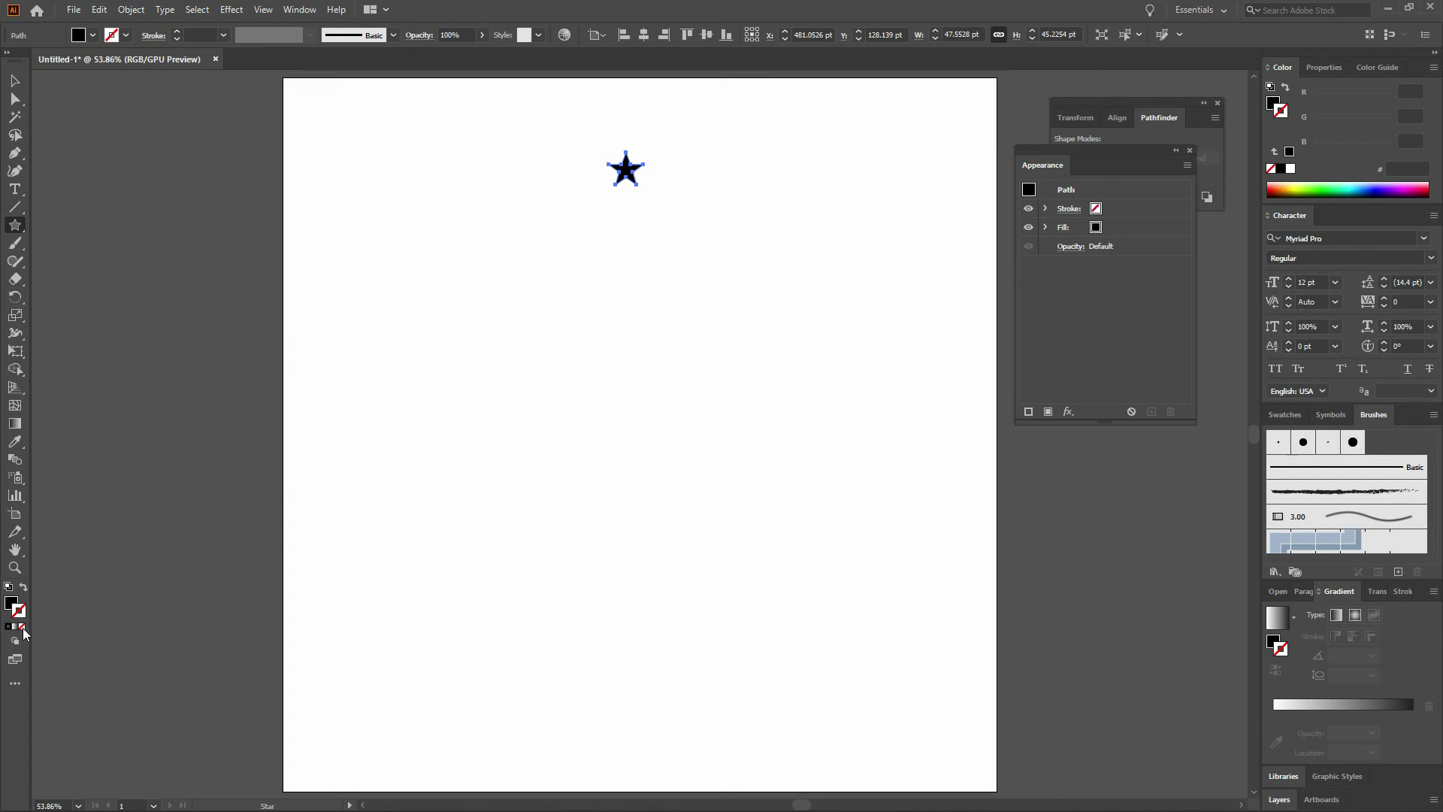
# Make a copy of the star rotated by 360/40 degrees about a point near the artboard's center
pyautogui.click(11, 301)
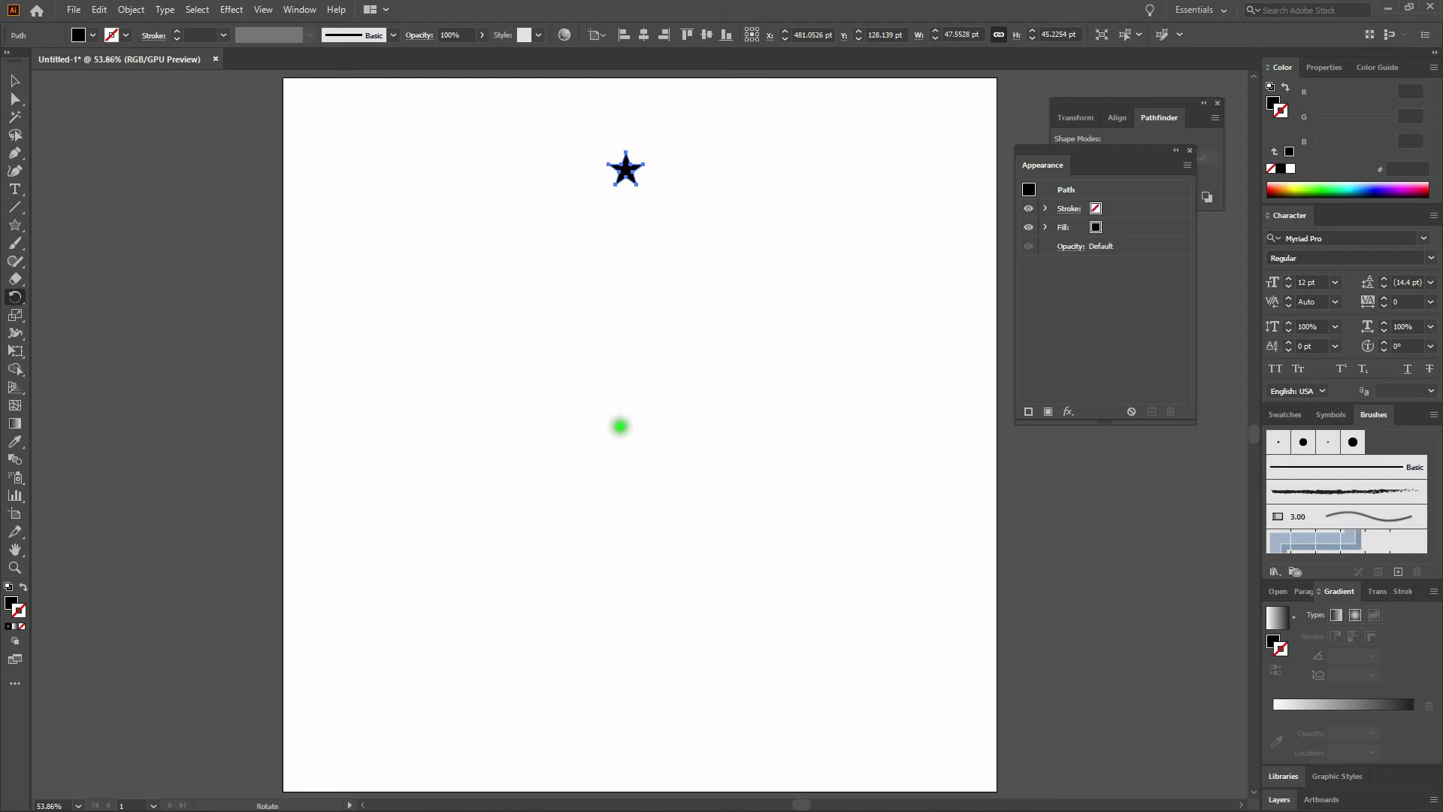
pyautogui.keyDown('alt'); pyautogui.click(620, 426); pyautogui.keyUp('alt')
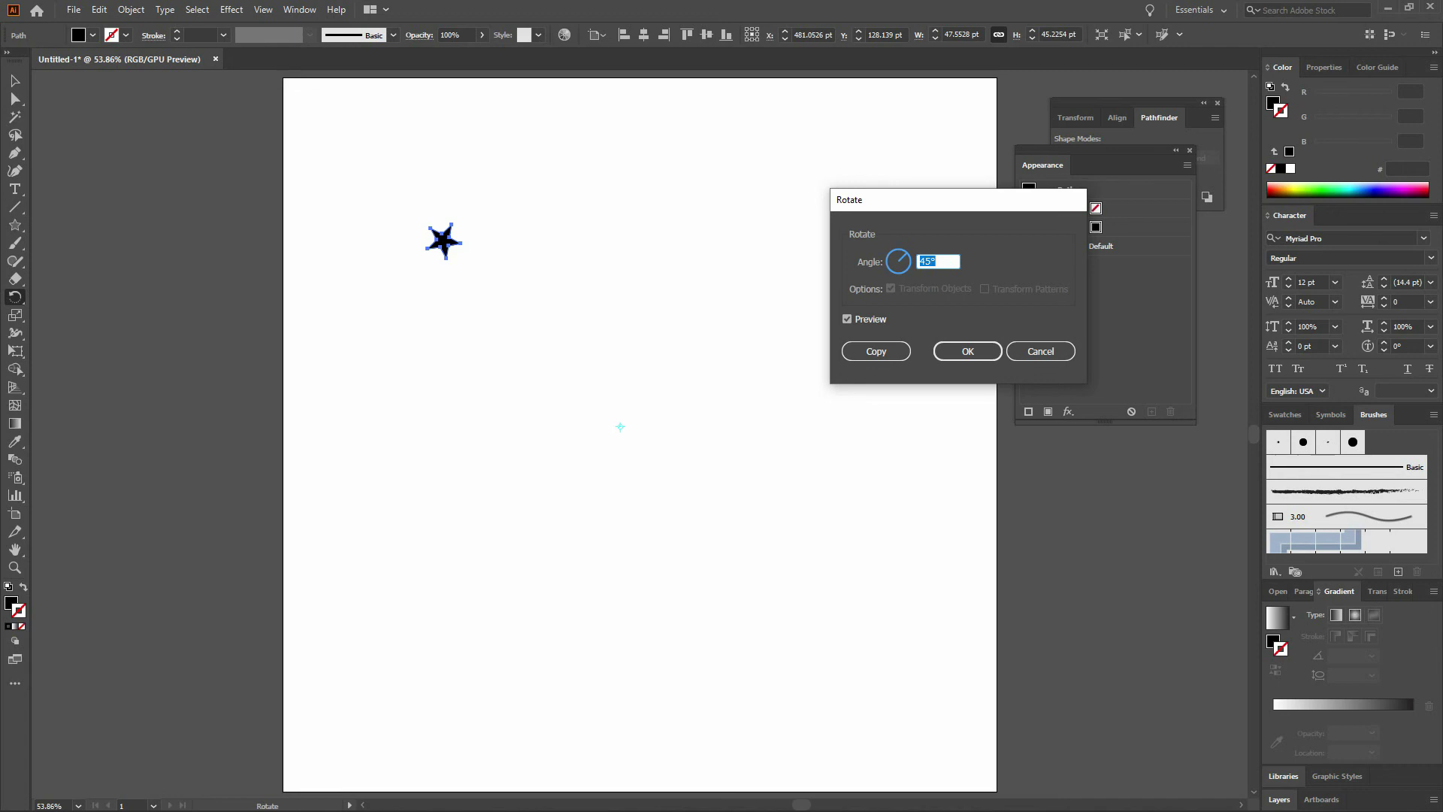
pyautogui.write('360/40')
pyautogui.click(894, 351)
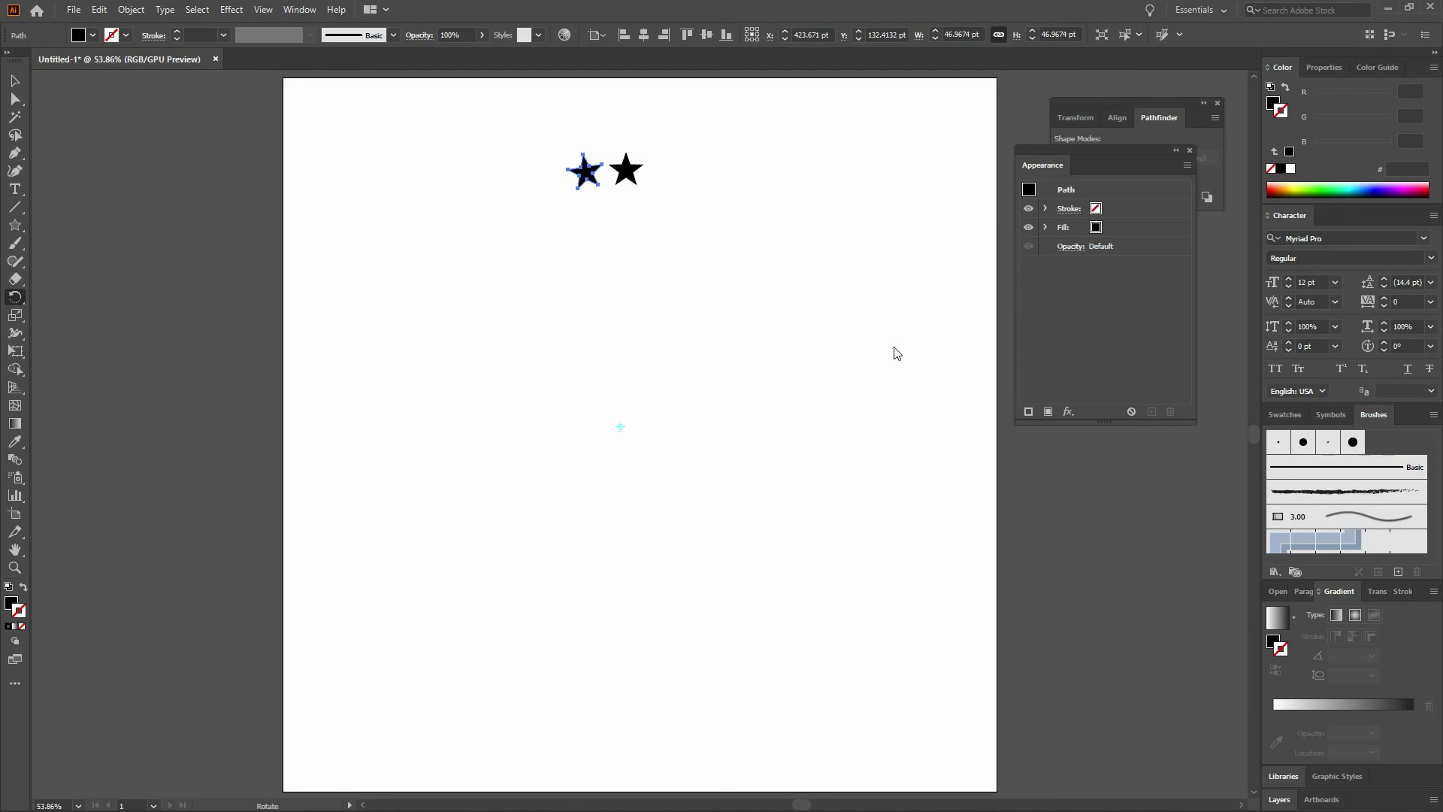
# Repeat the rotated copy until 40 stars form a full circle, and deselect the artwork
pyautogui.hotkey('ctrl', 'd')
pyautogui.hotkey('ctrl', 'd')
pyautogui.hotkey('ctrl', 'd')
pyautogui.hotkey('ctrl', 'd')
pyautogui.hotkey('ctrl', 'd')
pyautogui.hotkey('ctrl', 'd')
pyautogui.hotkey('ctrl', 'd')
pyautogui.hotkey('ctrl', 'd')
pyautogui.hotkey('ctrl', 'd')
pyautogui.hotkey('ctrl', 'd')
pyautogui.hotkey('ctrl', 'd')
pyautogui.hotkey('ctrl', 'd')
pyautogui.hotkey('ctrl', 'd')
pyautogui.hotkey('ctrl', 'd')
pyautogui.hotkey('ctrl', 'd')
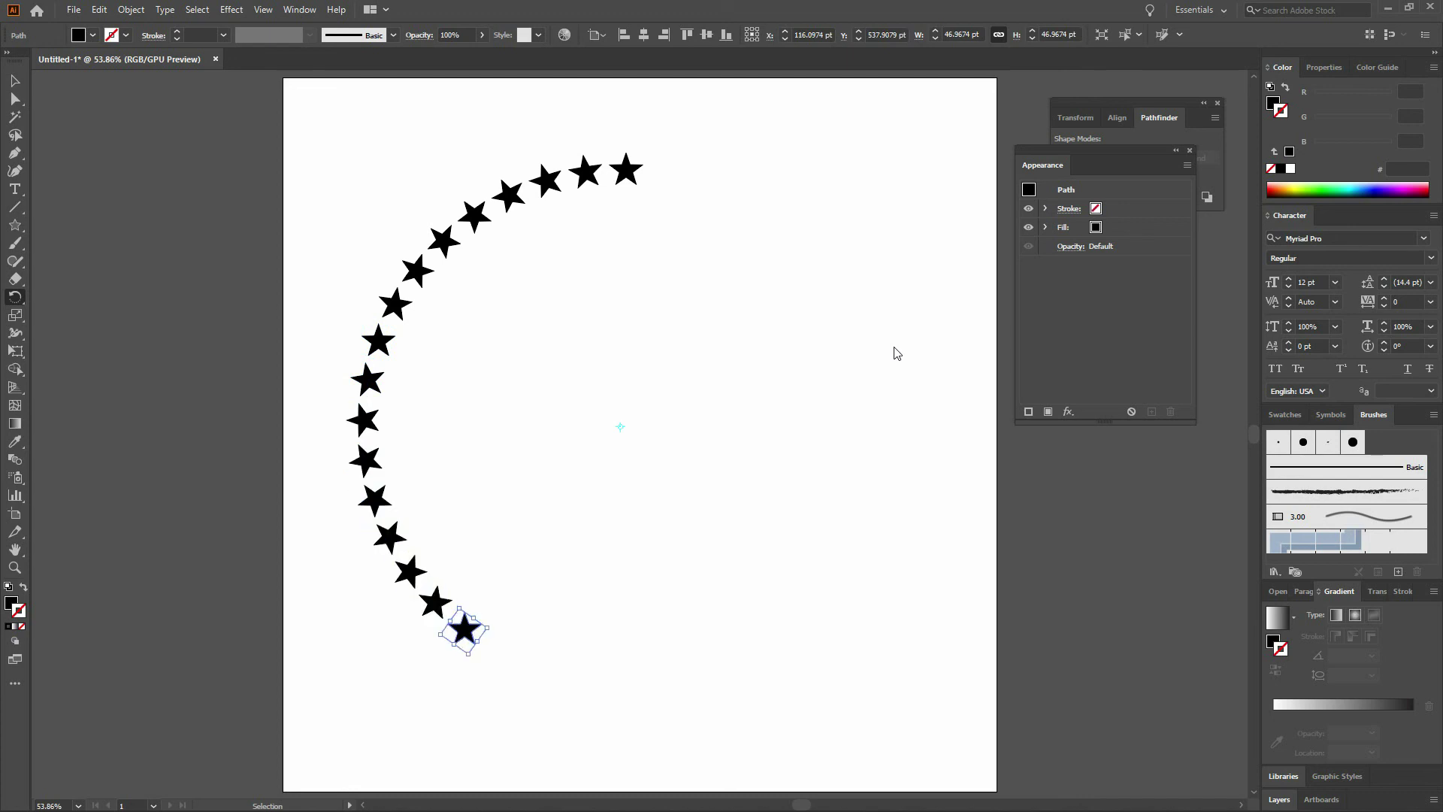
pyautogui.hotkey('ctrl', 'd')
pyautogui.hotkey('ctrl', 'd')
pyautogui.hotkey('ctrl', 'd')
pyautogui.hotkey('ctrl', 'd')
pyautogui.hotkey('ctrl', 'd')
pyautogui.hotkey('ctrl', 'd')
pyautogui.hotkey('ctrl', 'd')
pyautogui.hotkey('ctrl', 'd')
pyautogui.hotkey('ctrl', 'd')
pyautogui.hotkey('ctrl', 'd')
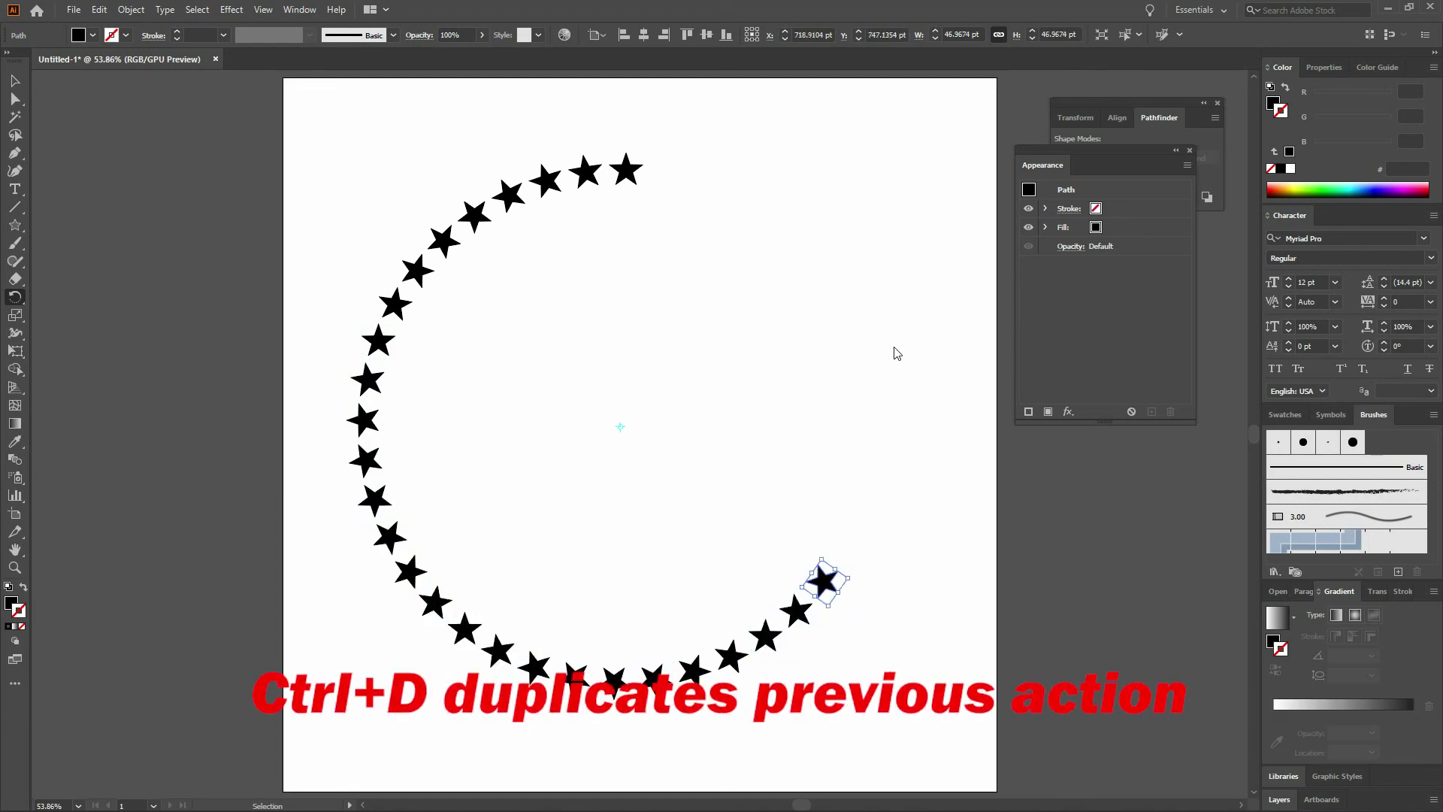
pyautogui.hotkey('ctrl', 'd')
pyautogui.hotkey('ctrl', 'd')
pyautogui.hotkey('ctrl', 'd')
pyautogui.hotkey('ctrl', 'd')
pyautogui.hotkey('ctrl', 'd')
pyautogui.hotkey('ctrl', 'd')
pyautogui.hotkey('ctrl', 'd')
pyautogui.hotkey('ctrl', 'd')
pyautogui.hotkey('ctrl', 'd')
pyautogui.hotkey('ctrl', 'd')
pyautogui.hotkey('ctrl', 'd')
pyautogui.hotkey('ctrl', 'd')
pyautogui.hotkey('ctrl', 'd')
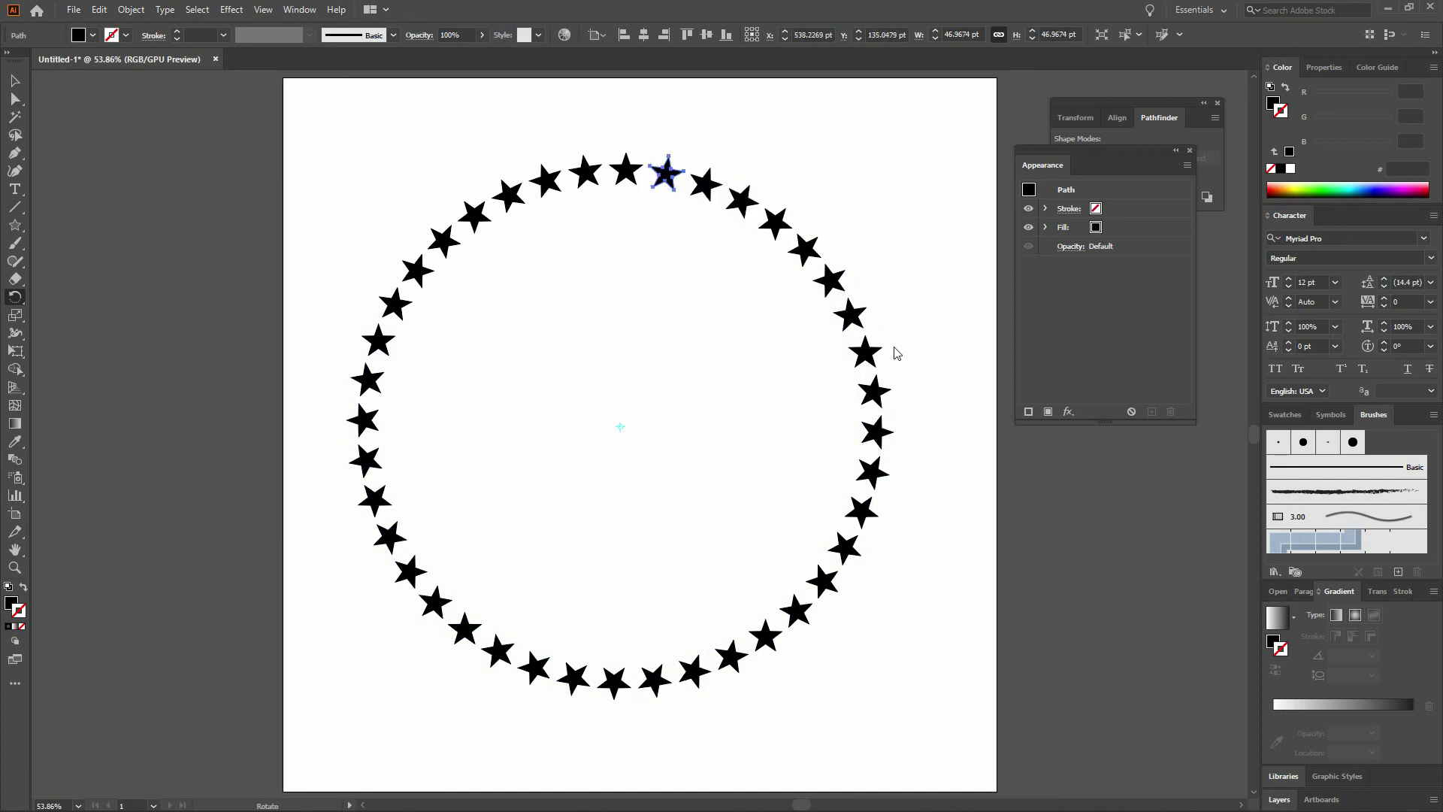
pyautogui.press('v')
pyautogui.click(881, 181)
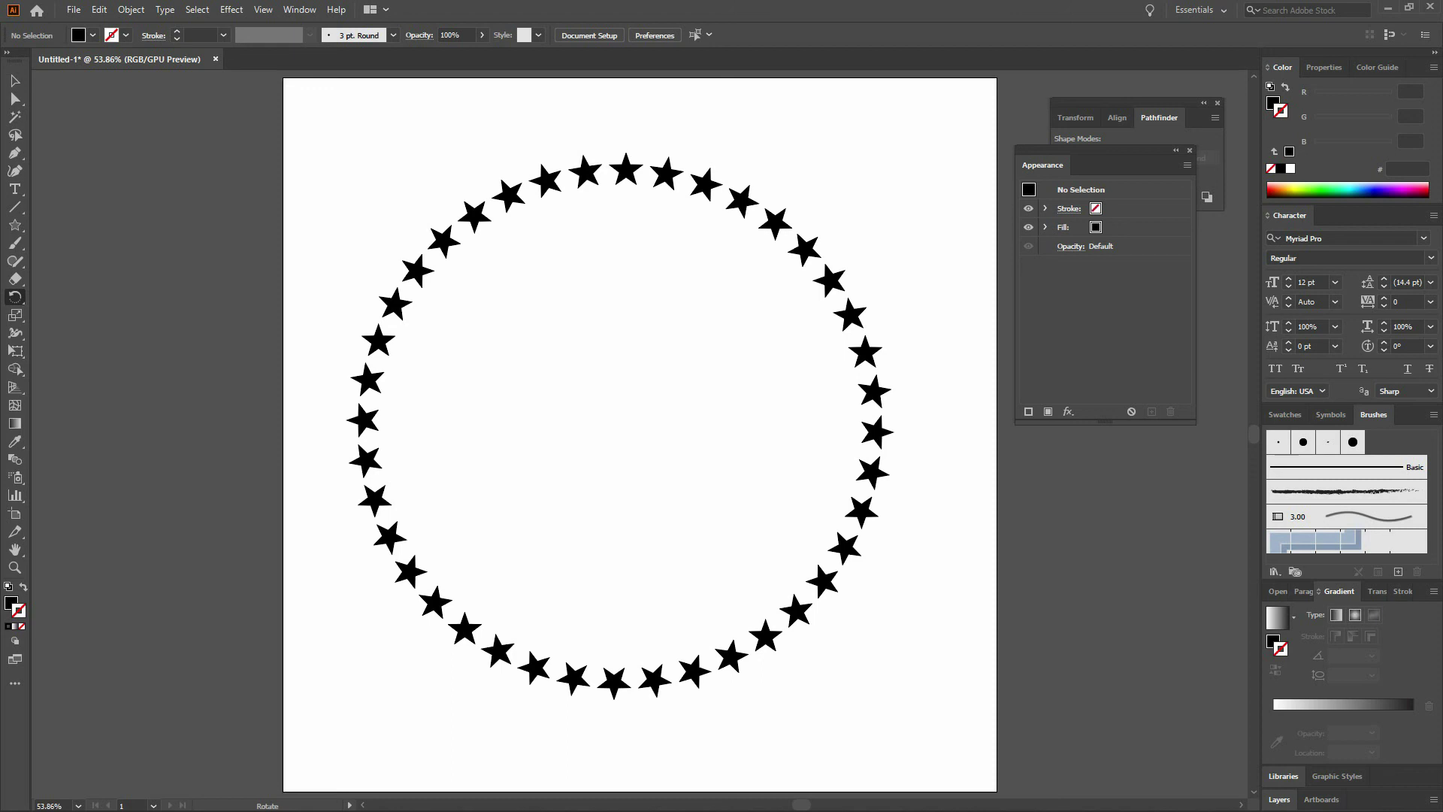
# Select all the stars, try scaling the ring down by its bounding box, and undo each attempt
pyautogui.click(15, 81)
pyautogui.moveTo(265, 106); pyautogui.dragTo(975, 729)
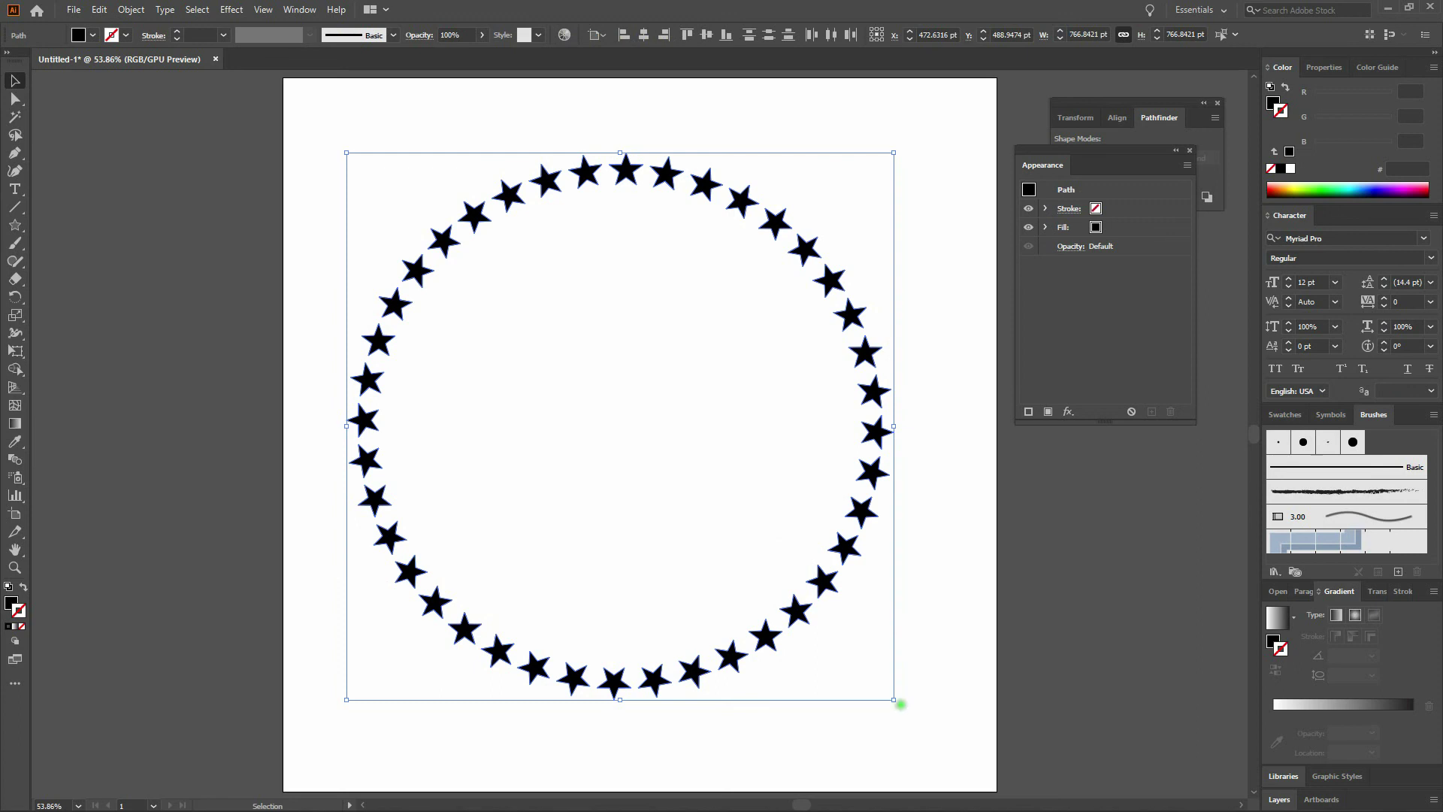
pyautogui.moveTo(895, 700); pyautogui.dragTo(705, 438)
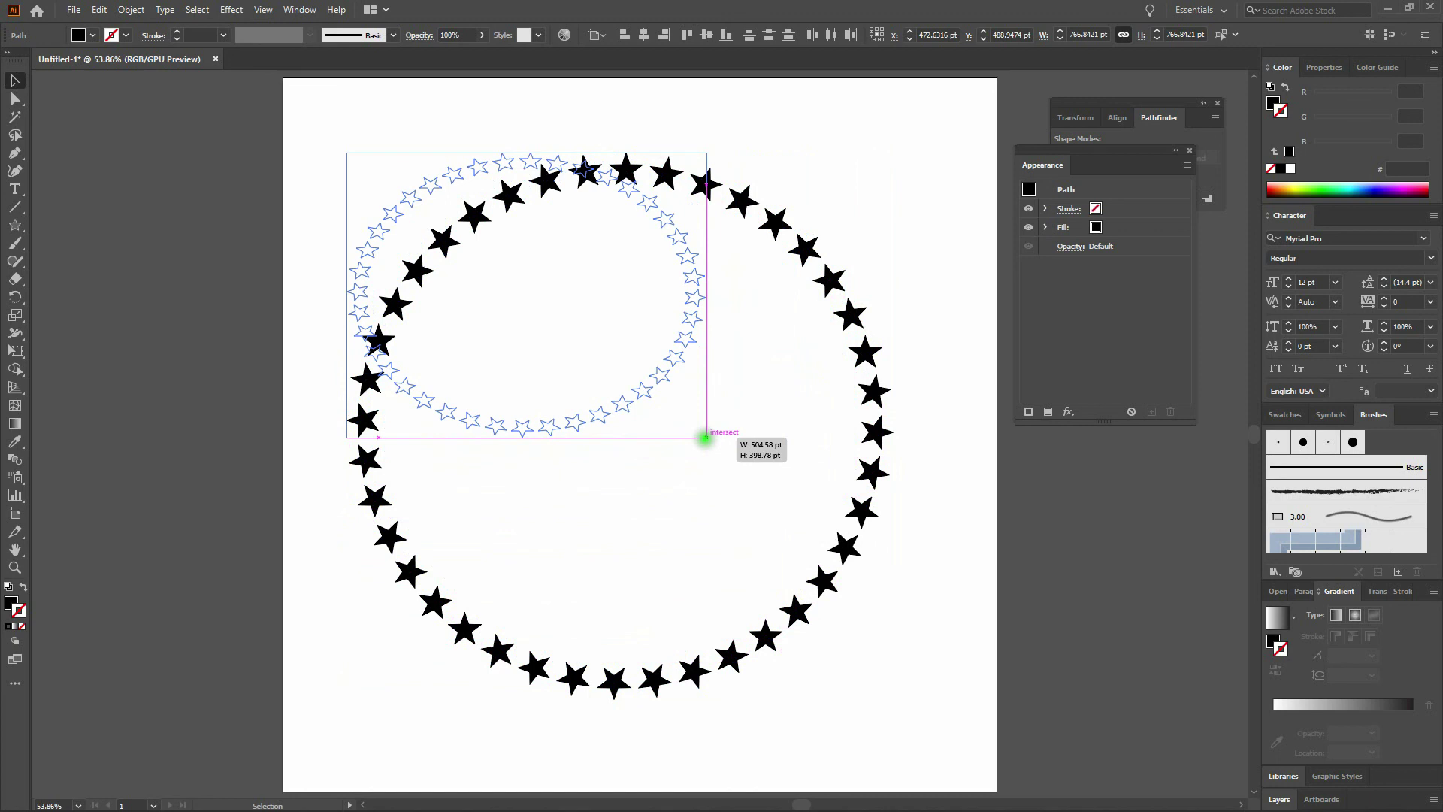
pyautogui.moveTo(705, 438); pyautogui.dragTo(692, 522)
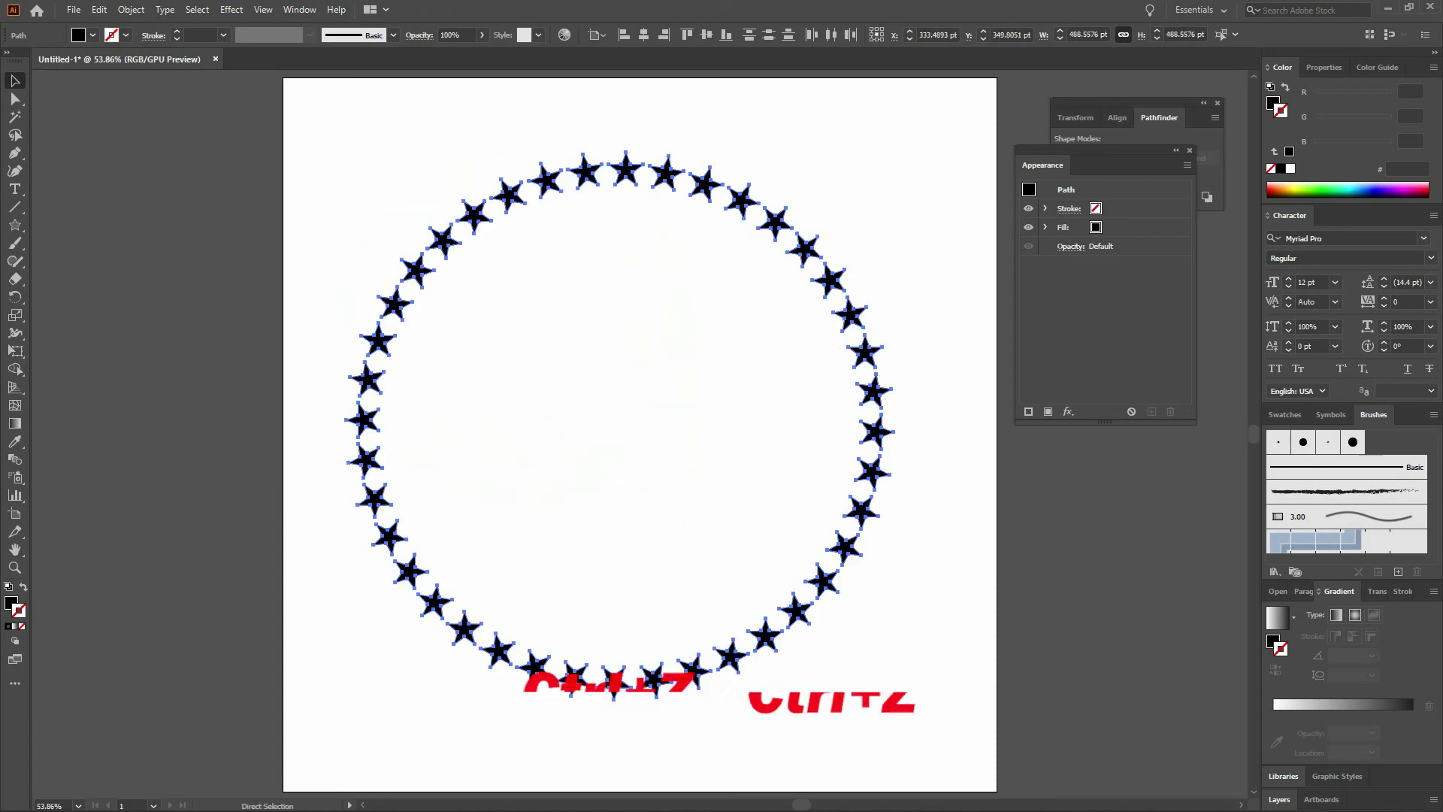
pyautogui.hotkey('ctrl', 'z')
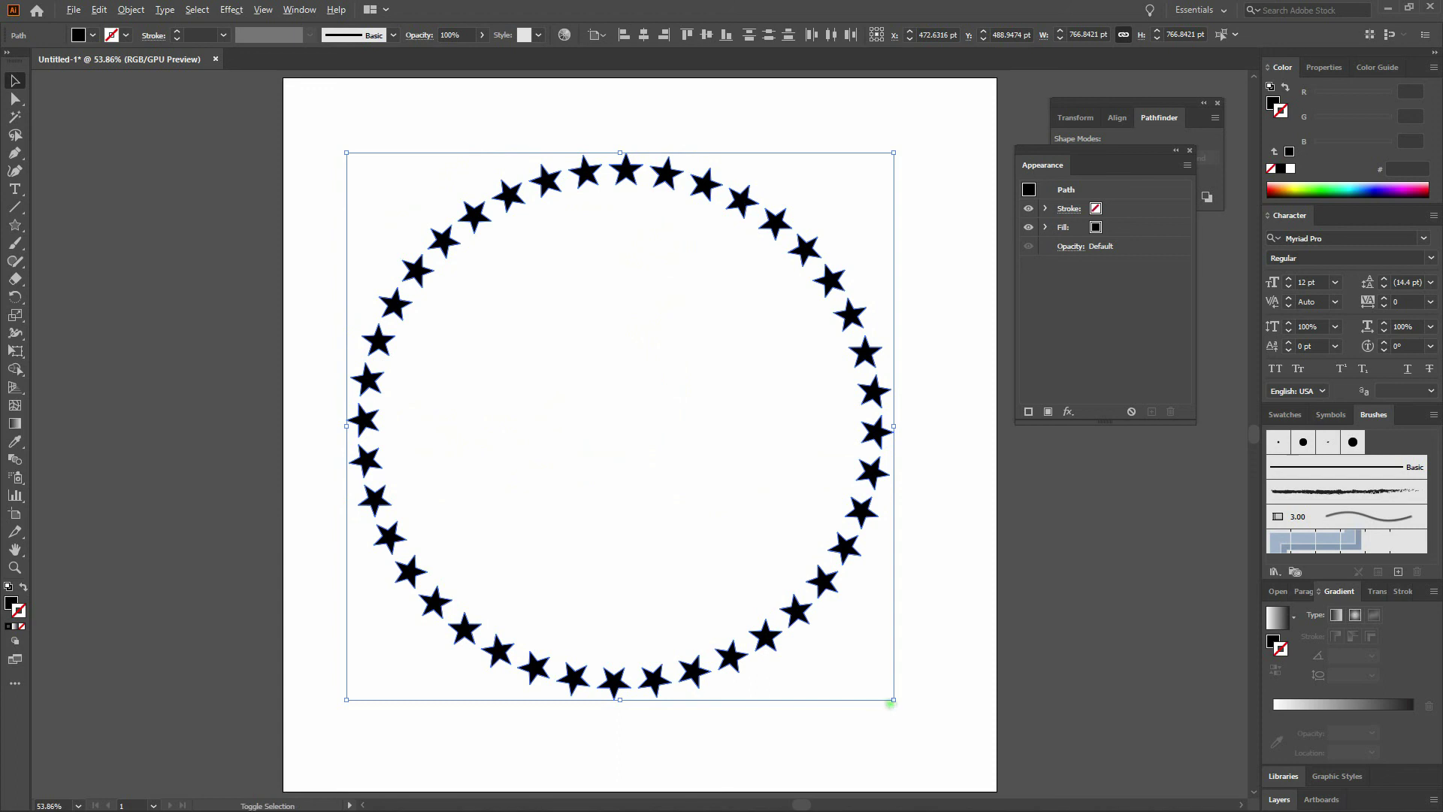
pyautogui.moveTo(892, 700); pyautogui.dragTo(818, 604)
pyautogui.hotkey('ctrl', 'z')
# Try rotating the whole ring of stars by its bounding box, and undo the rotation
pyautogui.moveTo(901, 706); pyautogui.dragTo(930, 495)
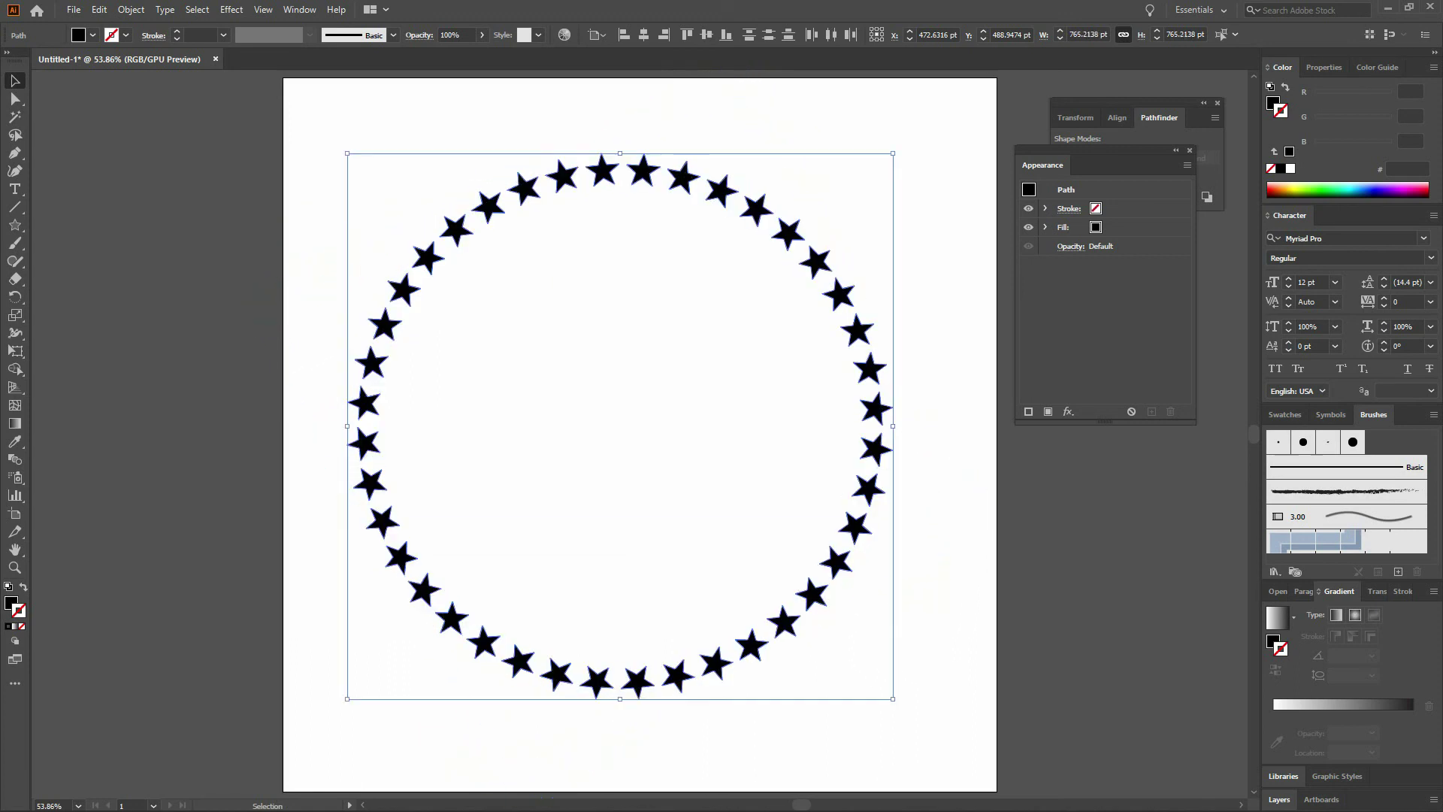
pyautogui.hotkey('ctrl', 'z')
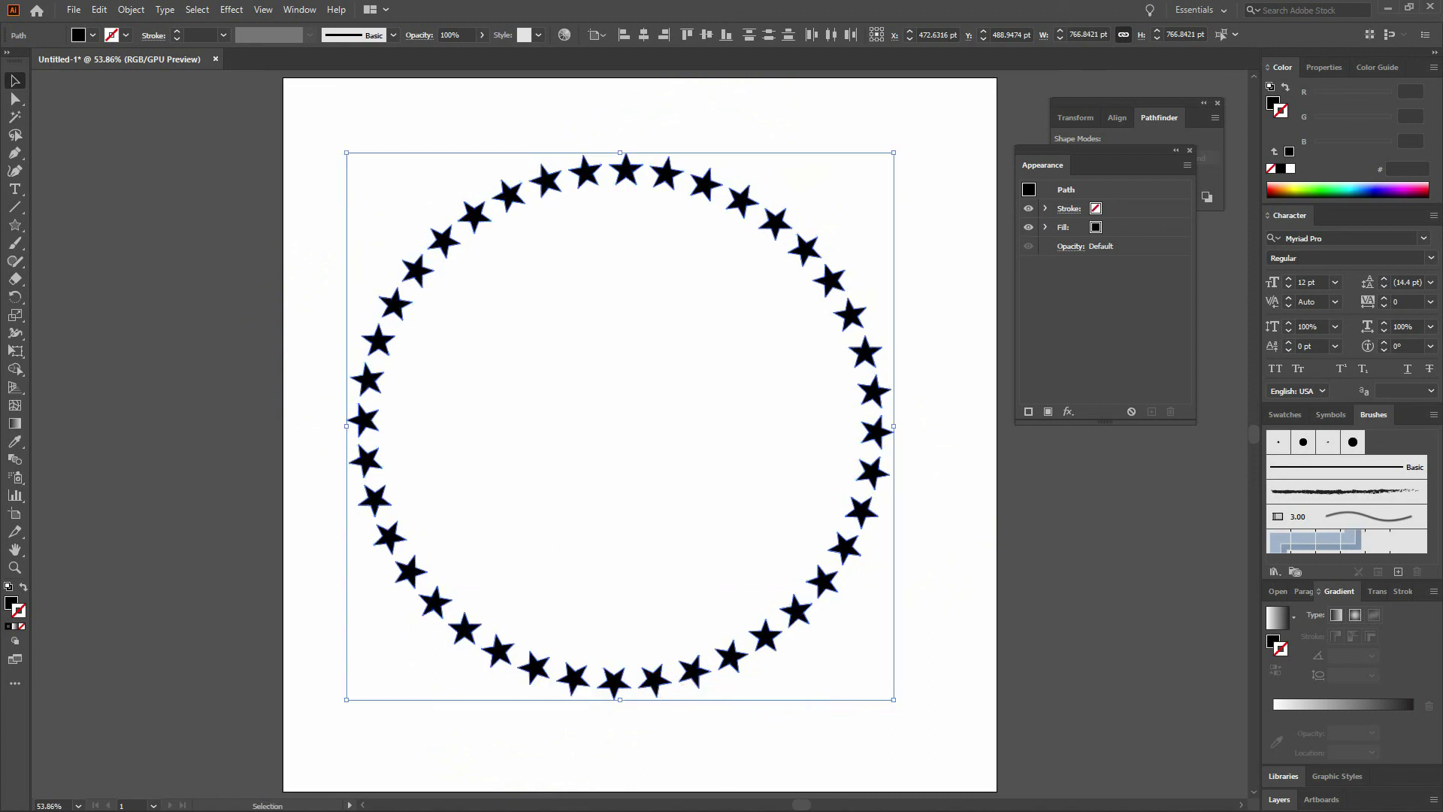
pyautogui.click(930, 495)
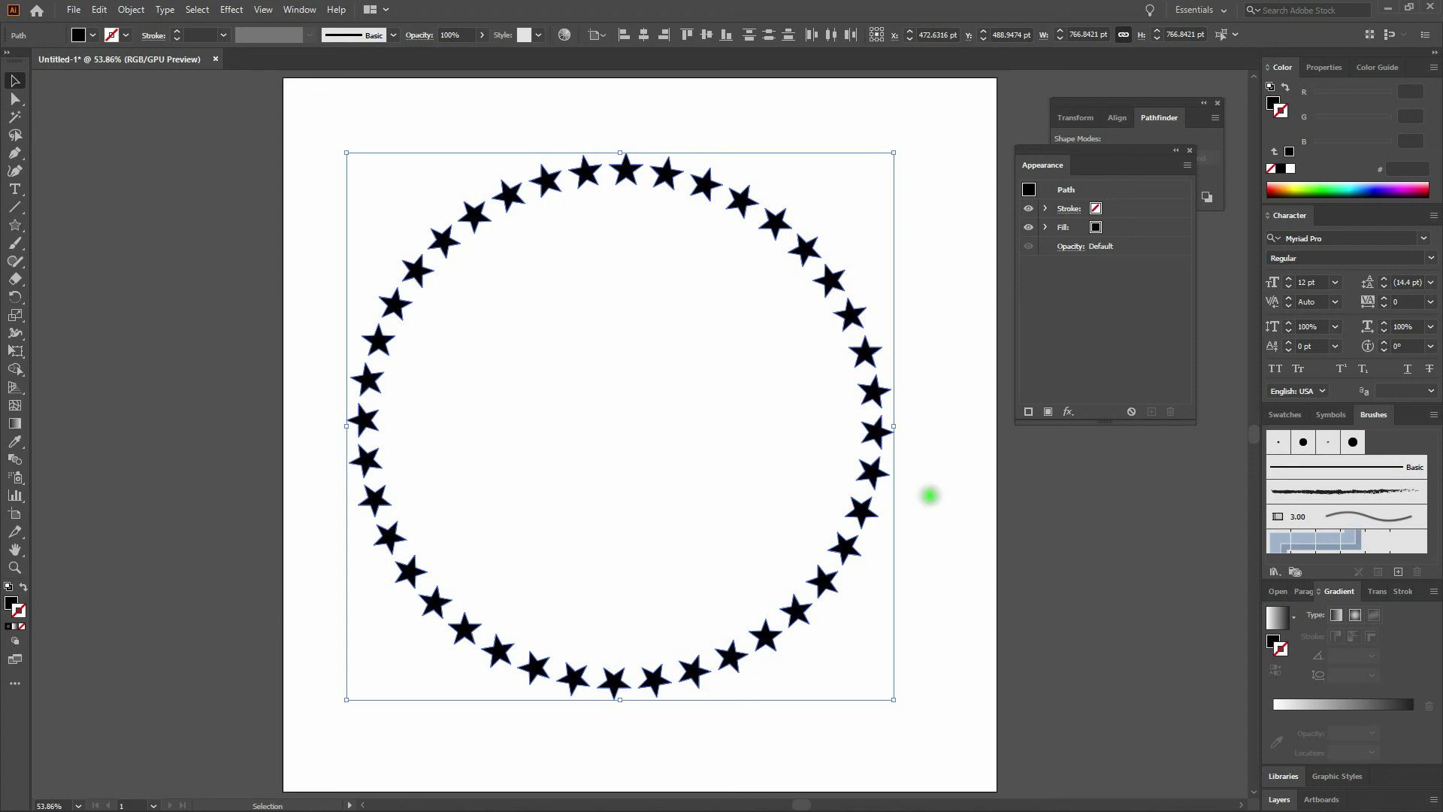